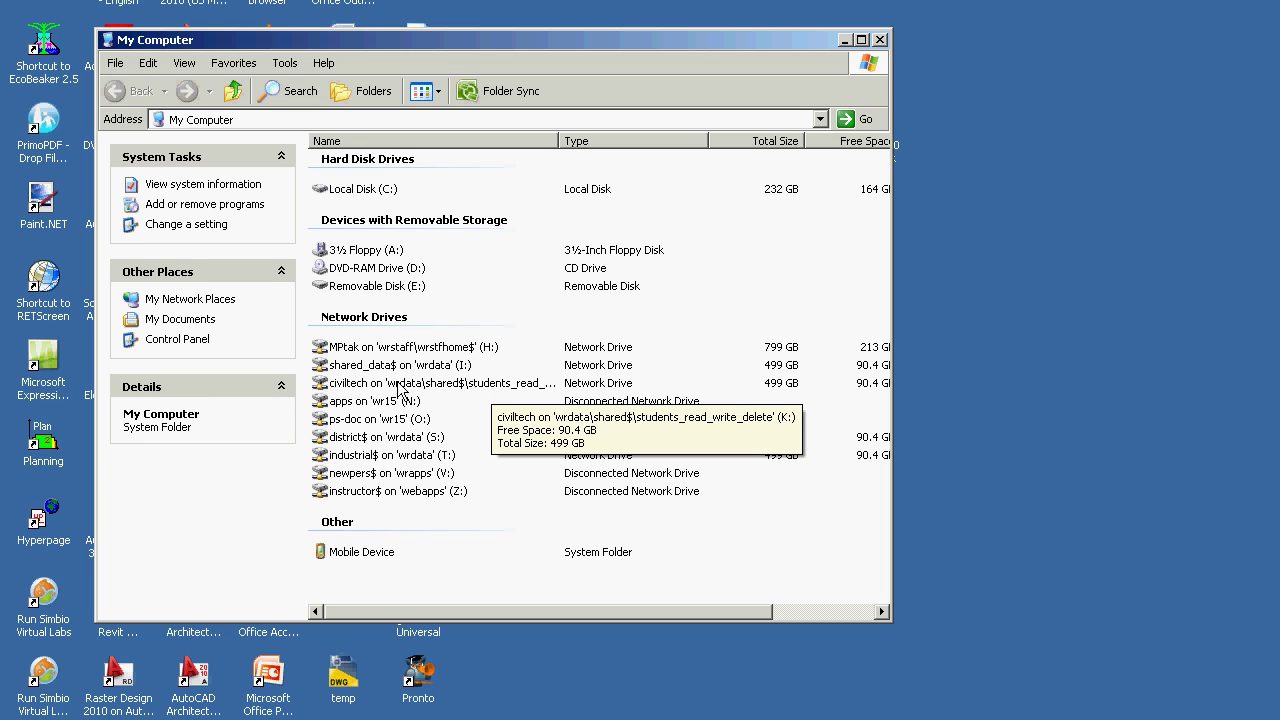
Open and cancel the Map Network Drive dialog, then close the My Computer window.
click(287, 68)
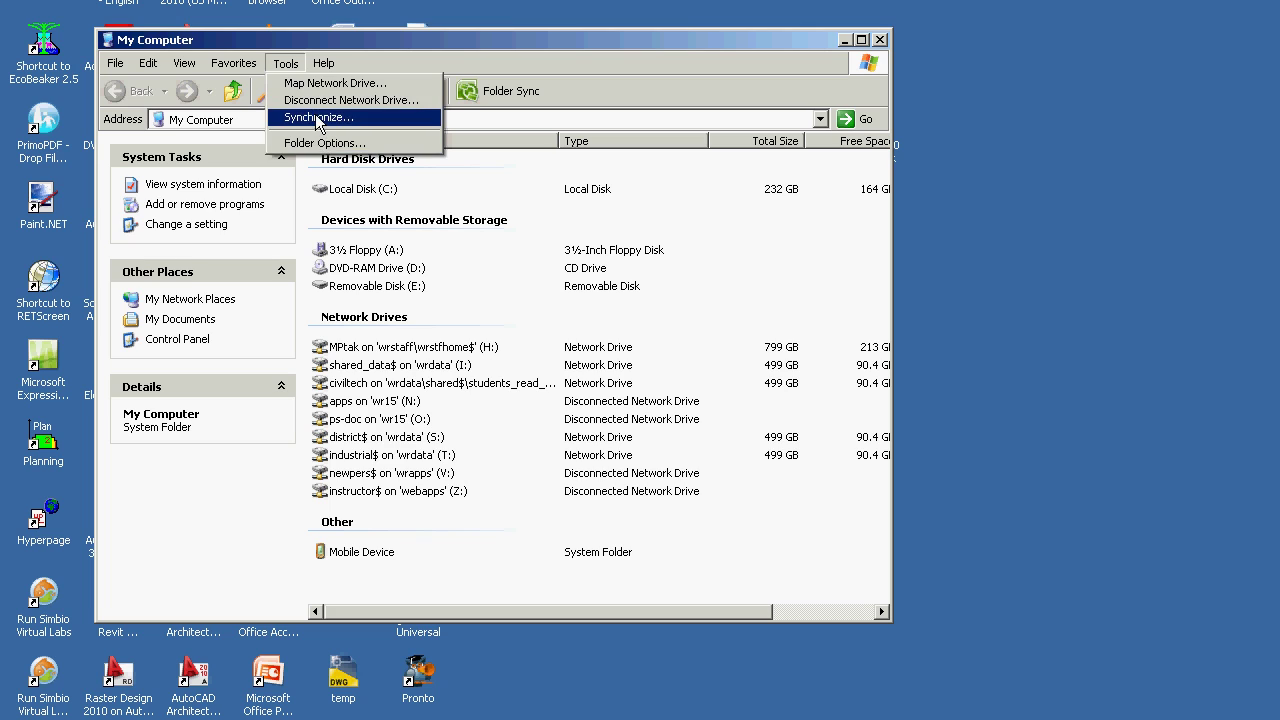
click(330, 83)
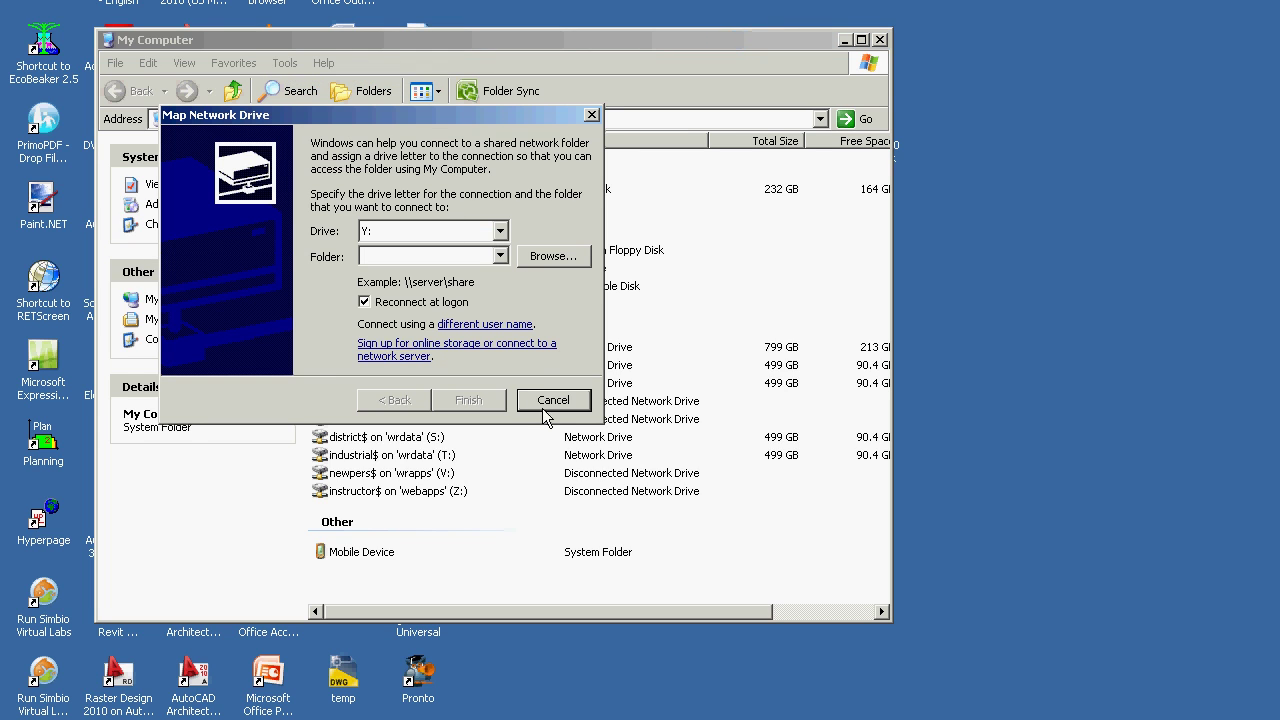
click(545, 403)
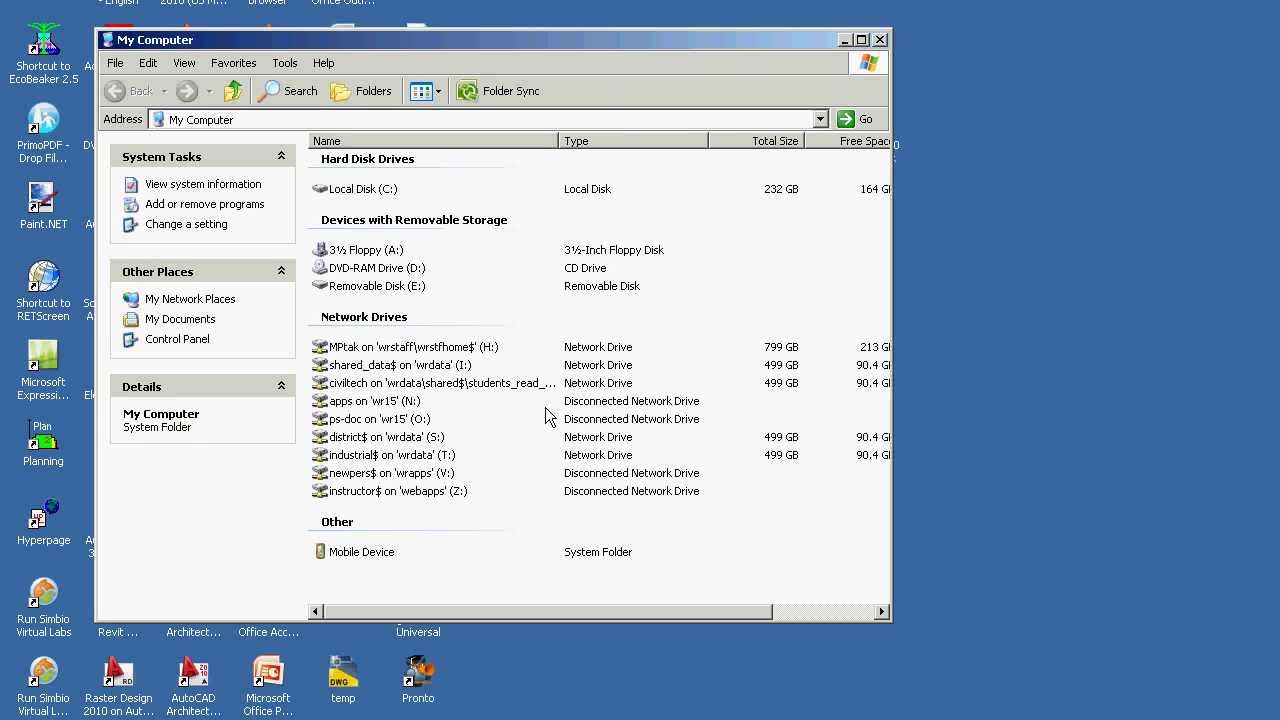
click(880, 40)
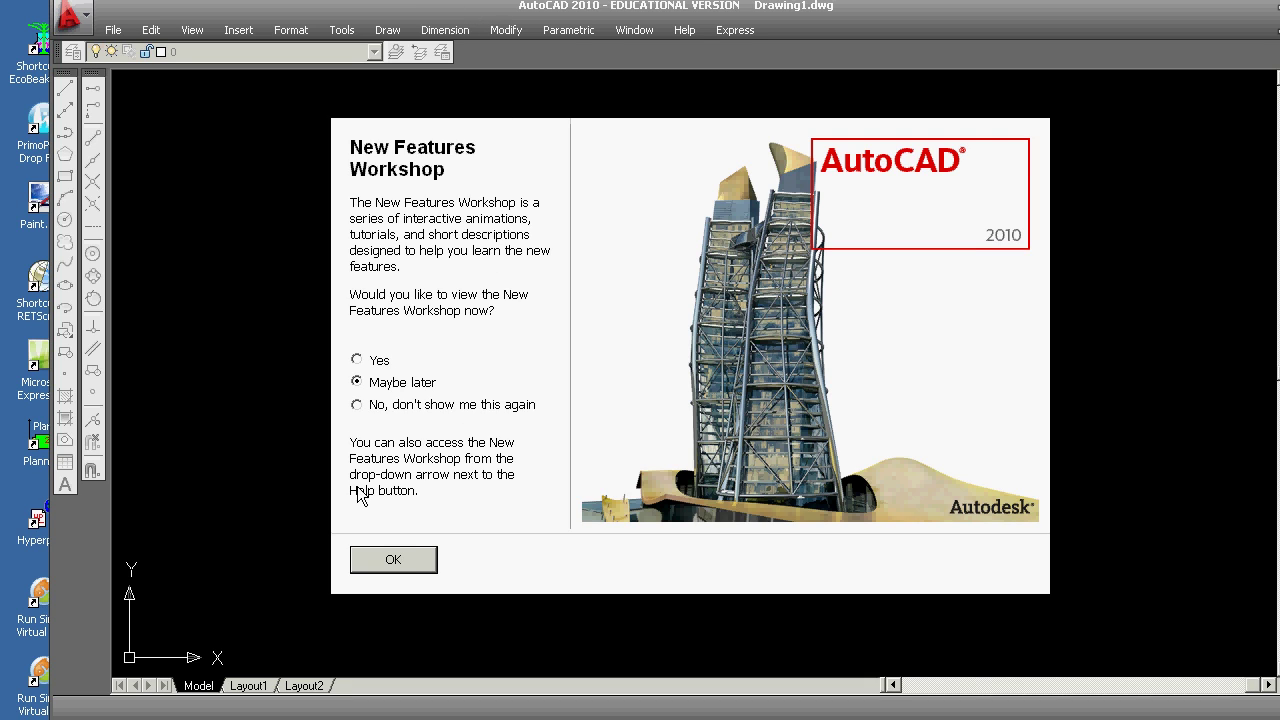
Dismiss the New Features Workshop, keep the menu bar shown, and minimize the ribbon to panel titles.
click(406, 555)
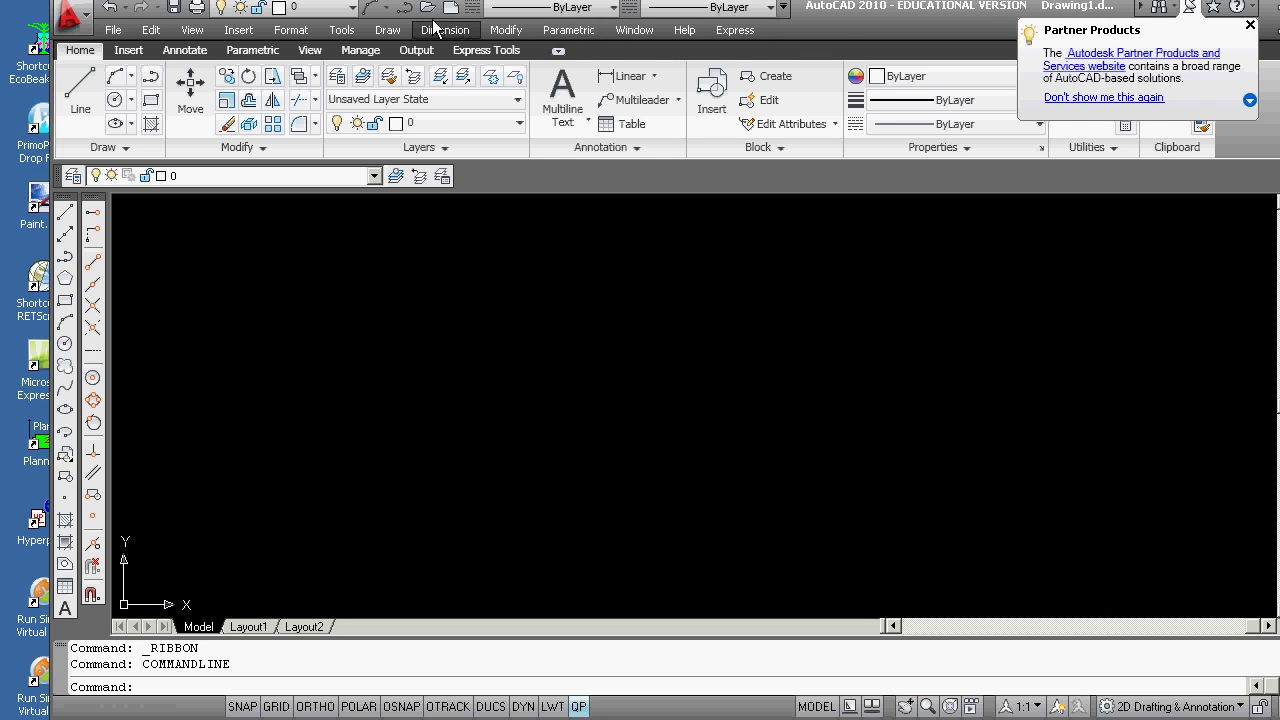
click(783, 8)
click(835, 365)
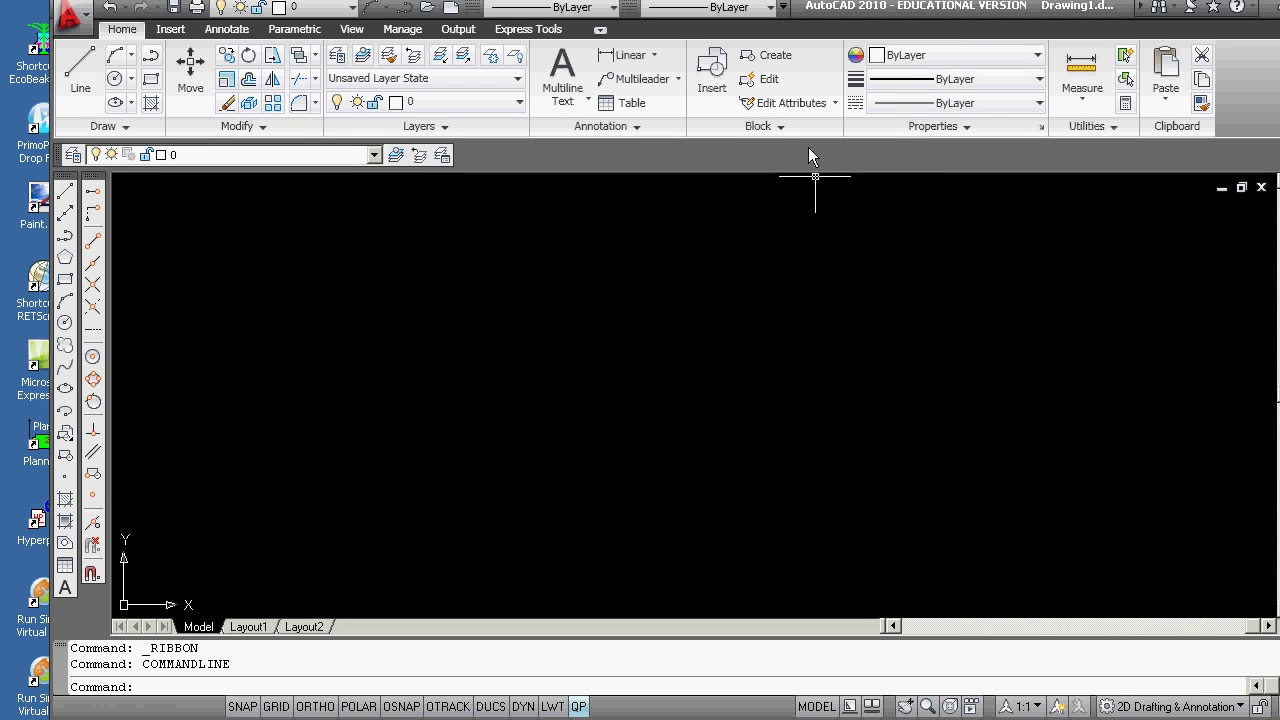
click(784, 8)
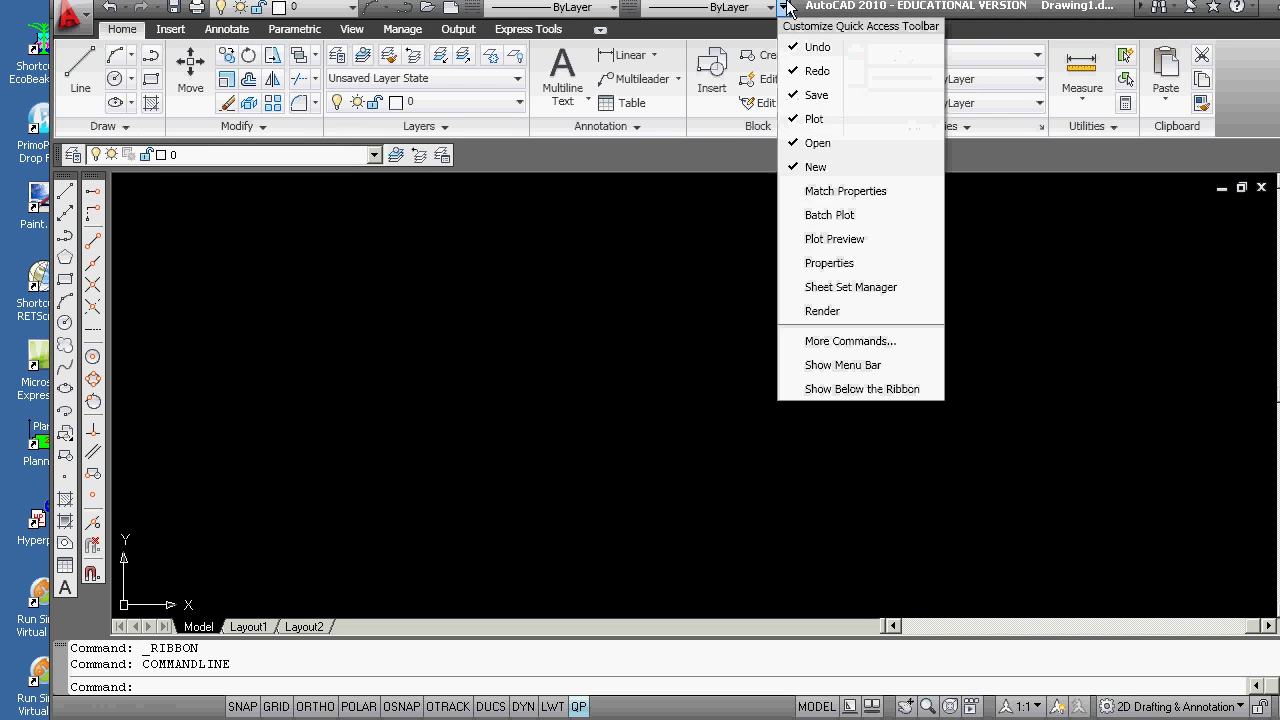
click(837, 366)
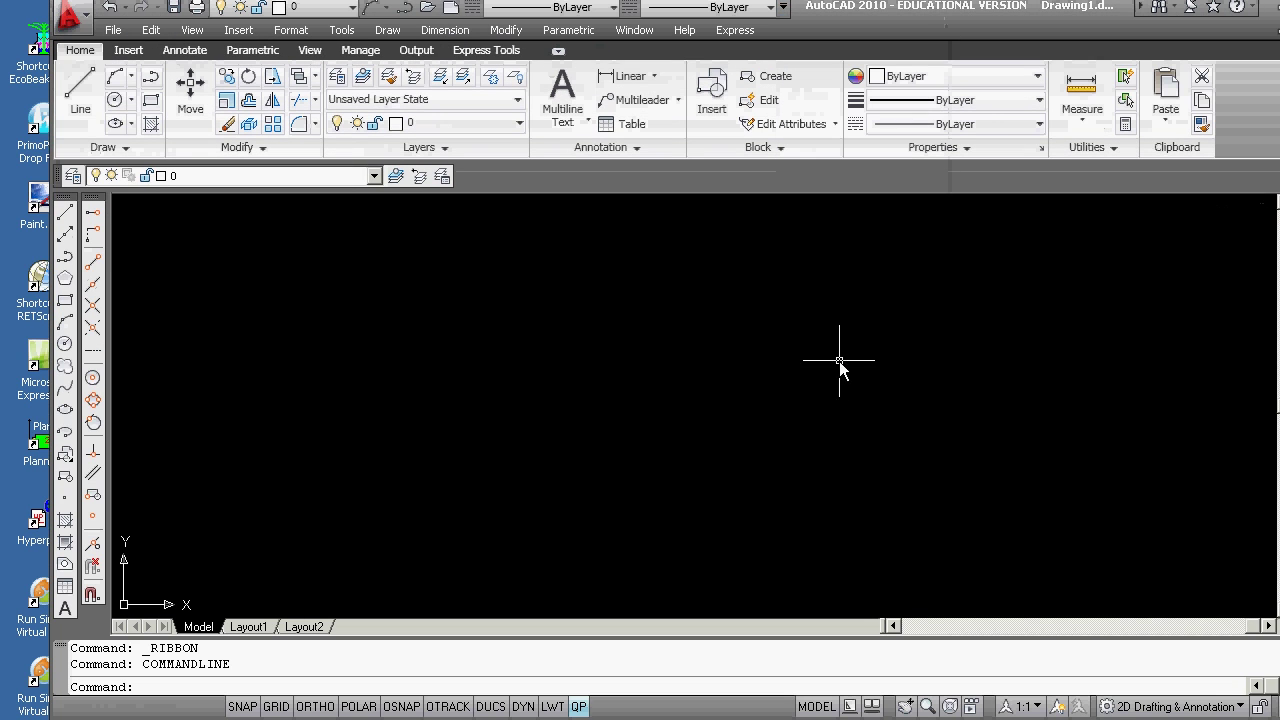
click(559, 50)
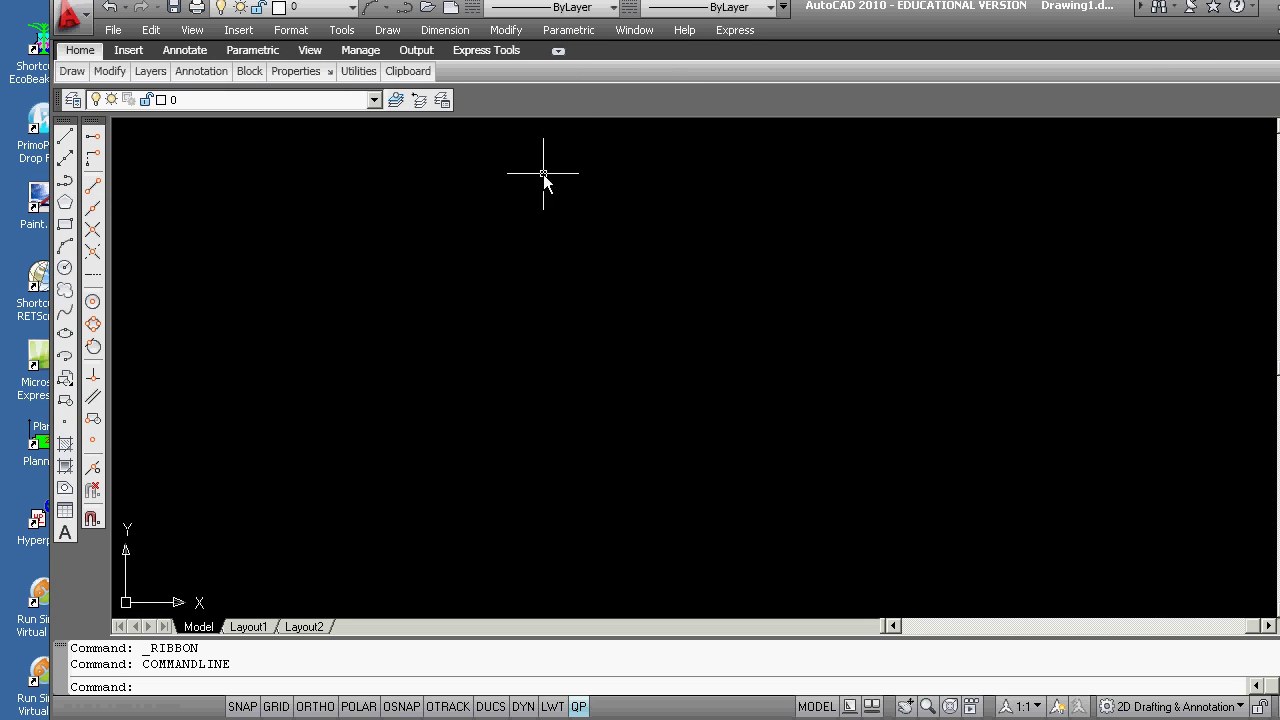
right_click(532, 226)
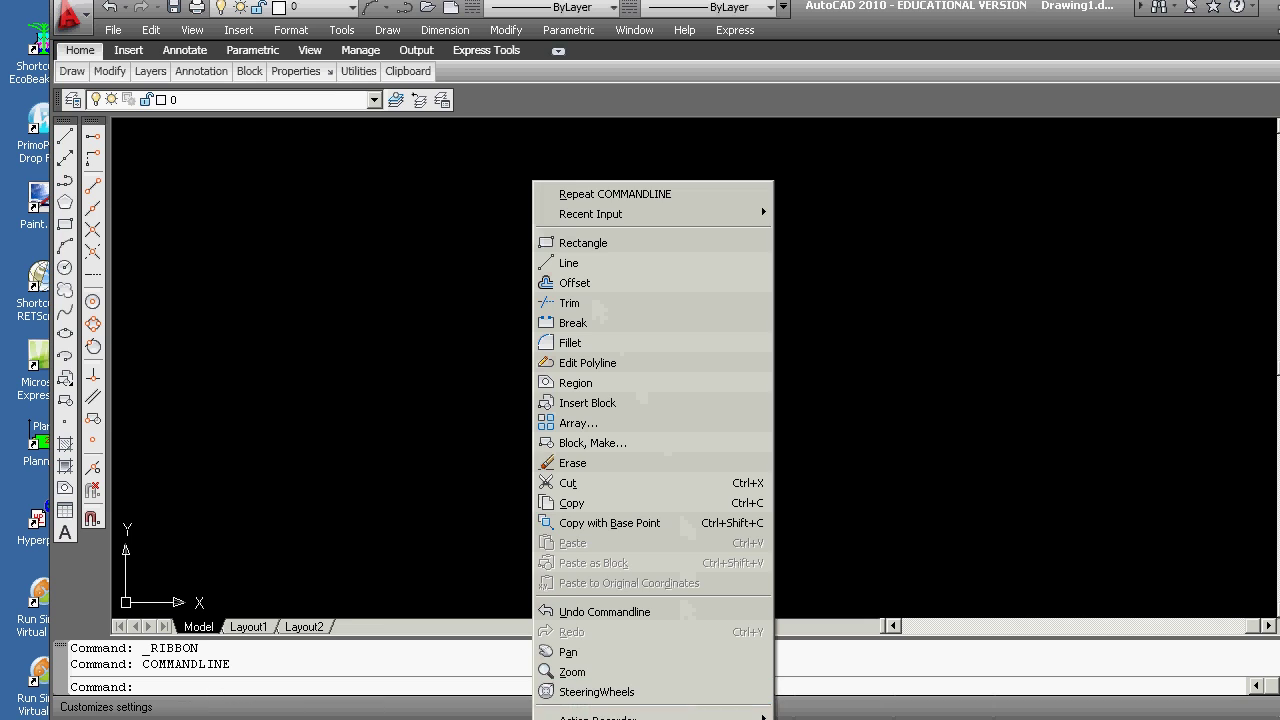
click(600, 715)
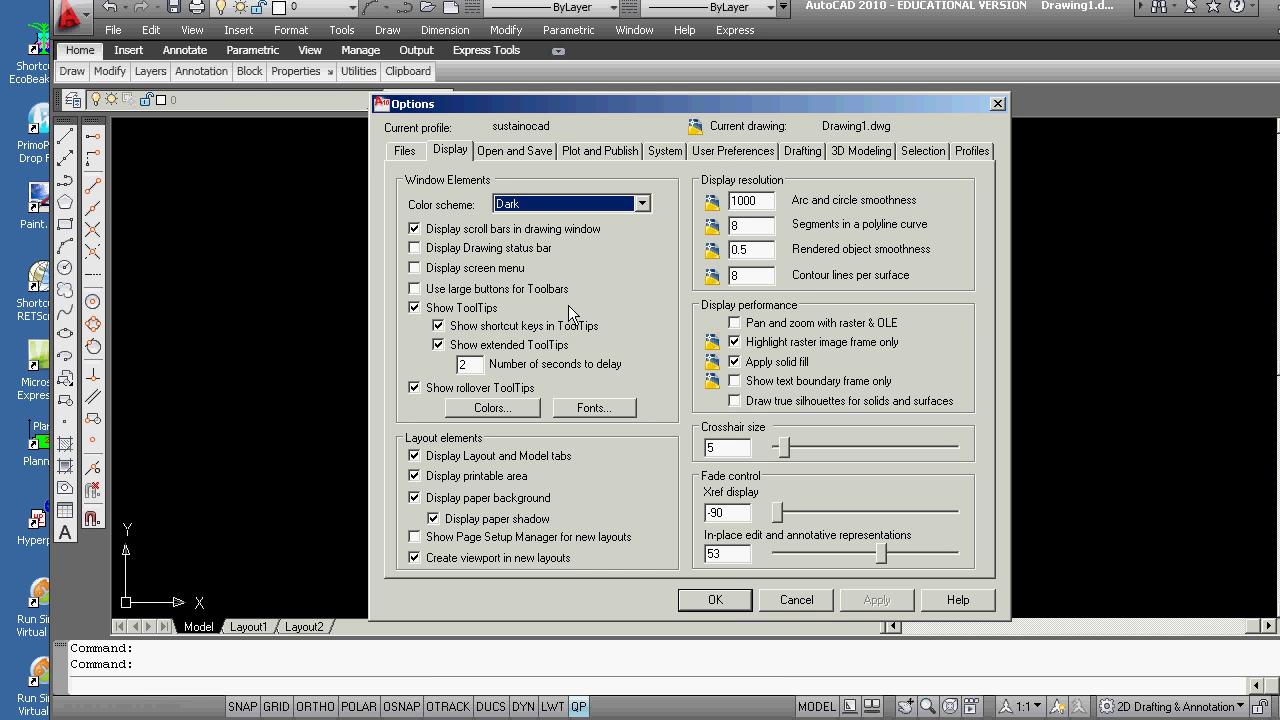
click(970, 152)
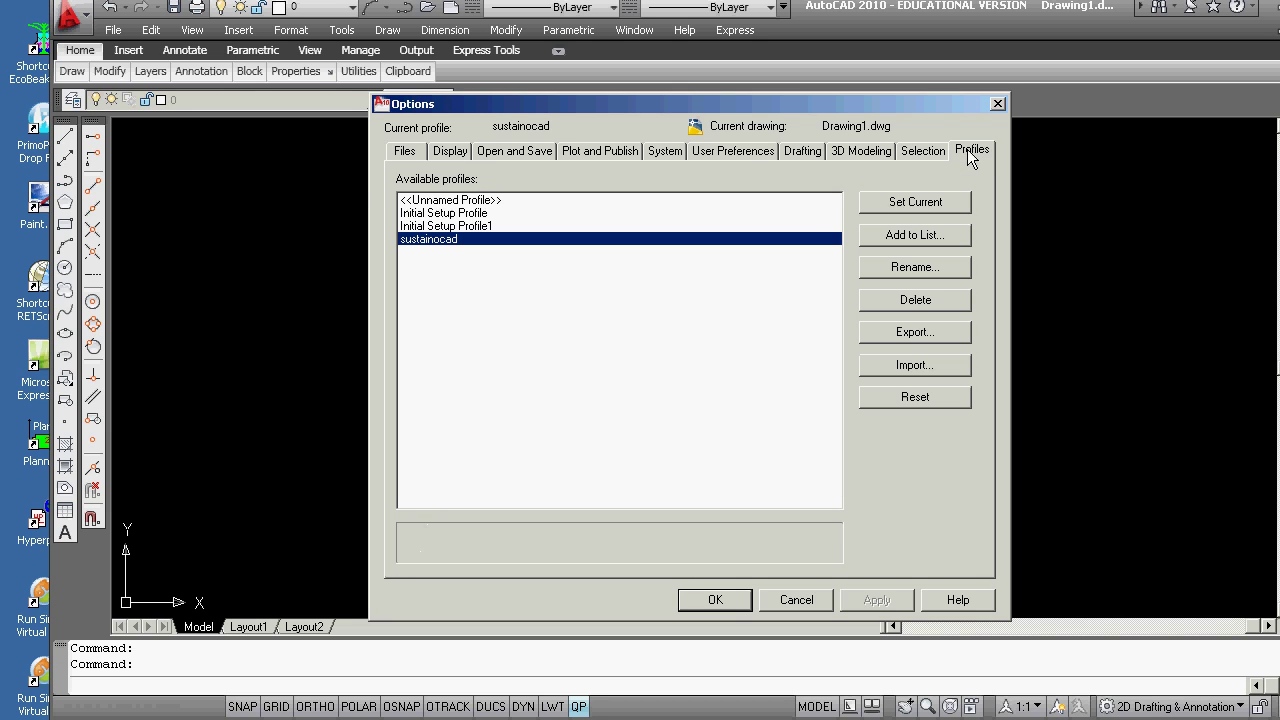
click(902, 367)
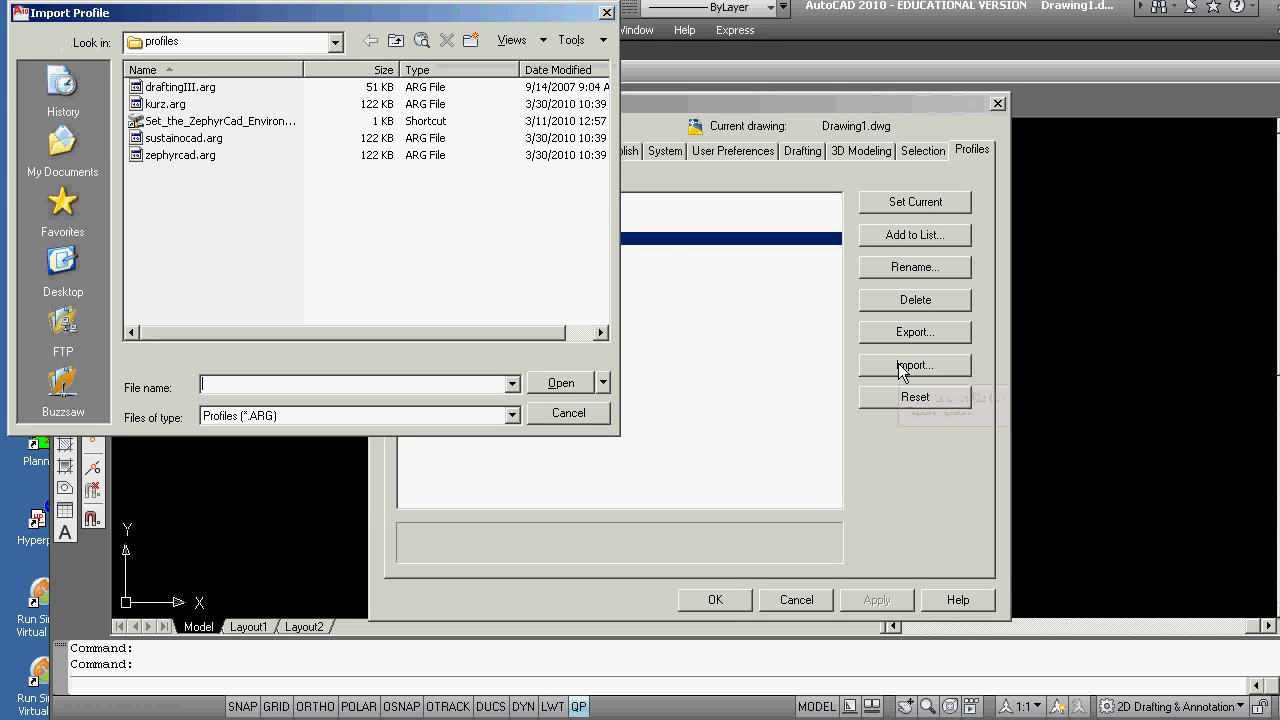
click(336, 43)
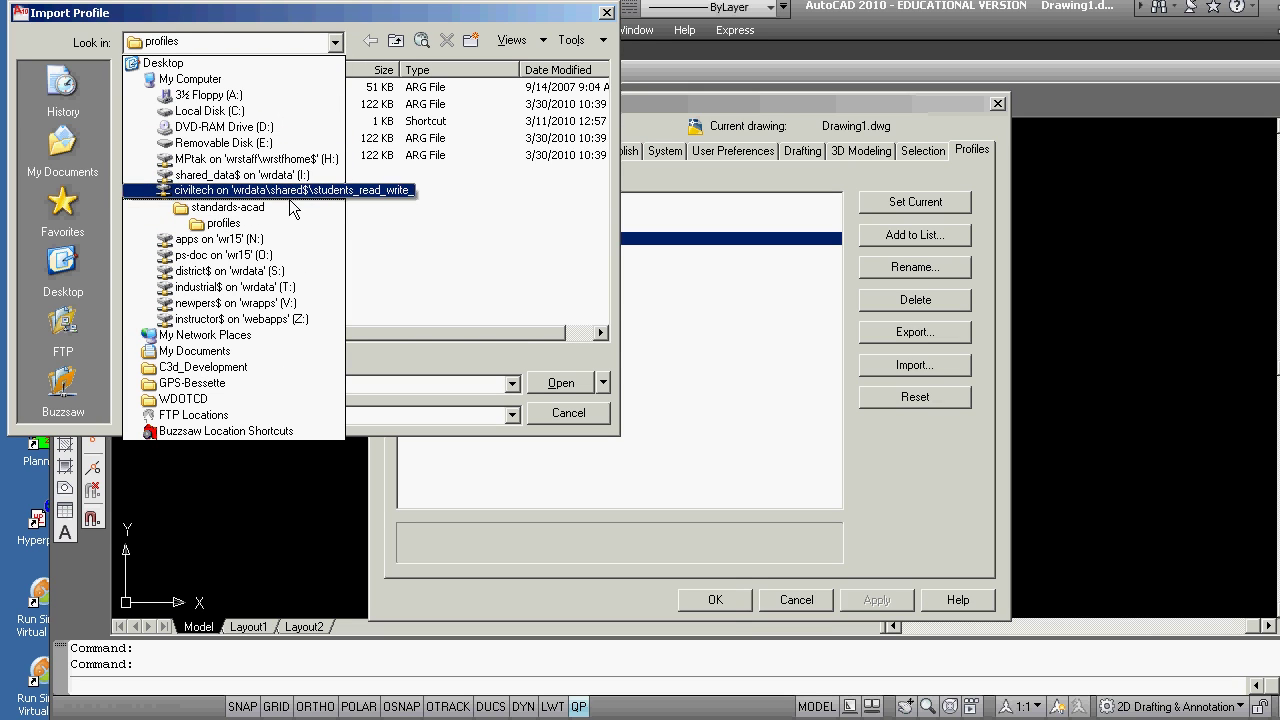
click(476, 221)
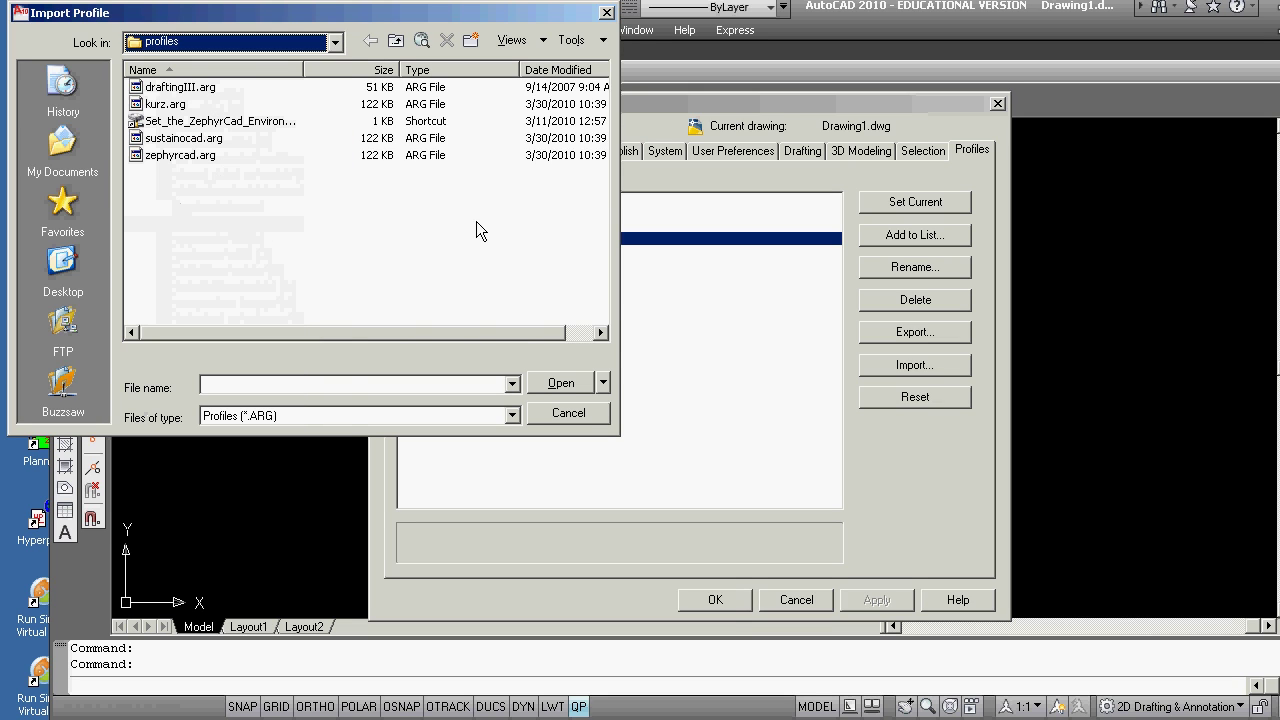
click(578, 410)
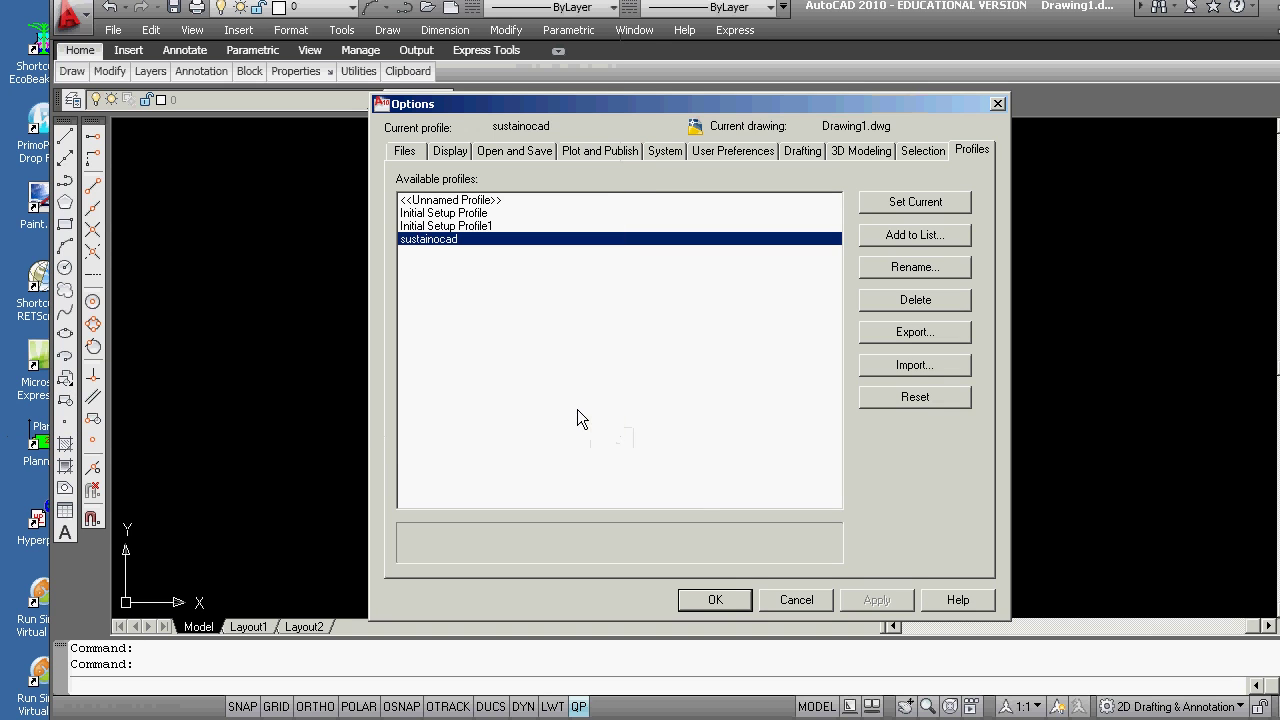
click(797, 600)
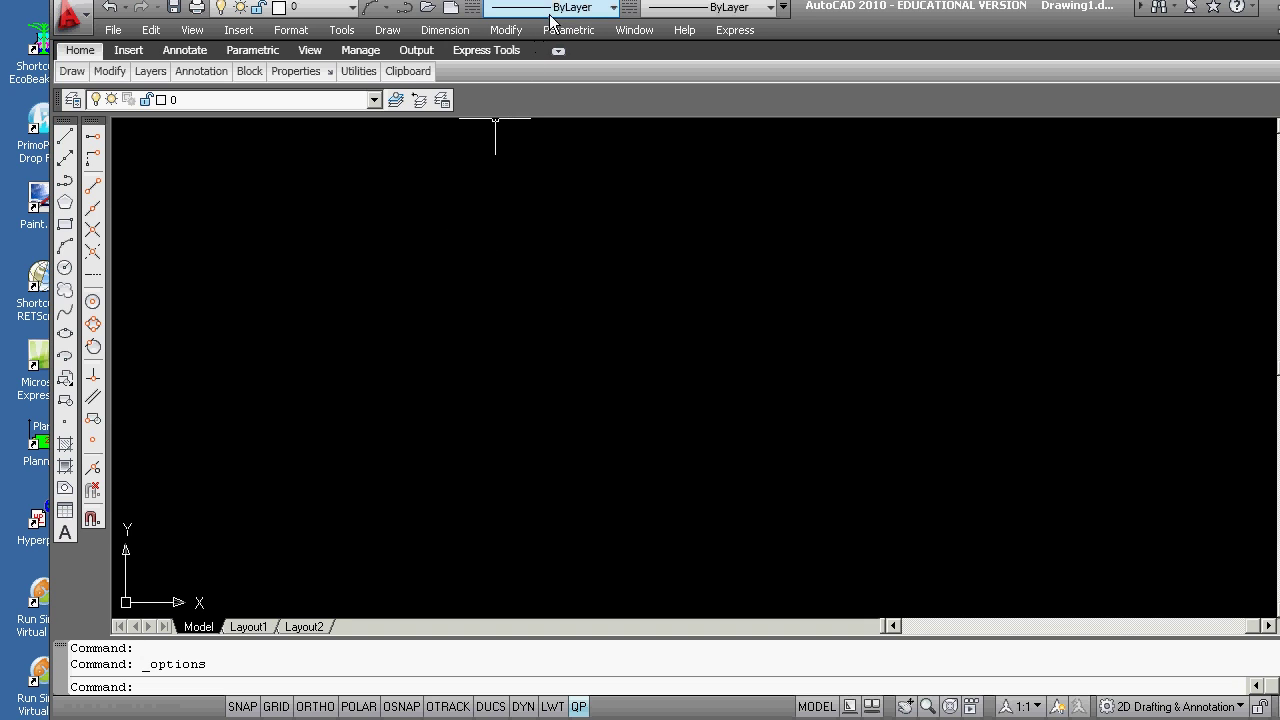
Maximize AutoCAD and create a new drawing from the wrautocad_architectural.dwt template.
double_click(800, 8)
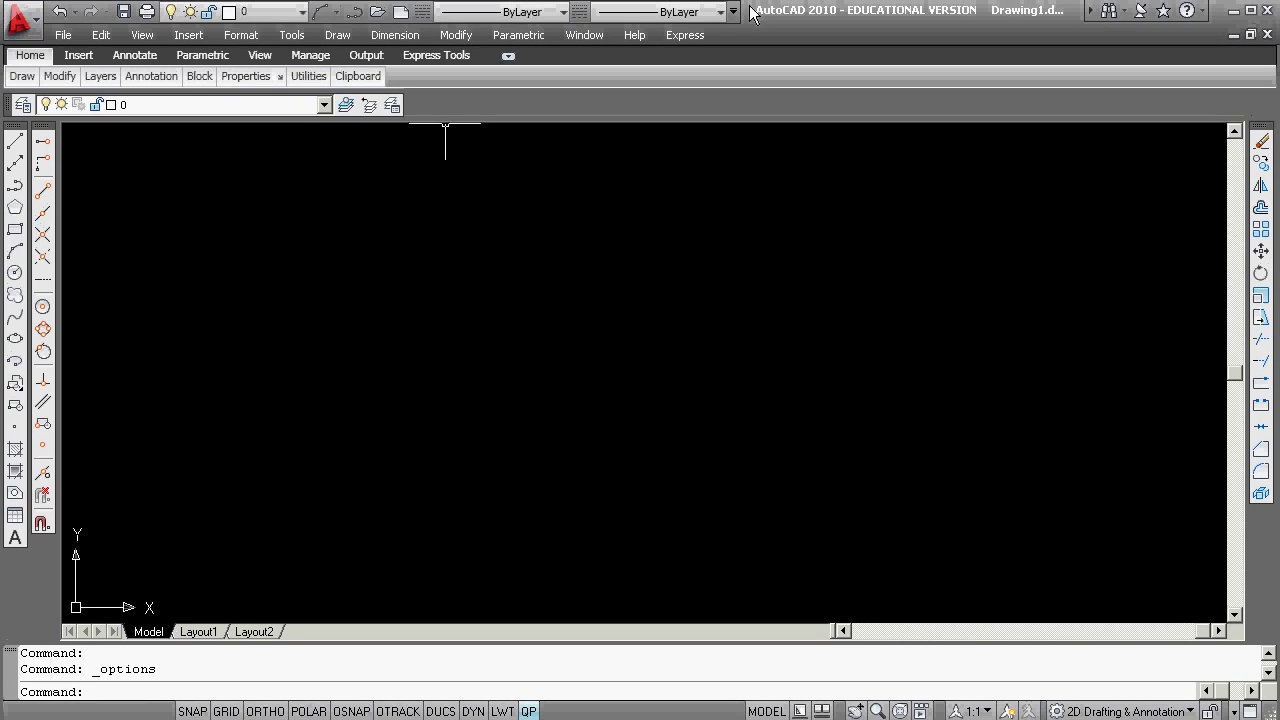
click(63, 35)
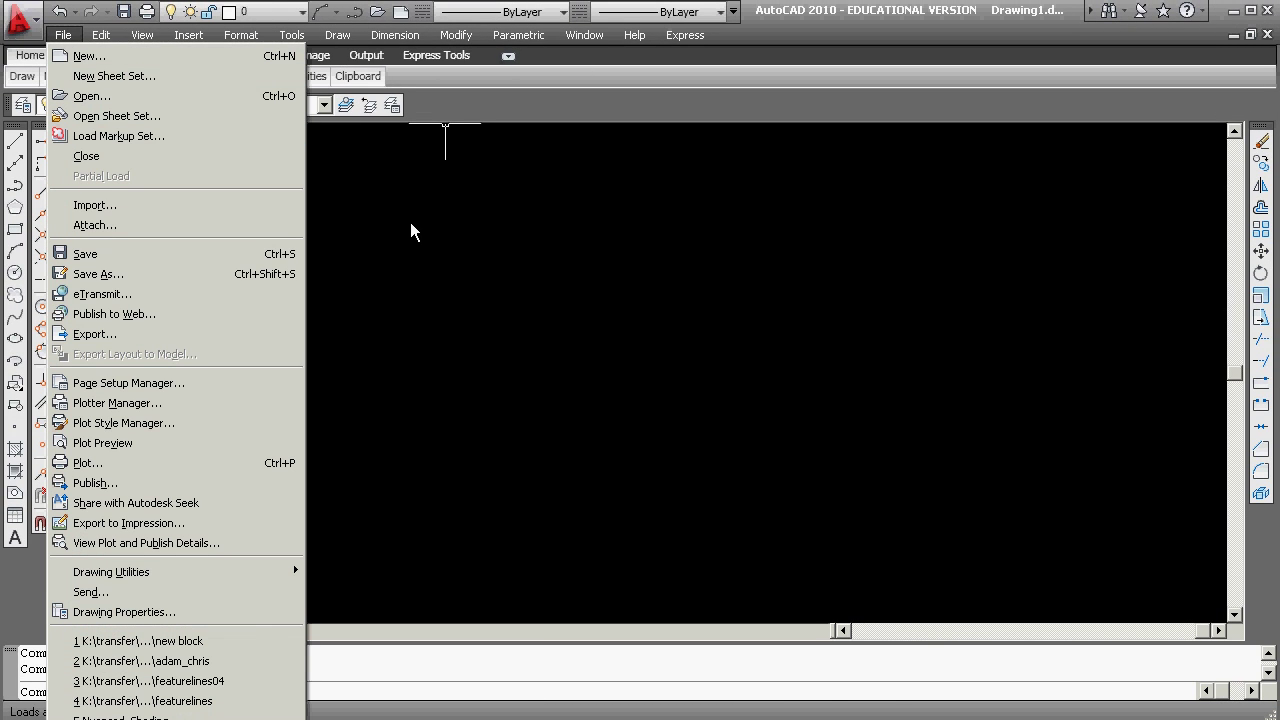
click(411, 226)
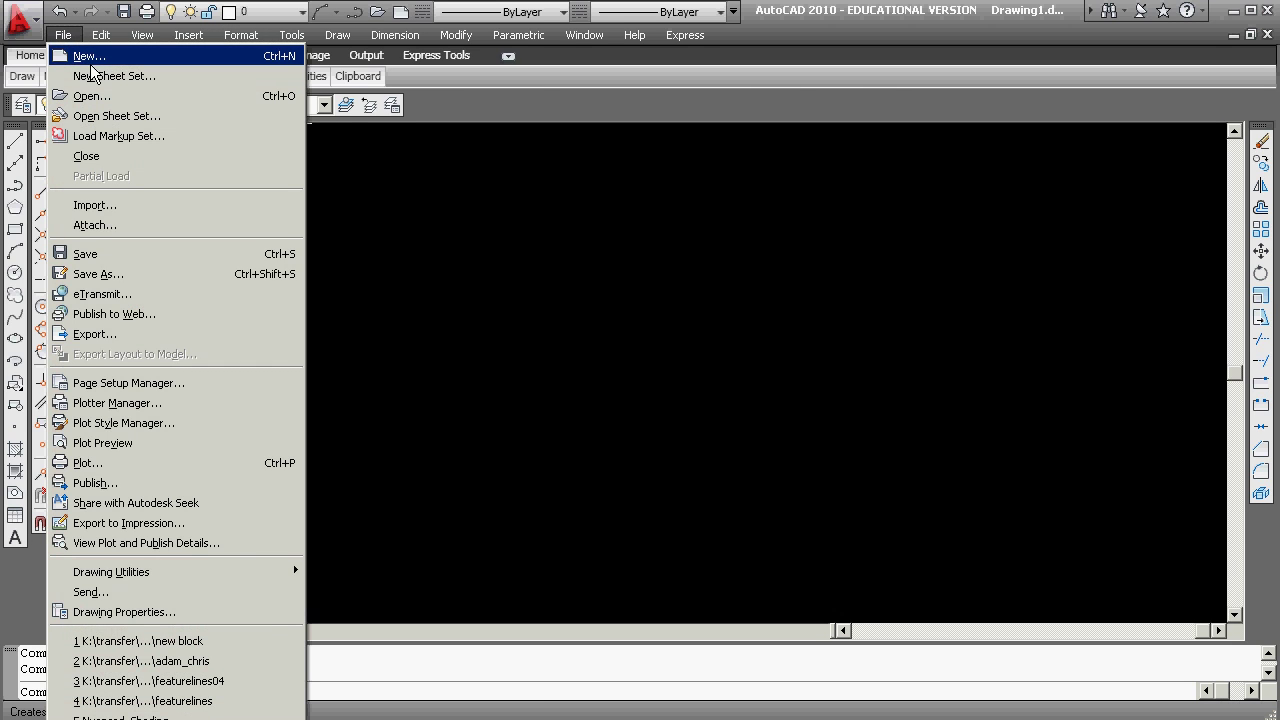
click(90, 57)
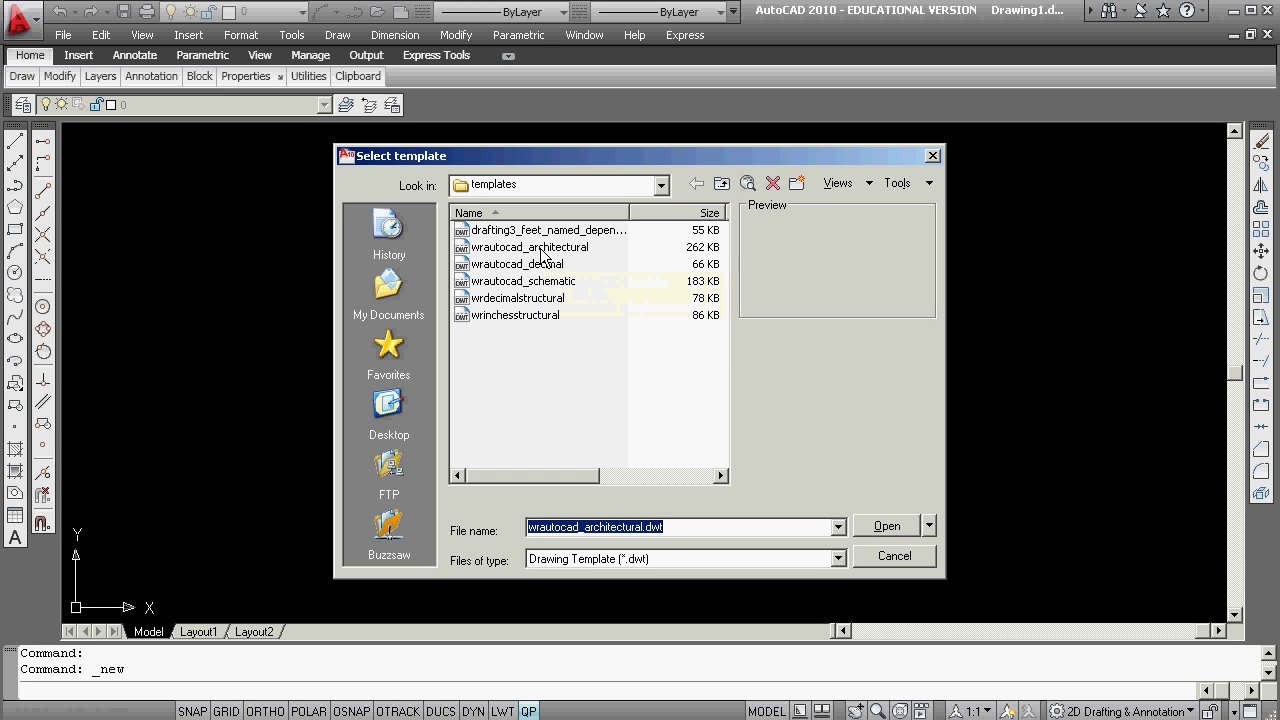
click(472, 250)
click(873, 523)
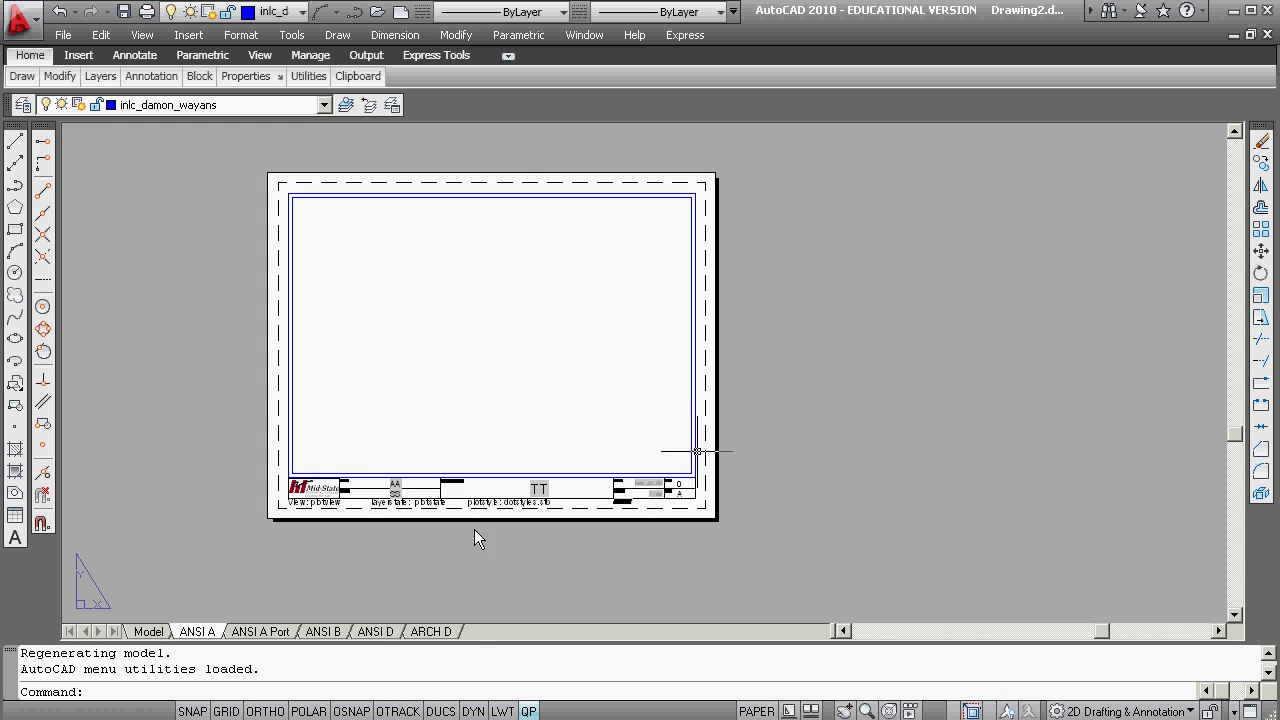
Switch between the Model and ANSI A tabs, ending in model space.
click(149, 632)
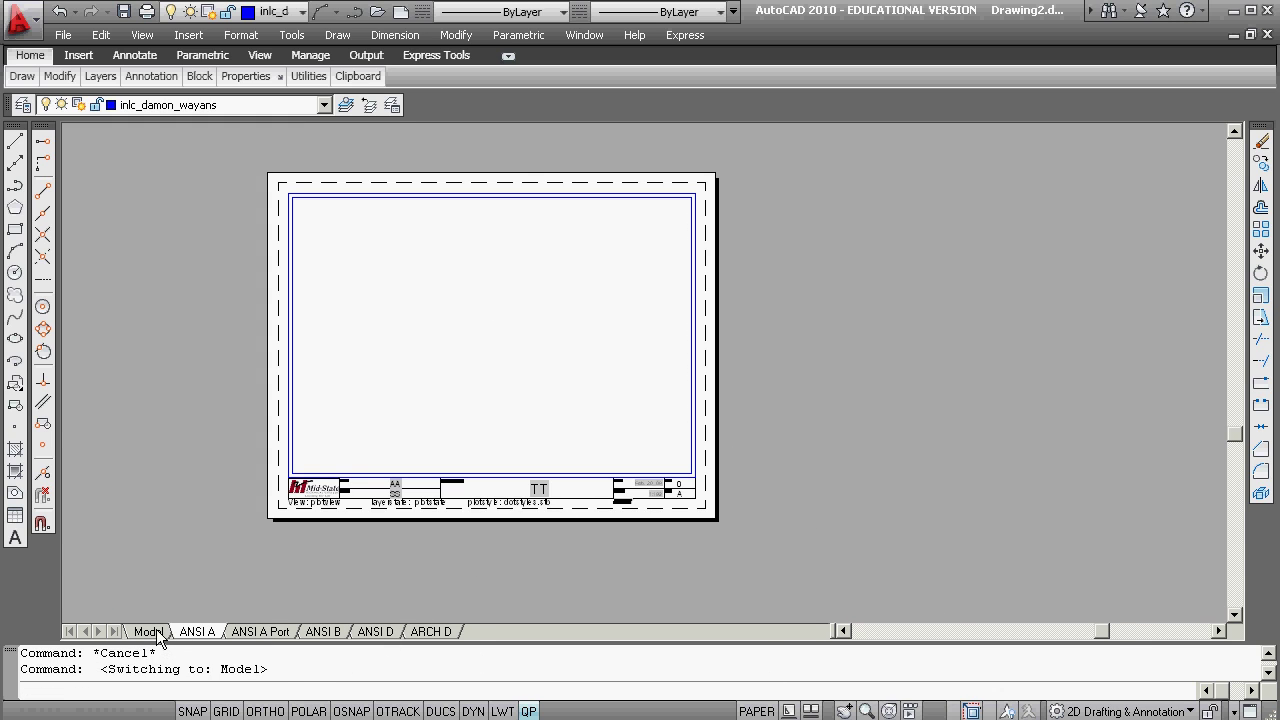
click(213, 633)
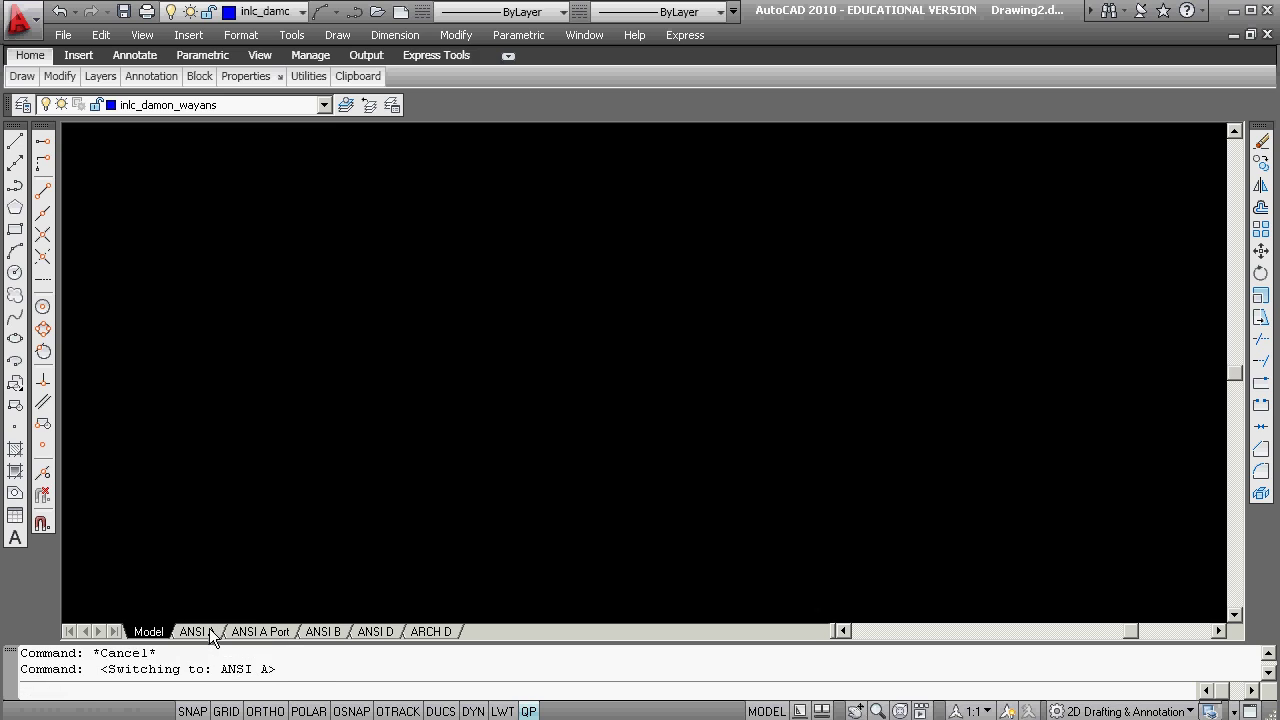
click(149, 632)
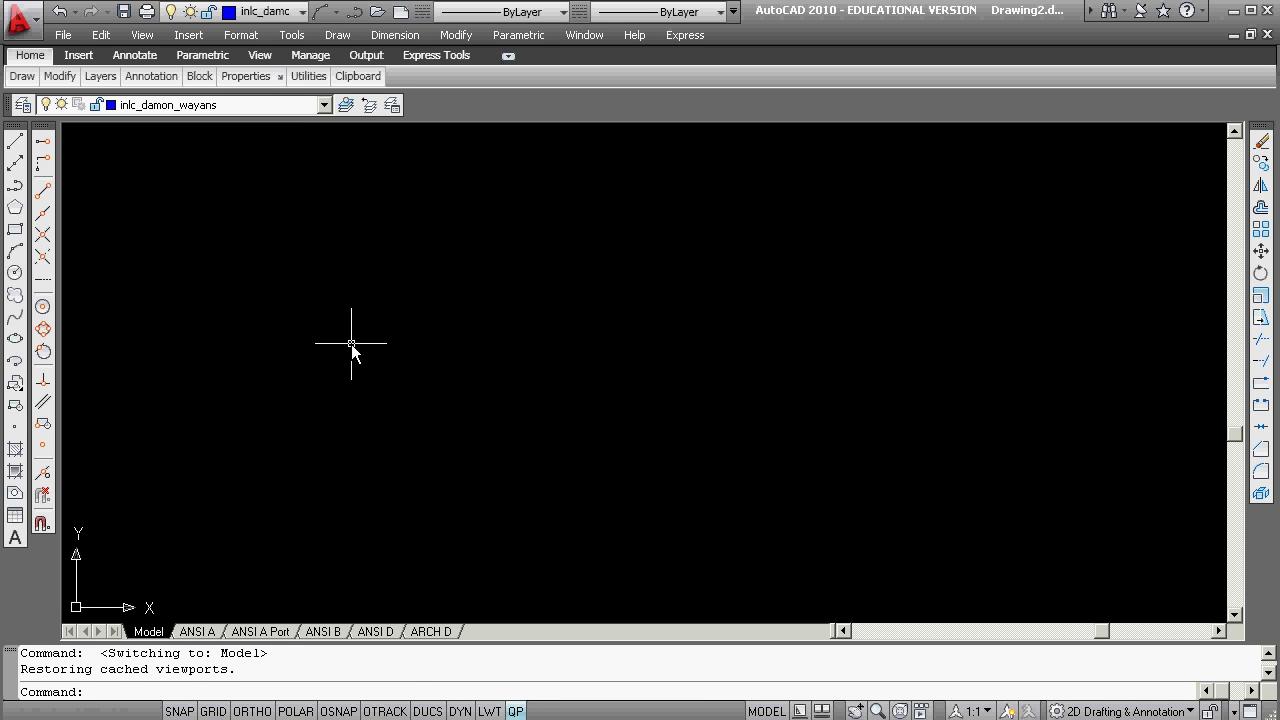
click(254, 38)
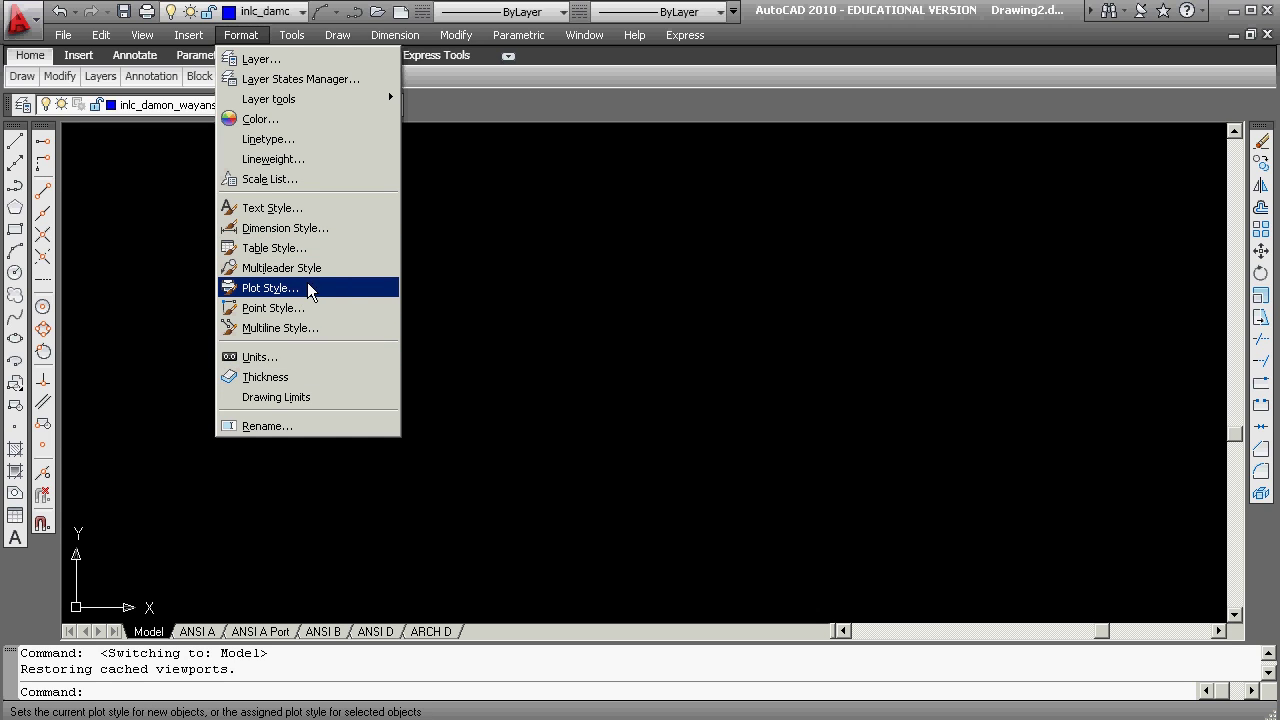
Set the Drawing Units length type to Decimal, keeping 0.0000 precision.
click(313, 358)
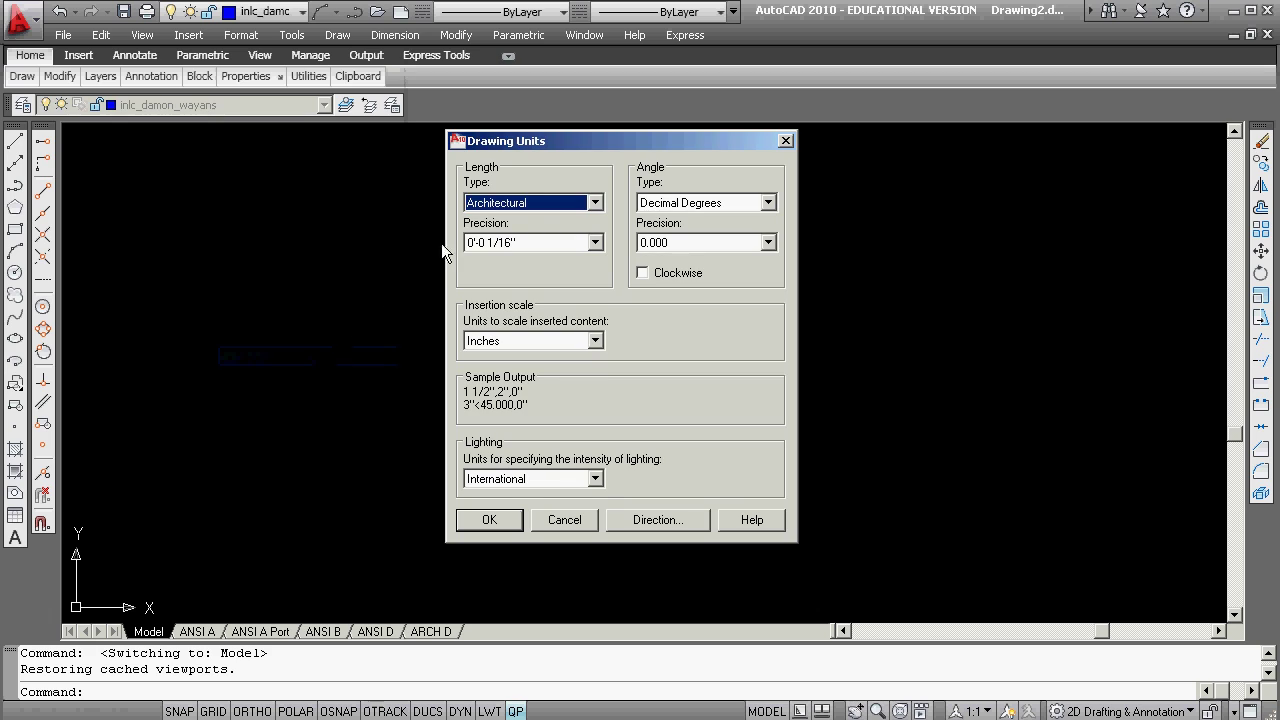
click(596, 203)
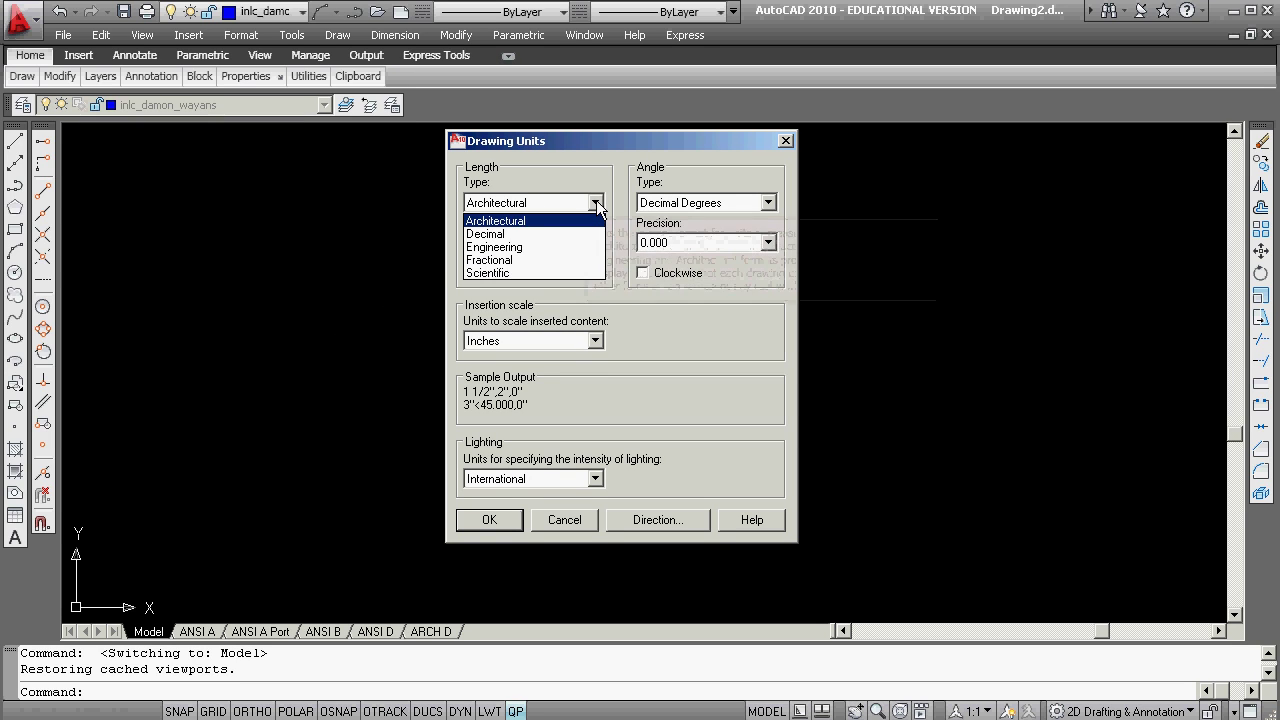
click(507, 231)
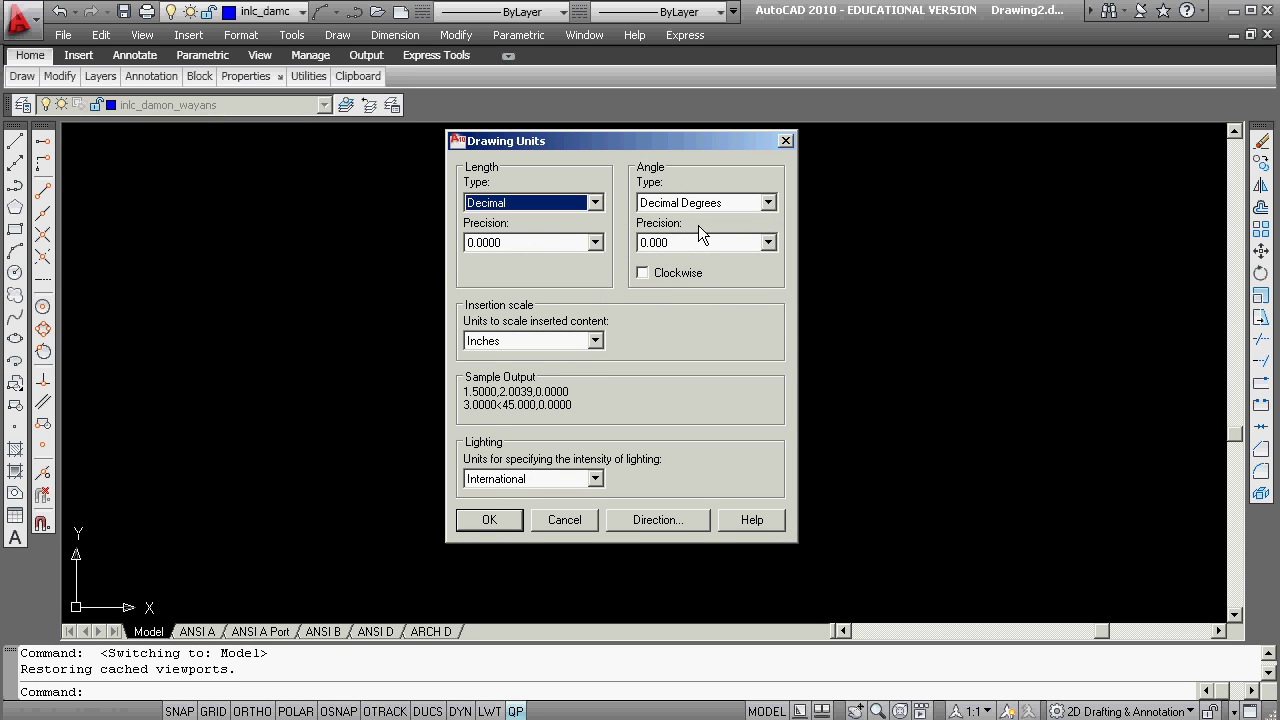
click(490, 520)
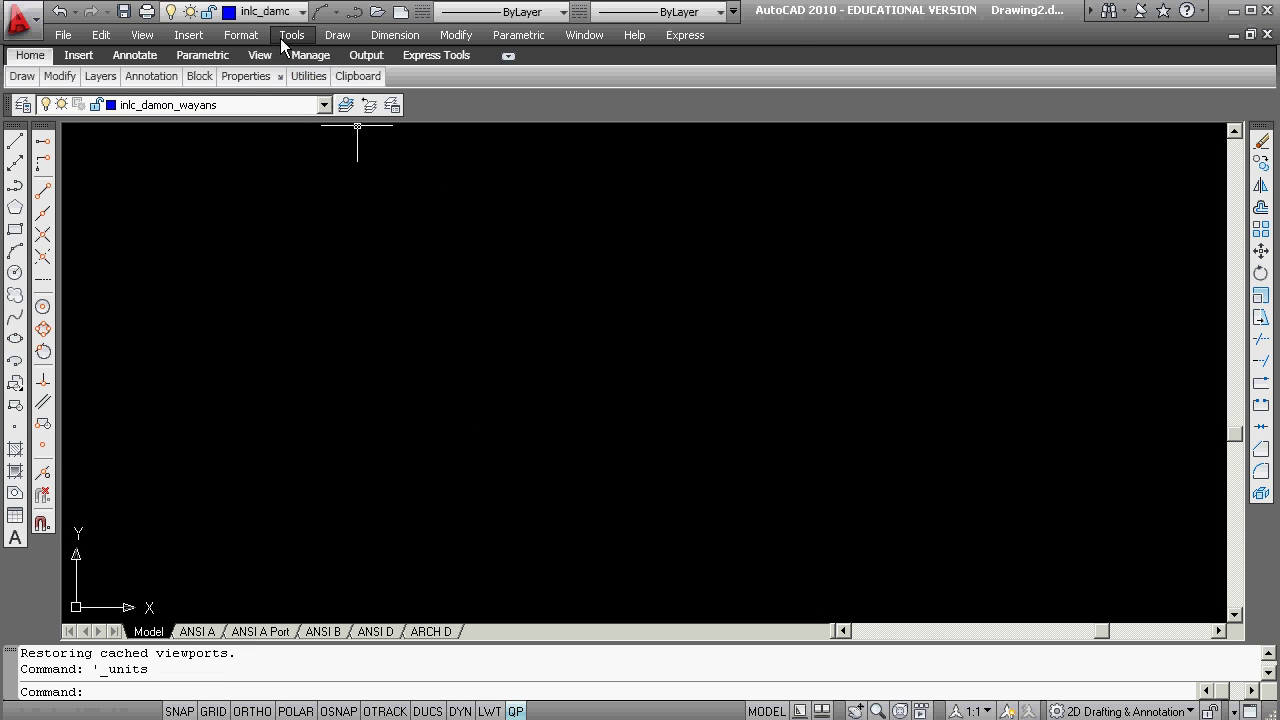
click(243, 37)
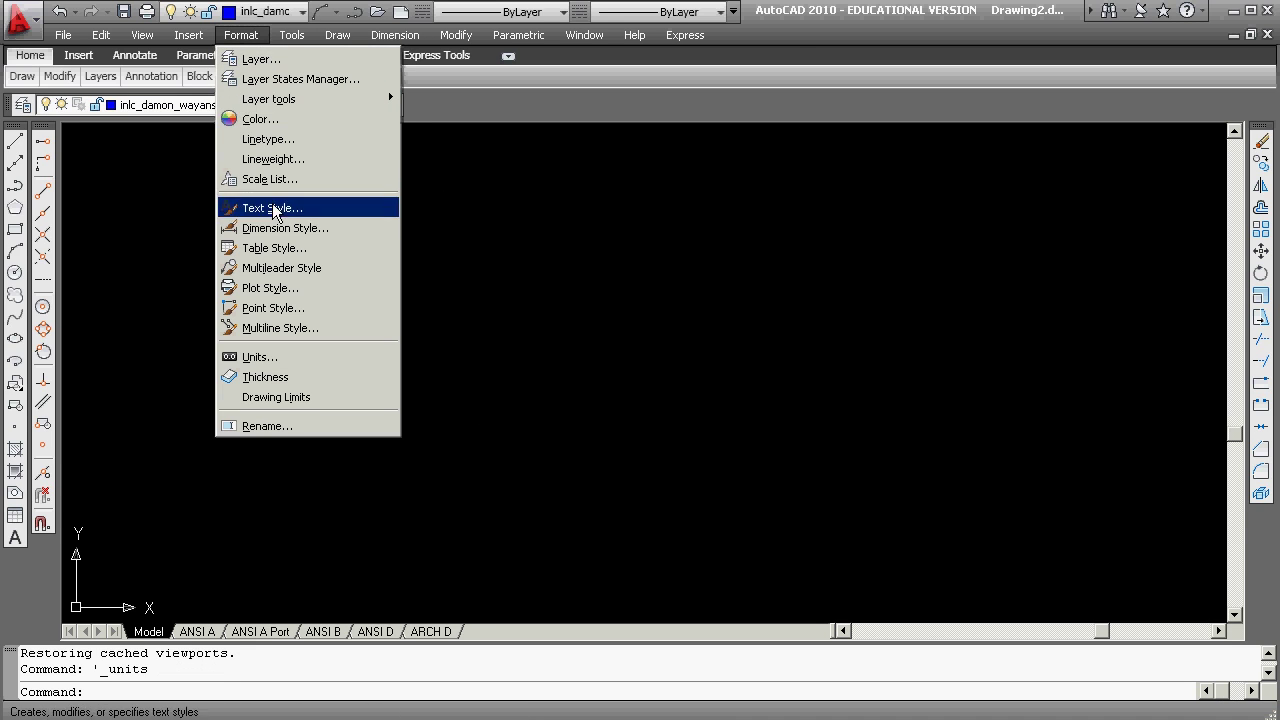
Compare the Standard and dimens text style settings, then cancel without changes.
click(265, 209)
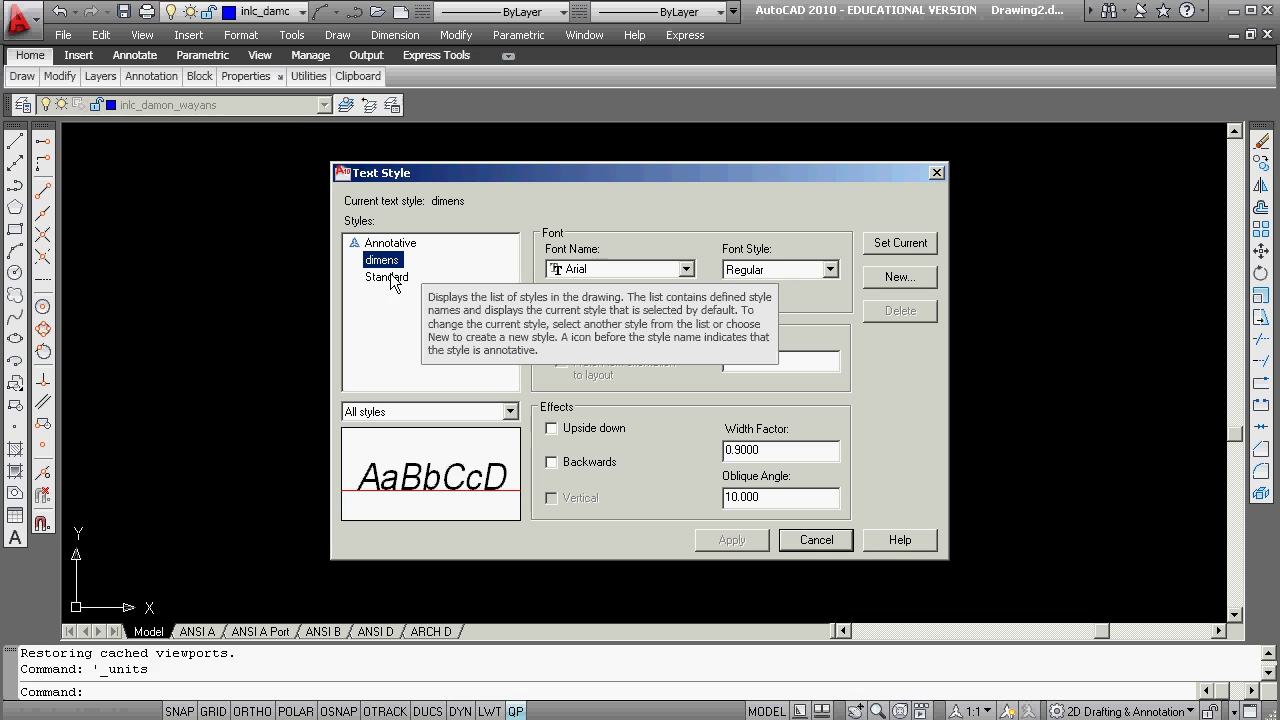
click(390, 277)
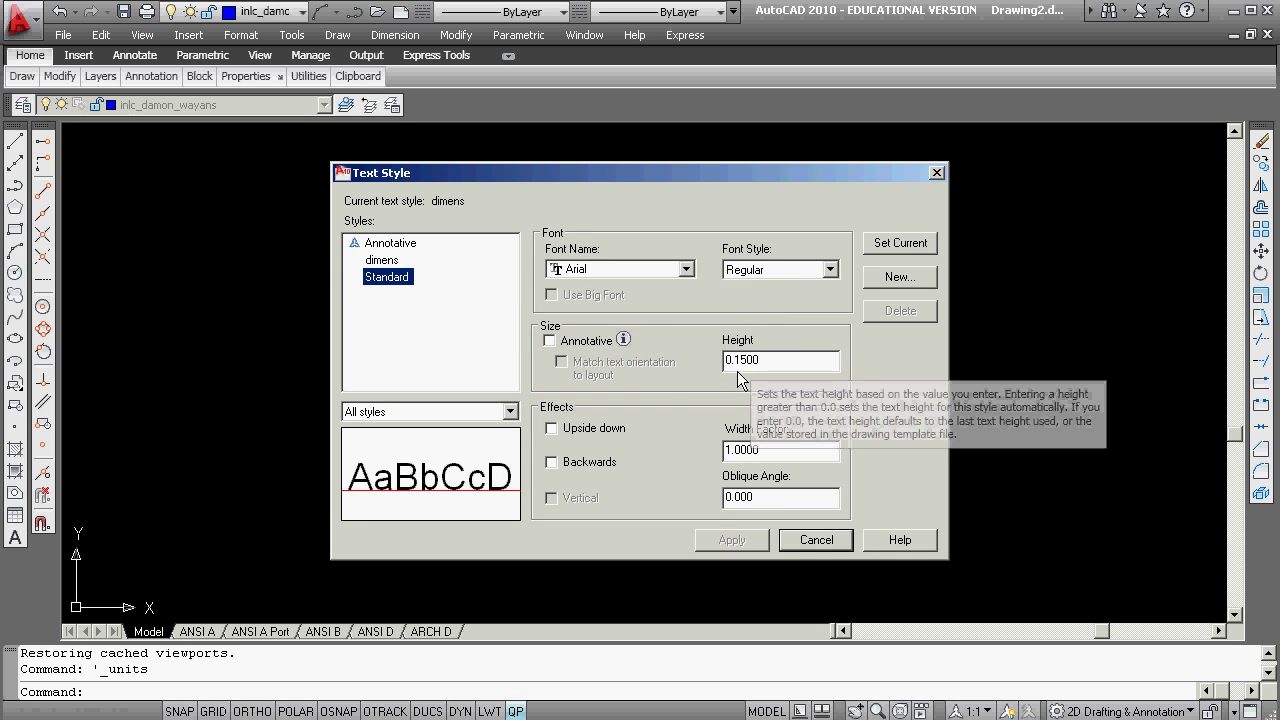
click(381, 260)
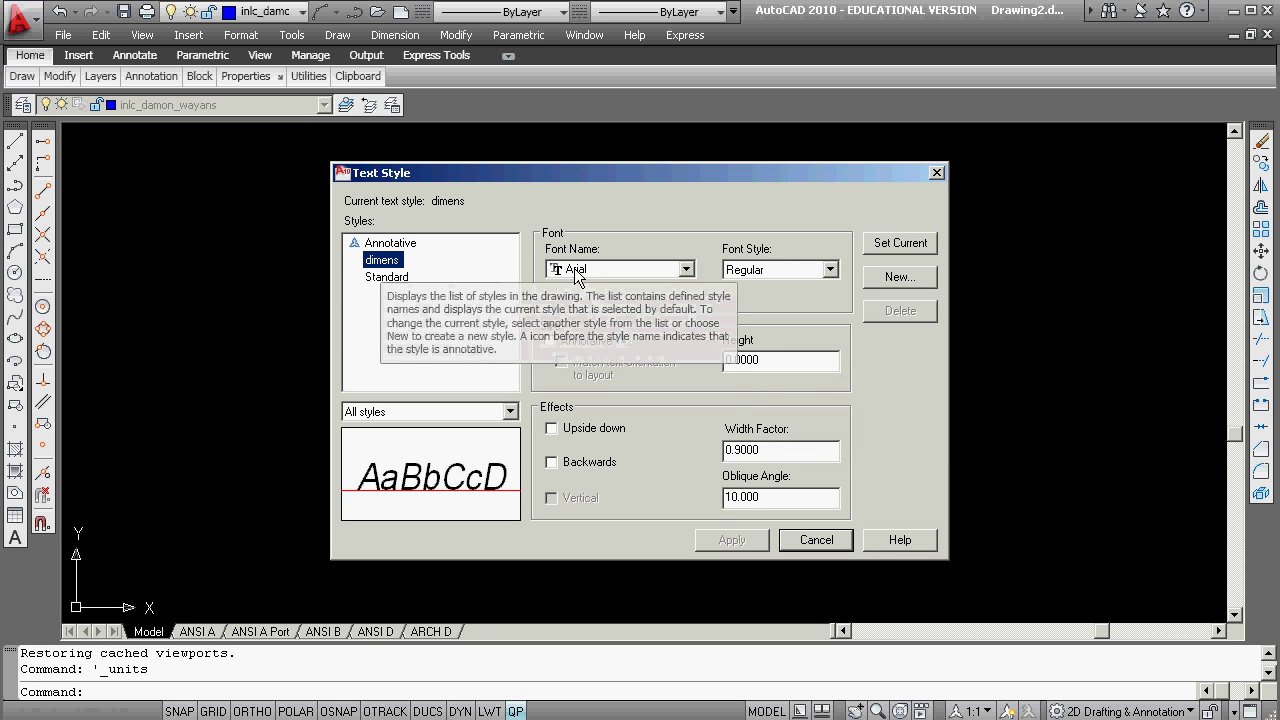
click(818, 539)
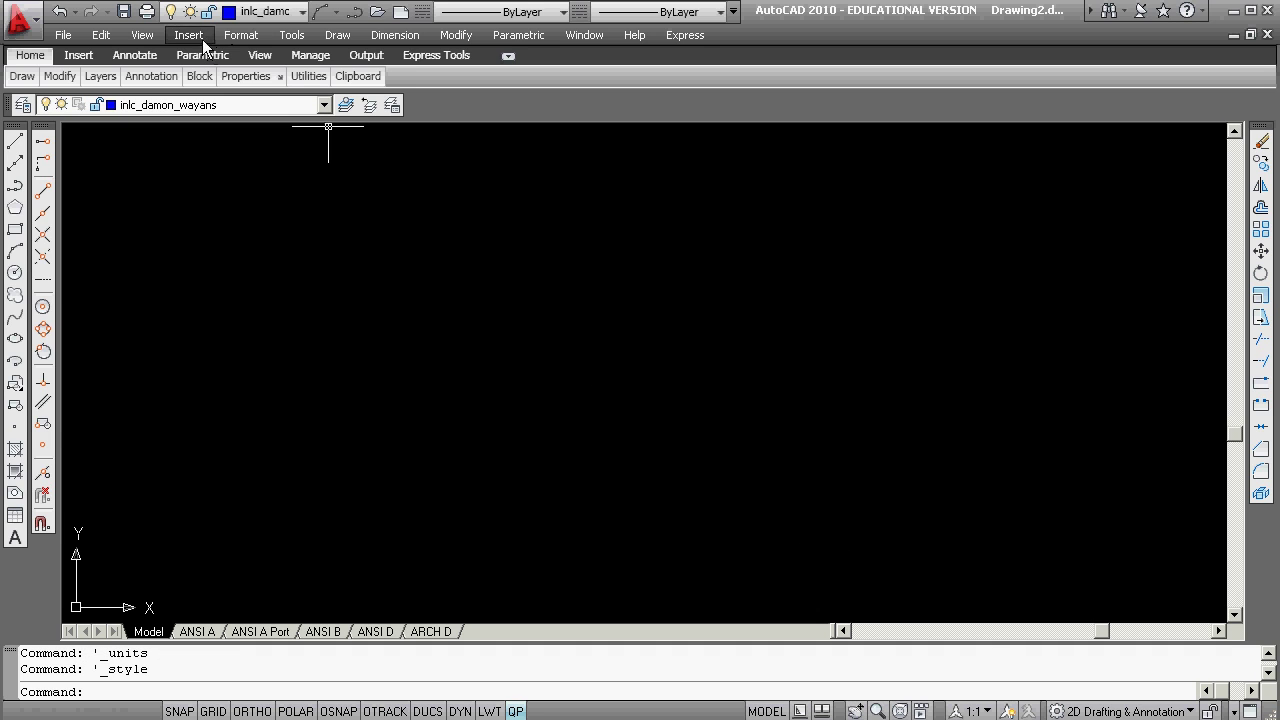
Change the arch-standard dimension style's primary unit format to Decimal.
click(243, 37)
click(283, 228)
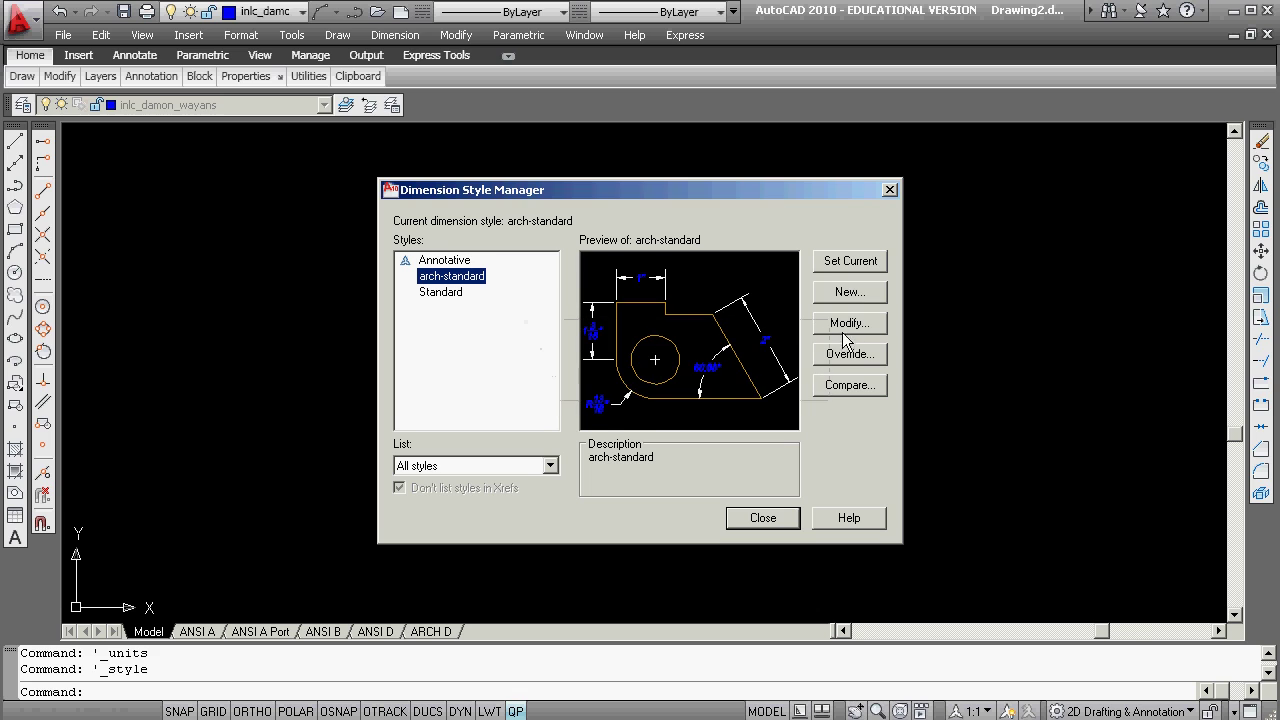
click(854, 331)
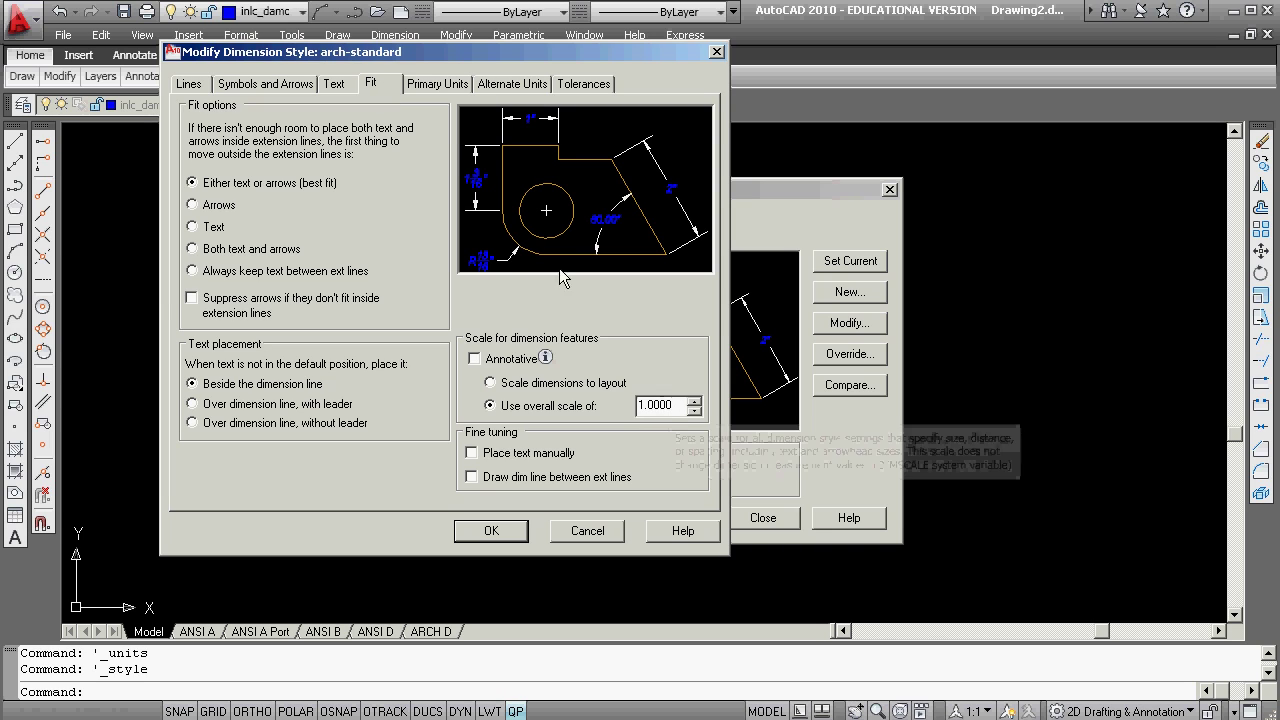
click(437, 84)
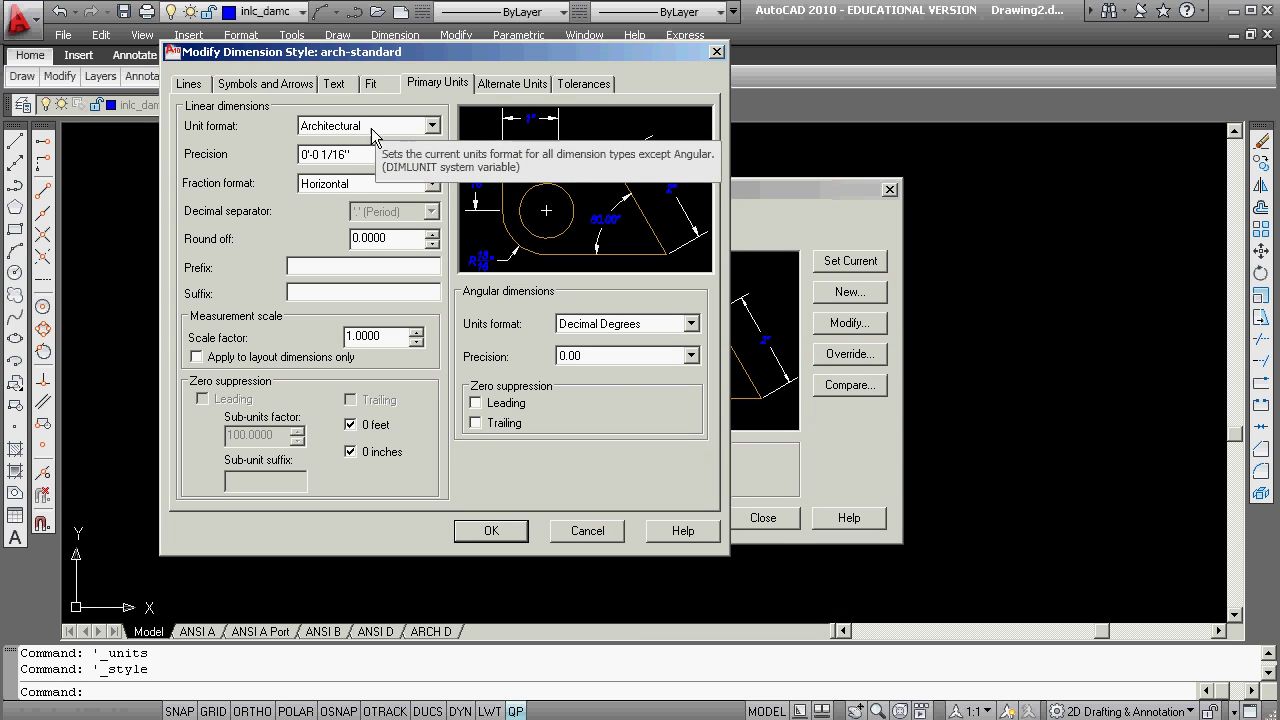
click(433, 127)
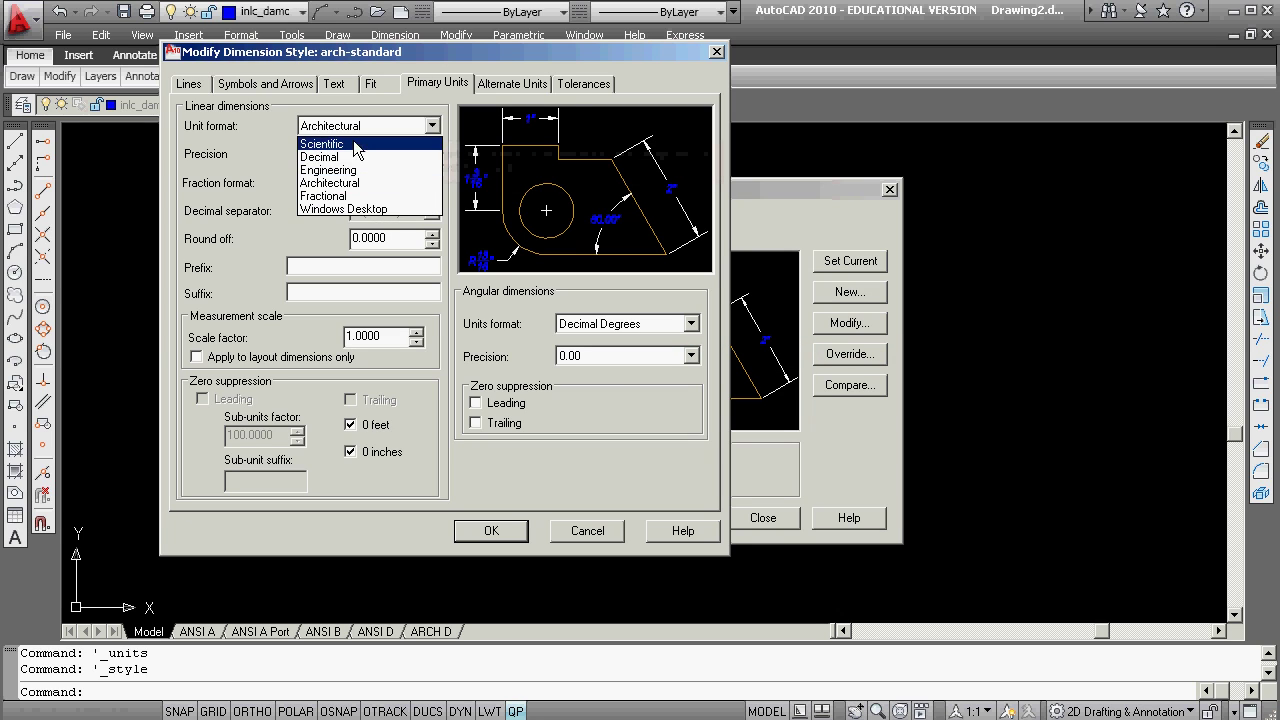
click(335, 150)
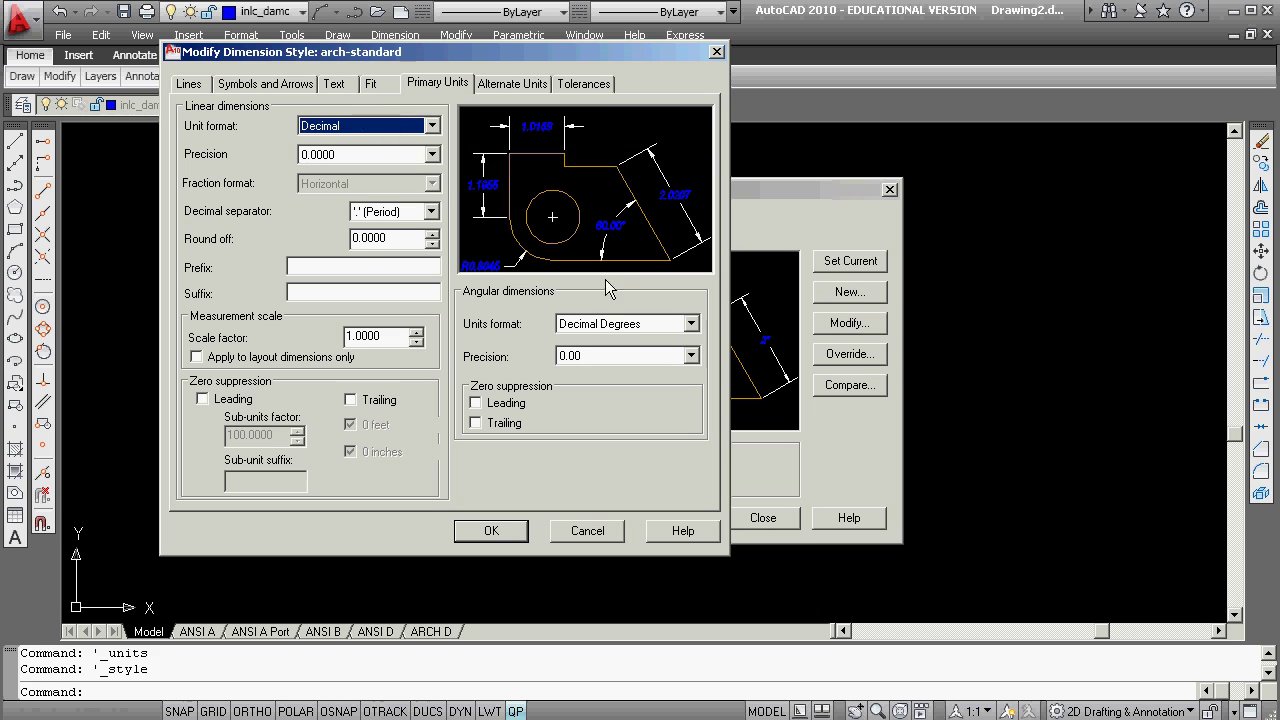
click(491, 531)
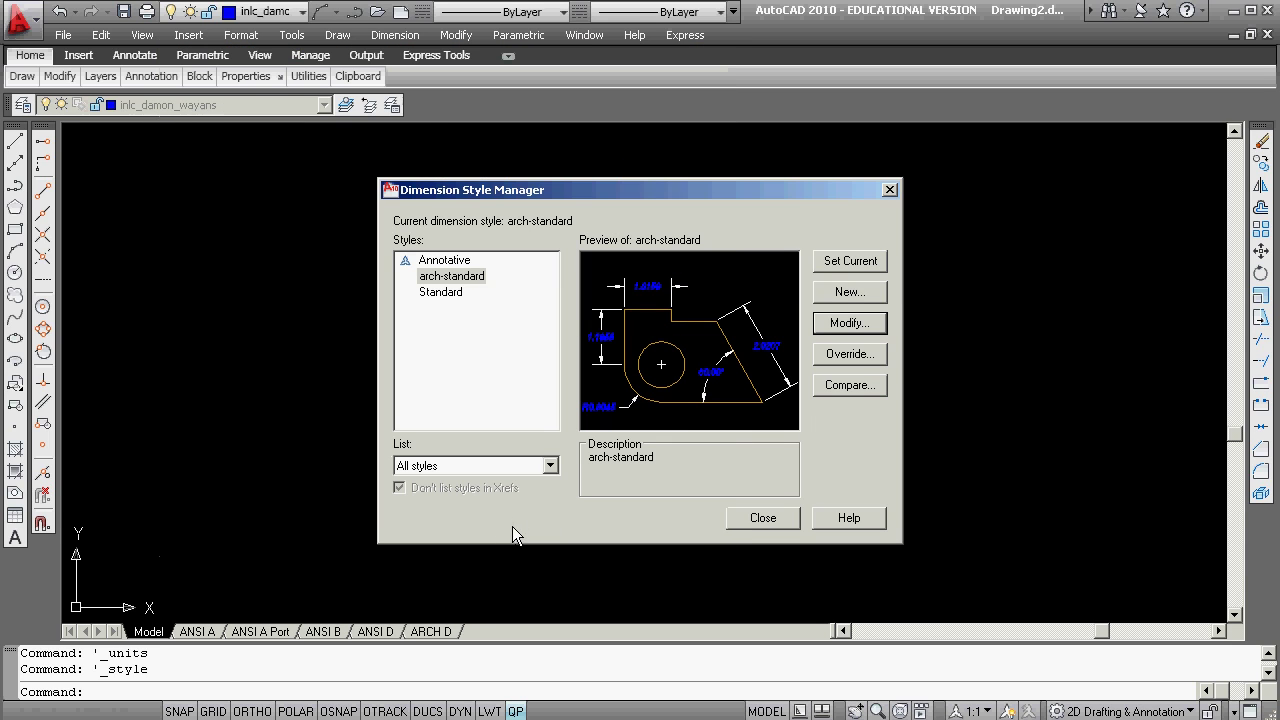
Review arch-standard's Fit settings, confirm, and close the Dimension Style Manager.
click(832, 328)
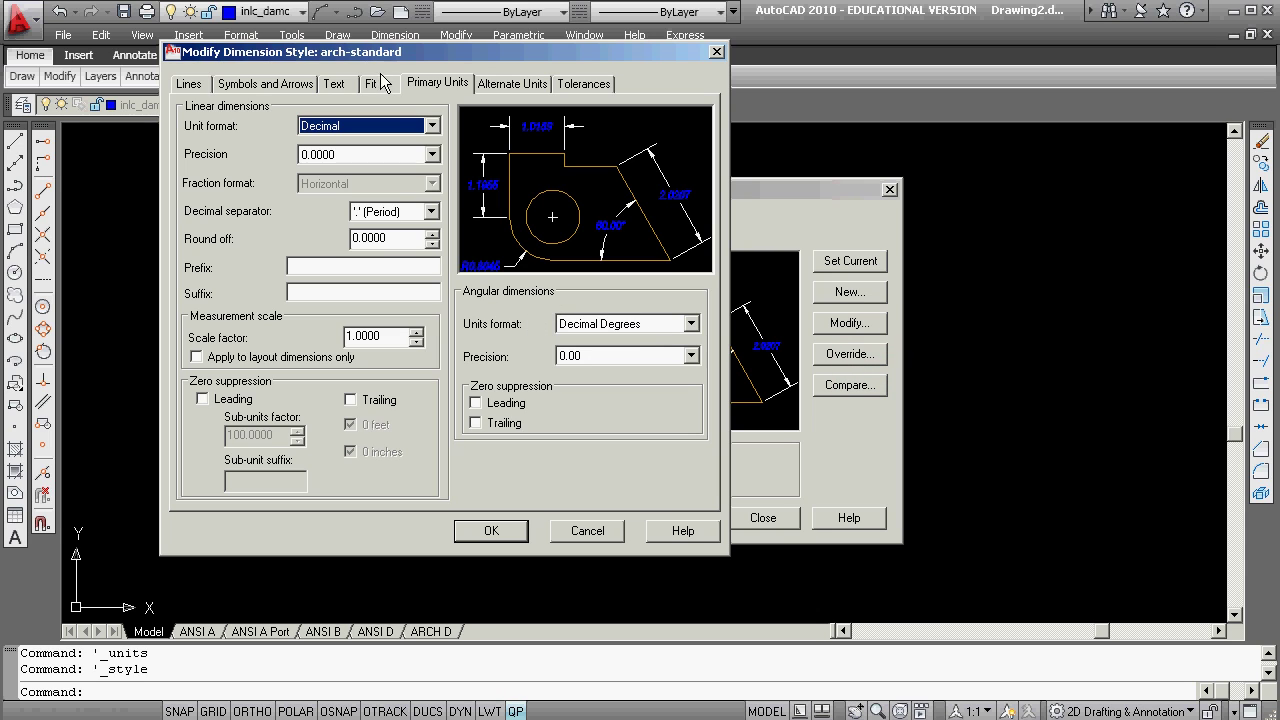
click(383, 84)
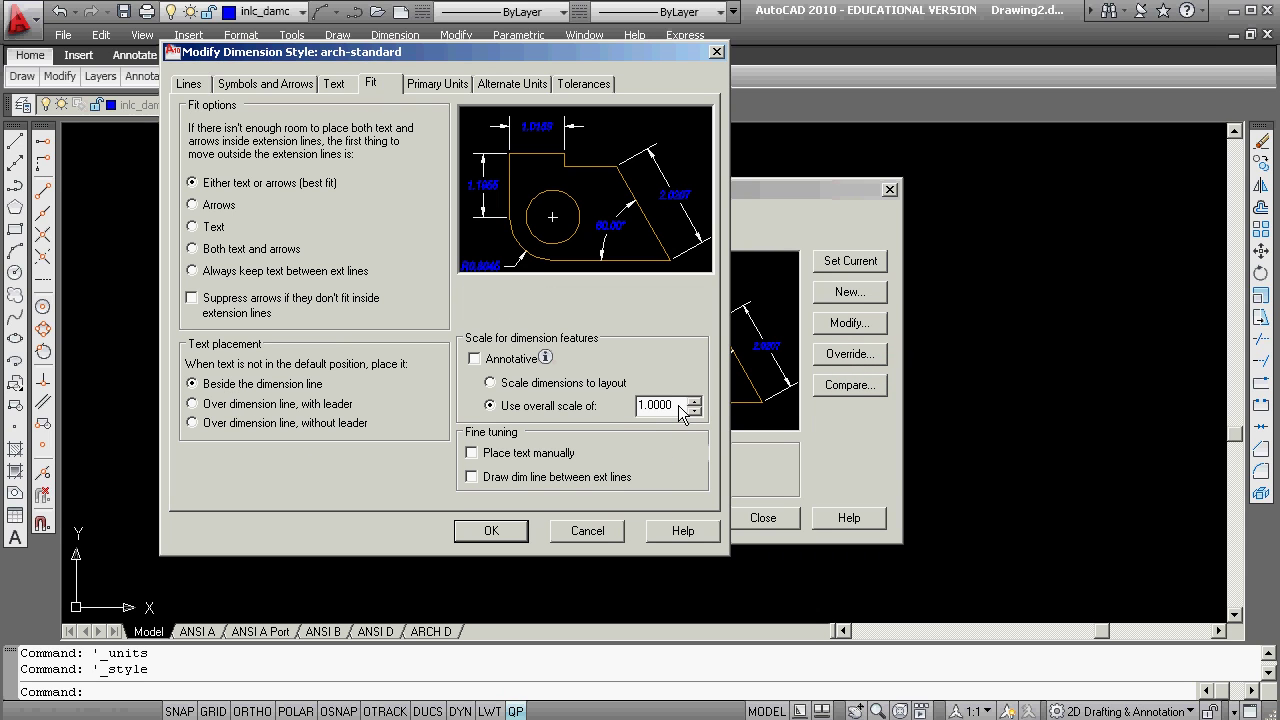
click(493, 533)
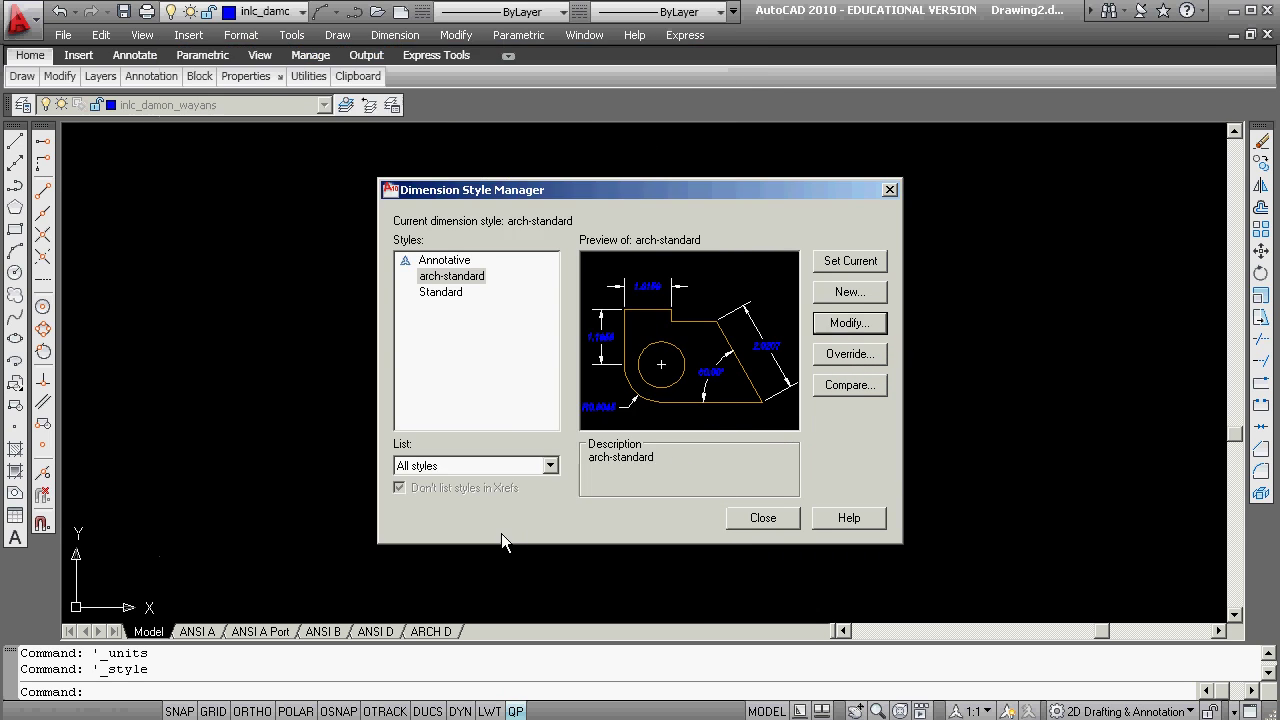
click(762, 518)
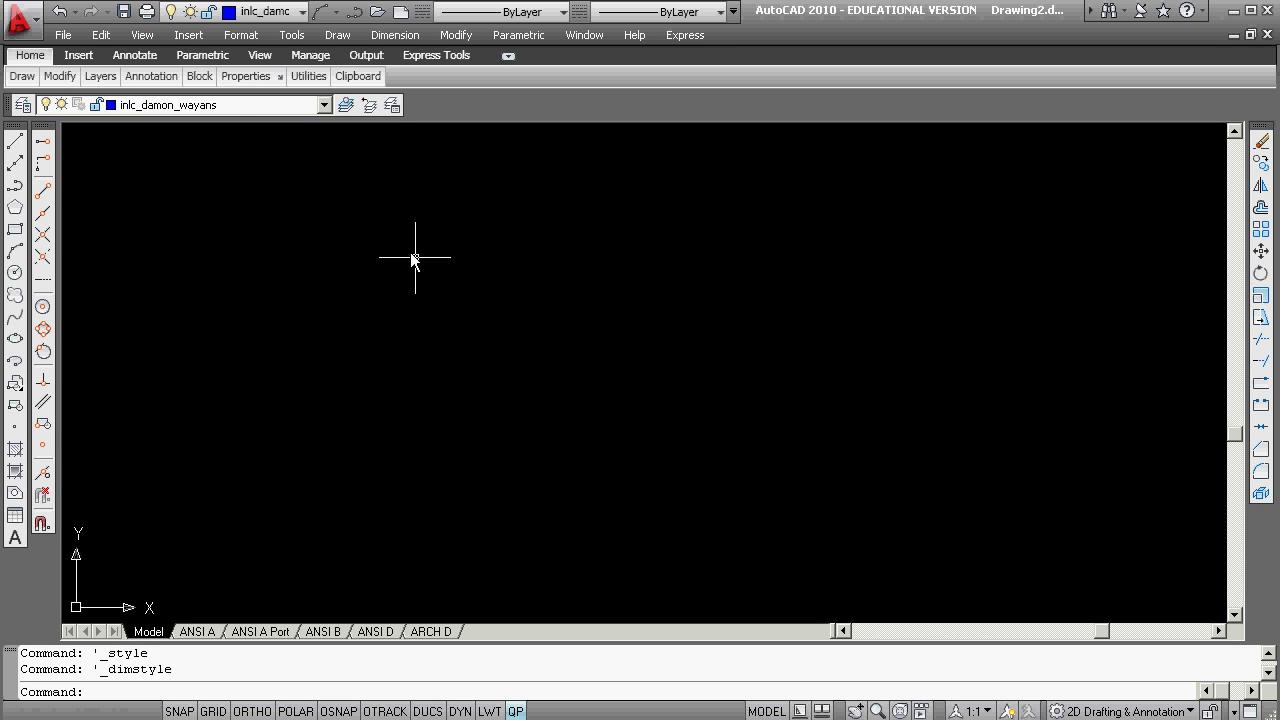
Save the drawing as nov18.dwg in the H:\afall_2010 folder.
click(63, 37)
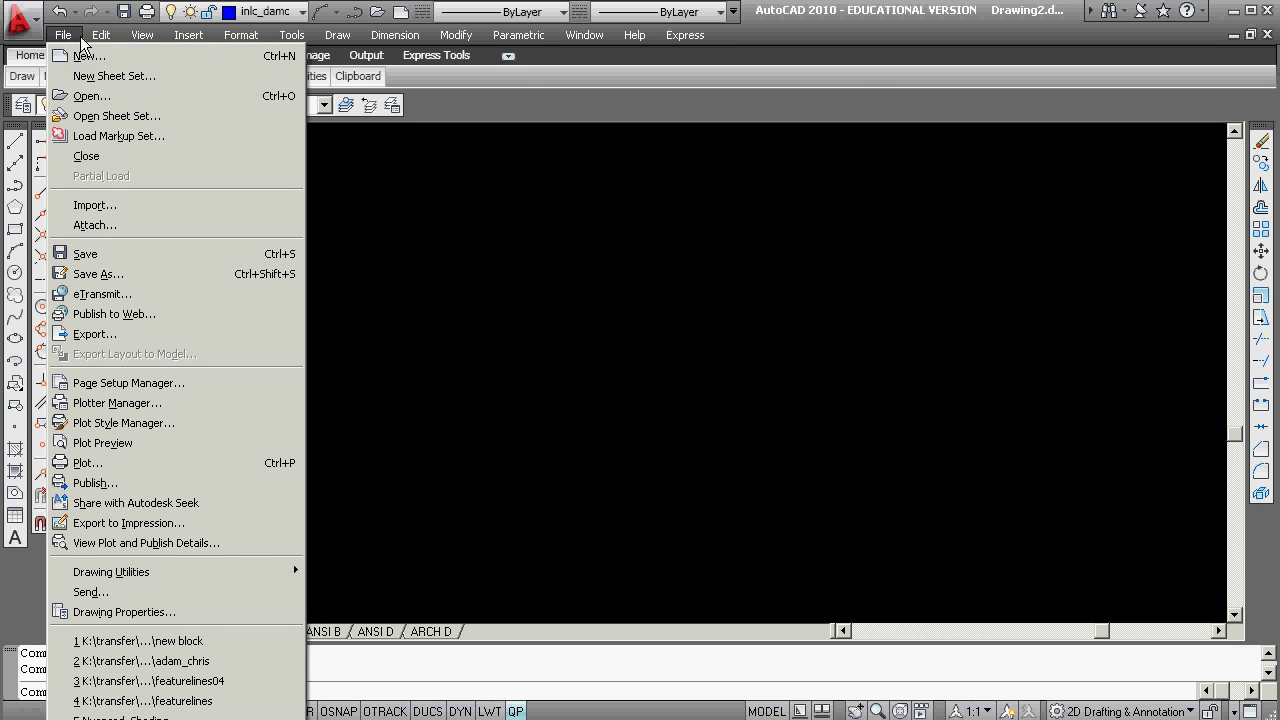
click(149, 274)
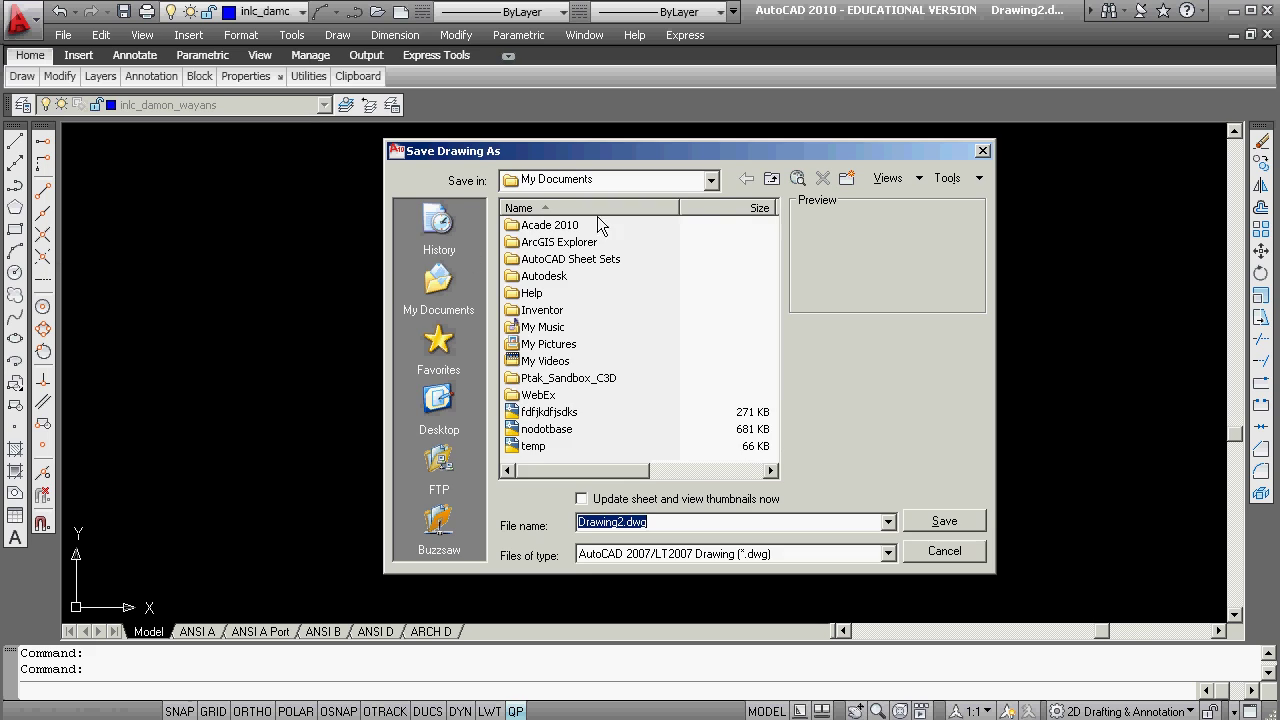
click(711, 181)
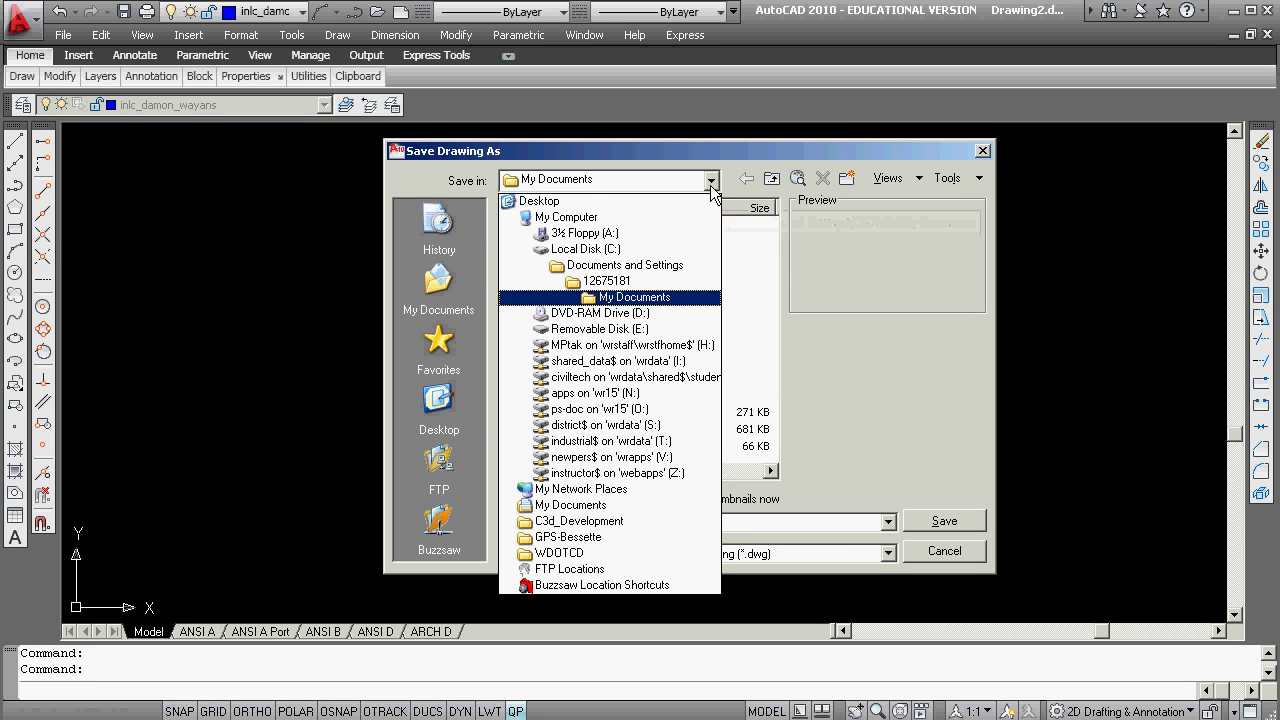
click(695, 345)
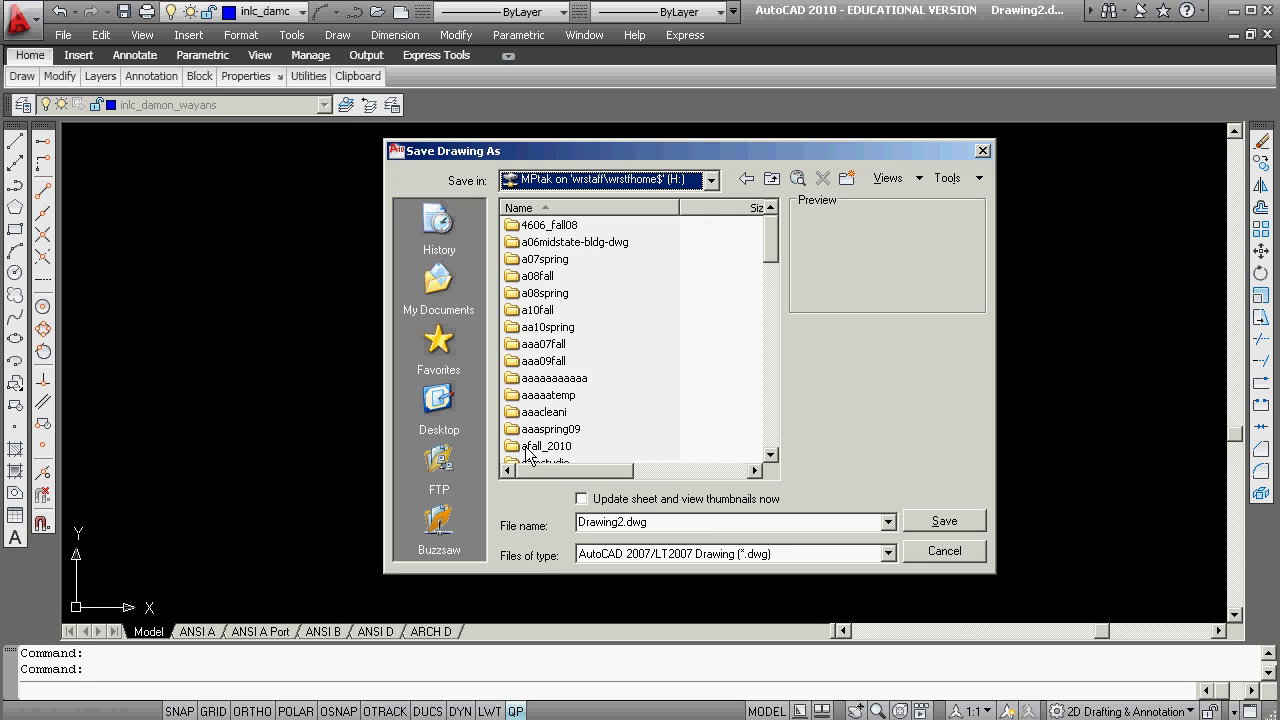
double_click(530, 446)
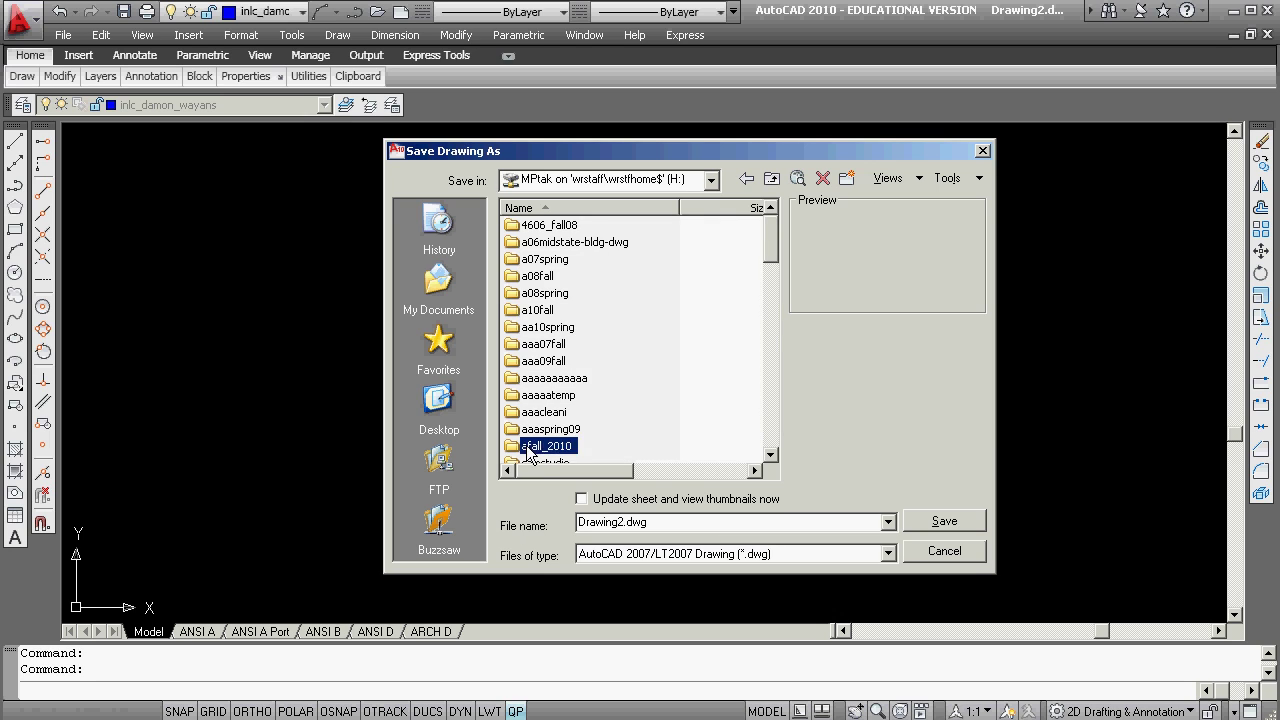
double_click(663, 521)
text(nov18)
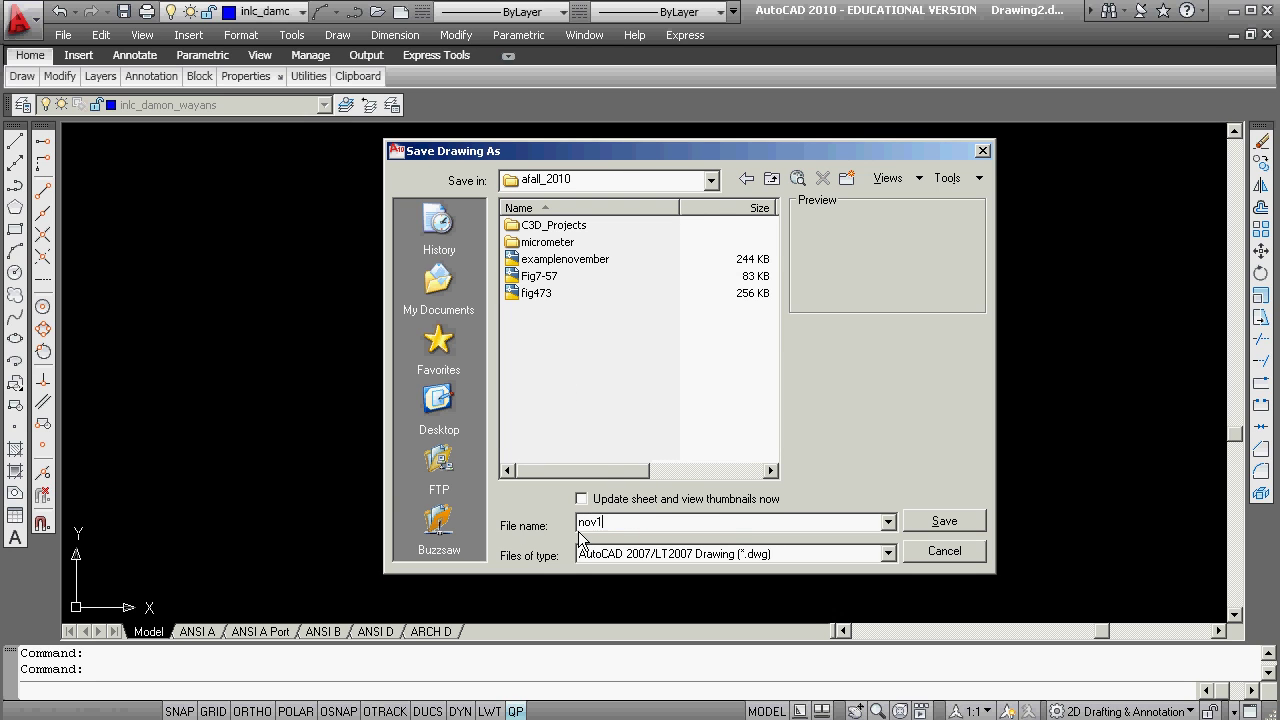
click(966, 533)
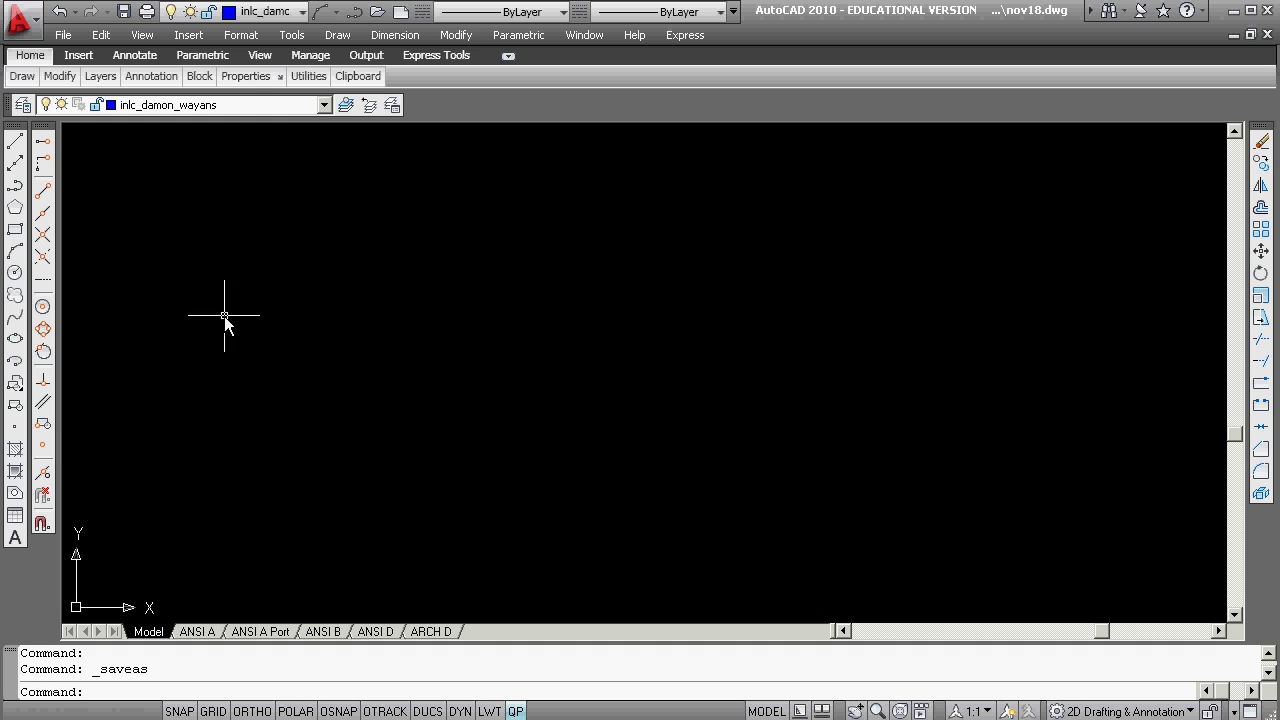
Show the View and Layers II toolbars.
right_click(14, 145)
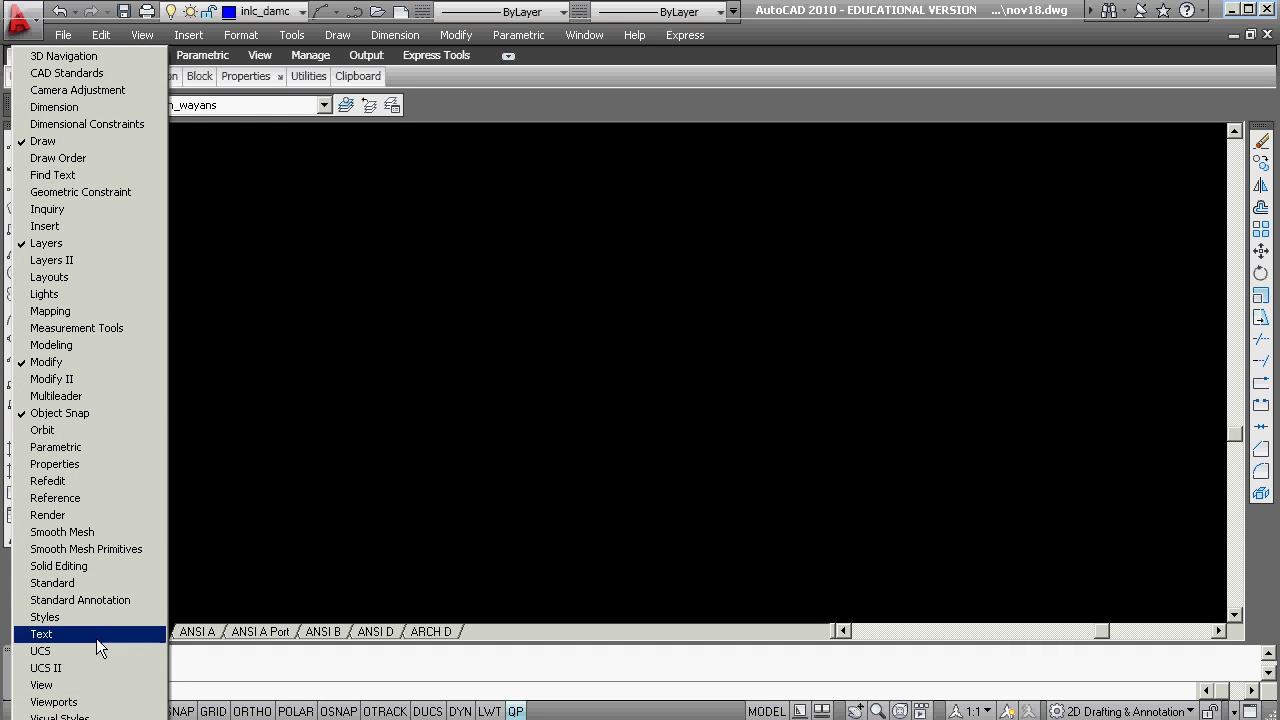
click(100, 686)
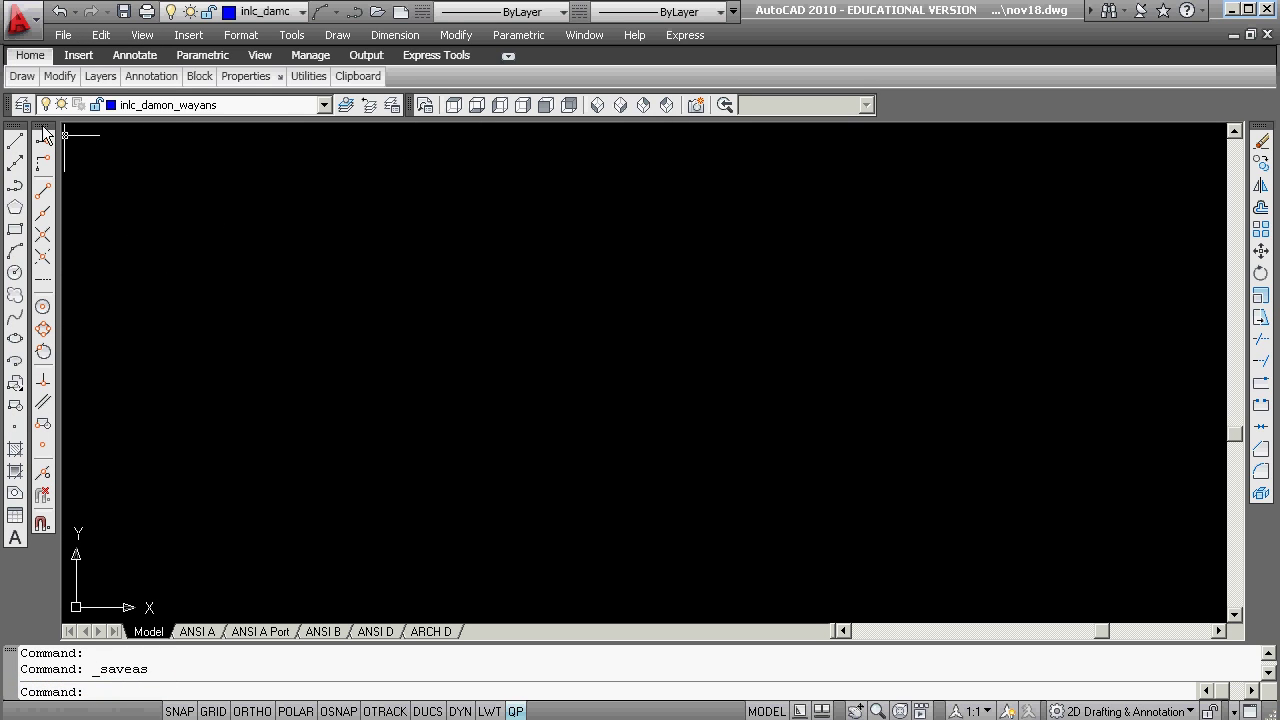
right_click(7, 100)
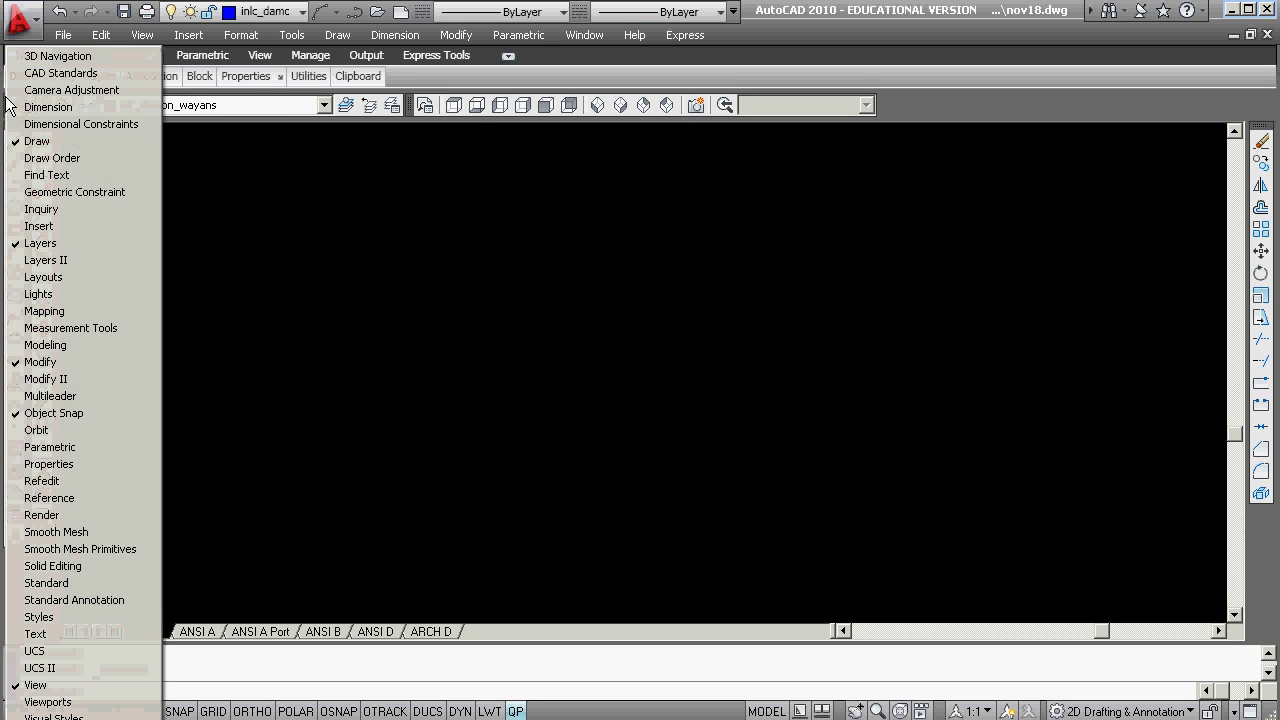
click(50, 261)
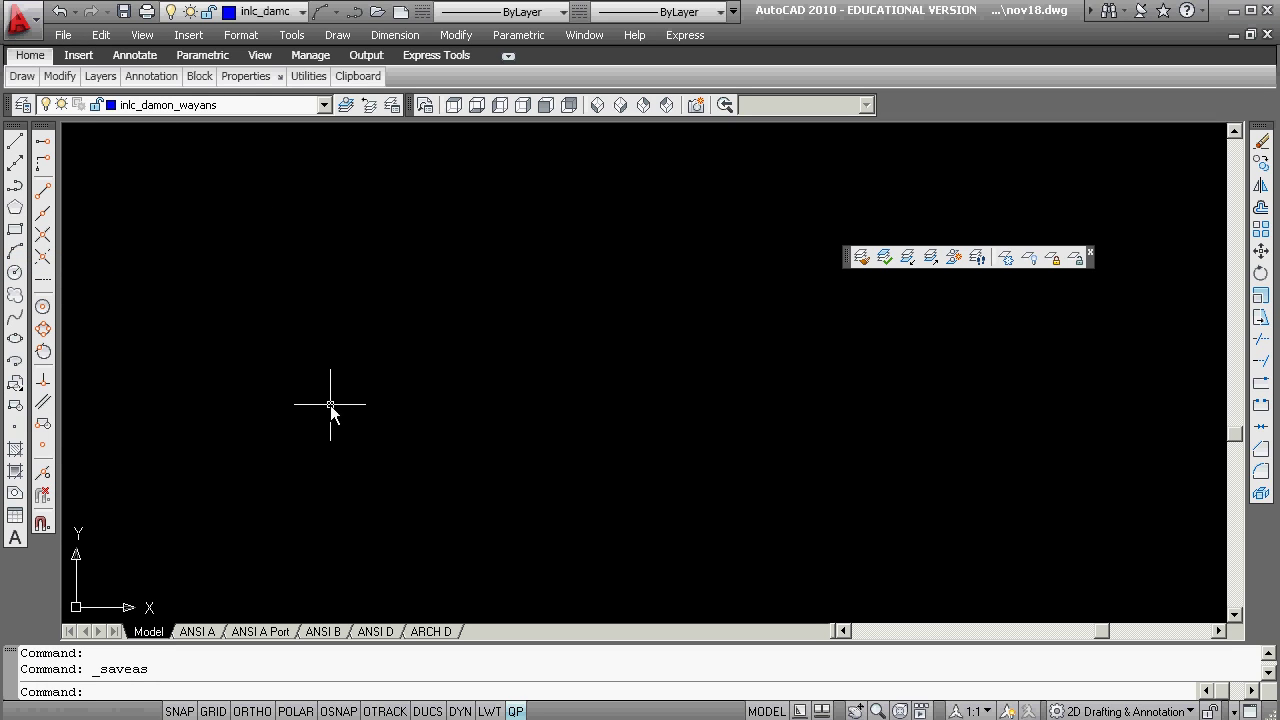
Make object the current layer in the Layer Properties Manager, then close it.
click(22, 105)
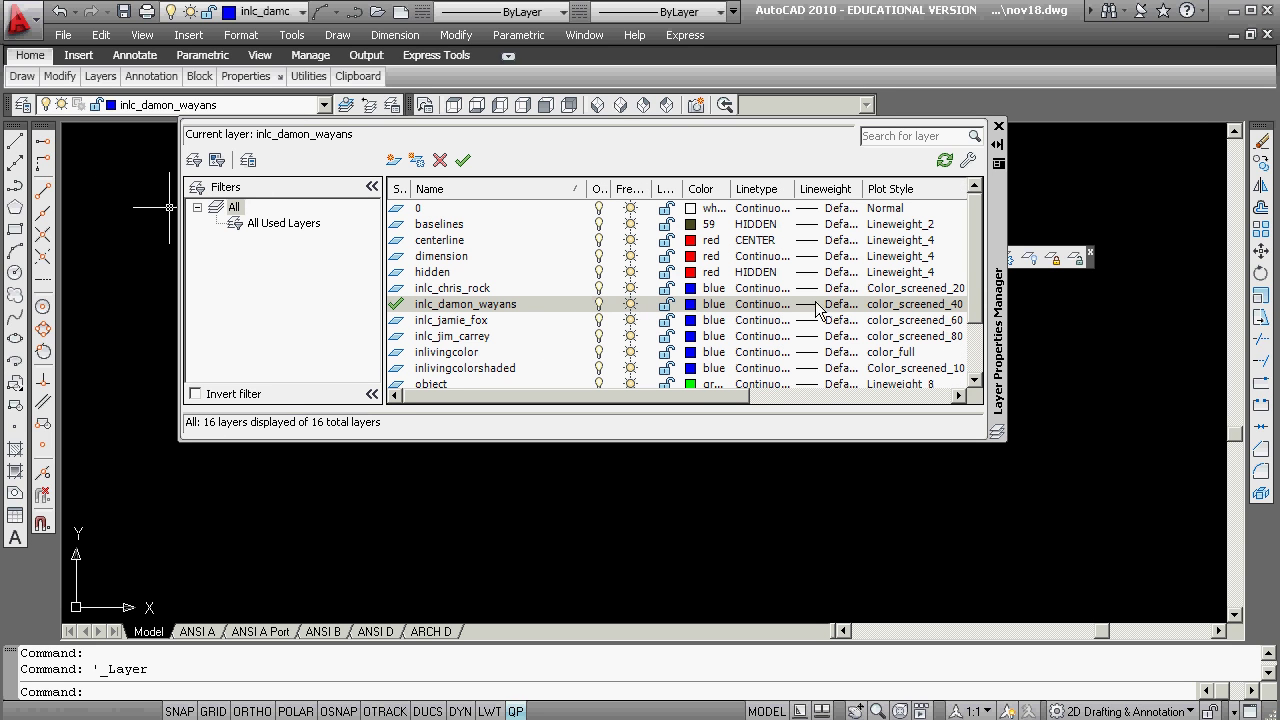
mouse_move(977, 270)
mouse_down()
mouse_move(983, 355)
mouse_move(987, 283)
mouse_up()
scroll(609, 361, down, 2)
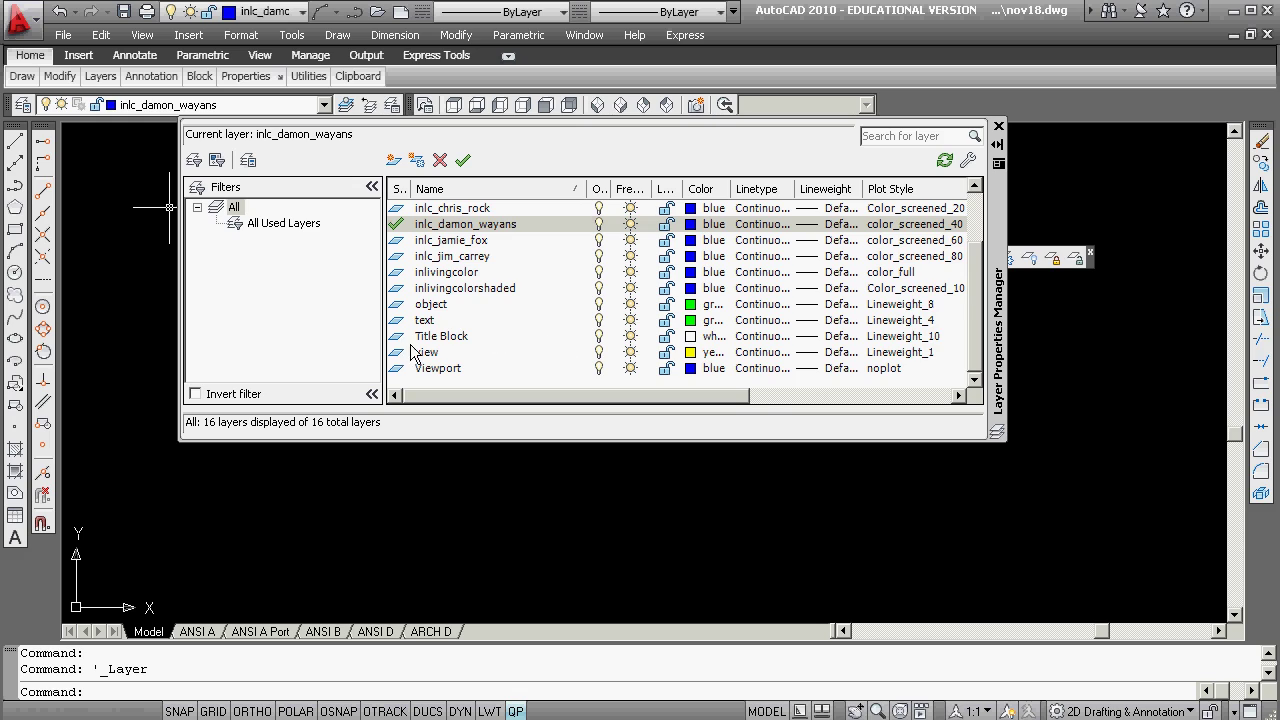
double_click(396, 305)
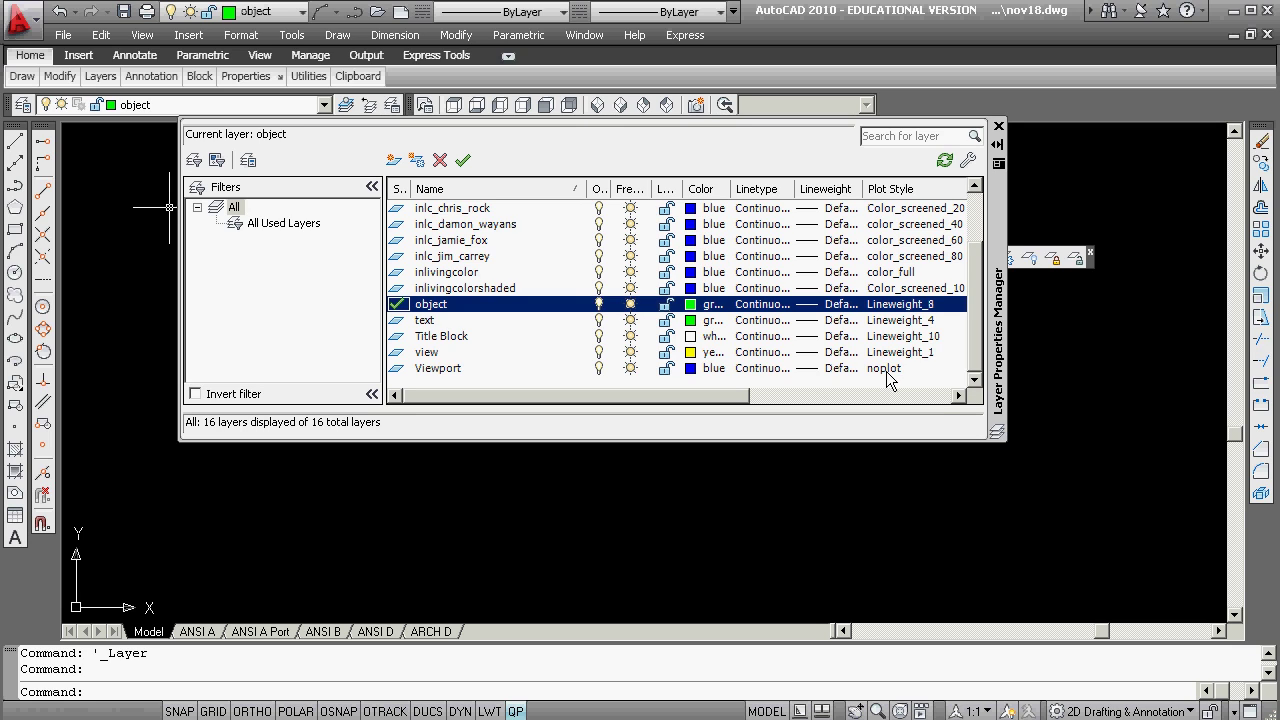
click(998, 127)
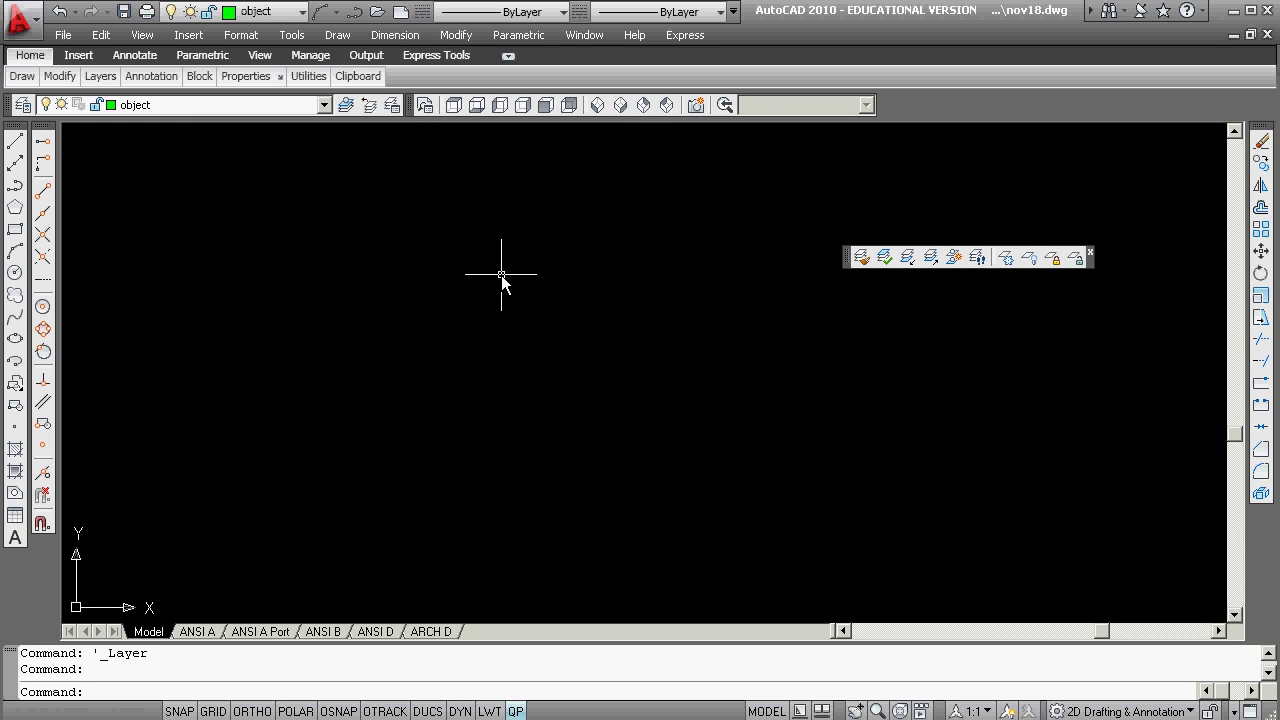
In Drawing Properties Summary, set Subject to 'Intro to Autocad' and enter the author's full name.
click(20, 20)
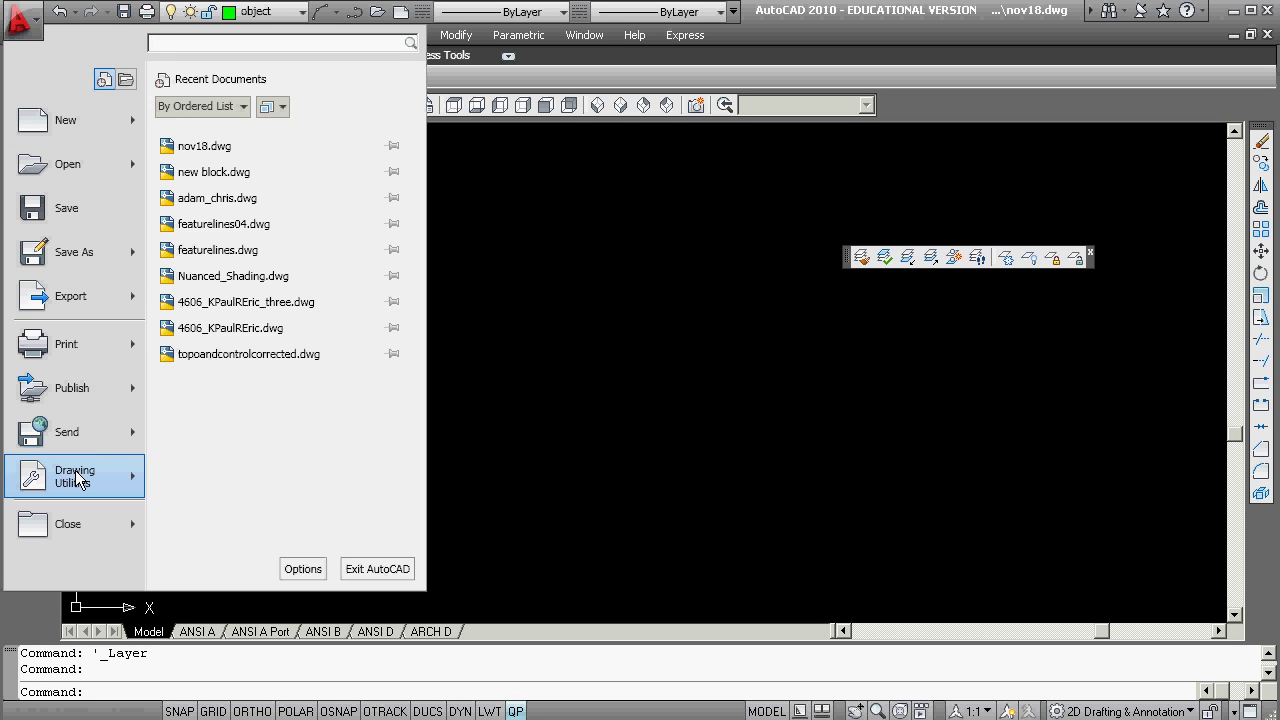
mouse_move(75, 477)
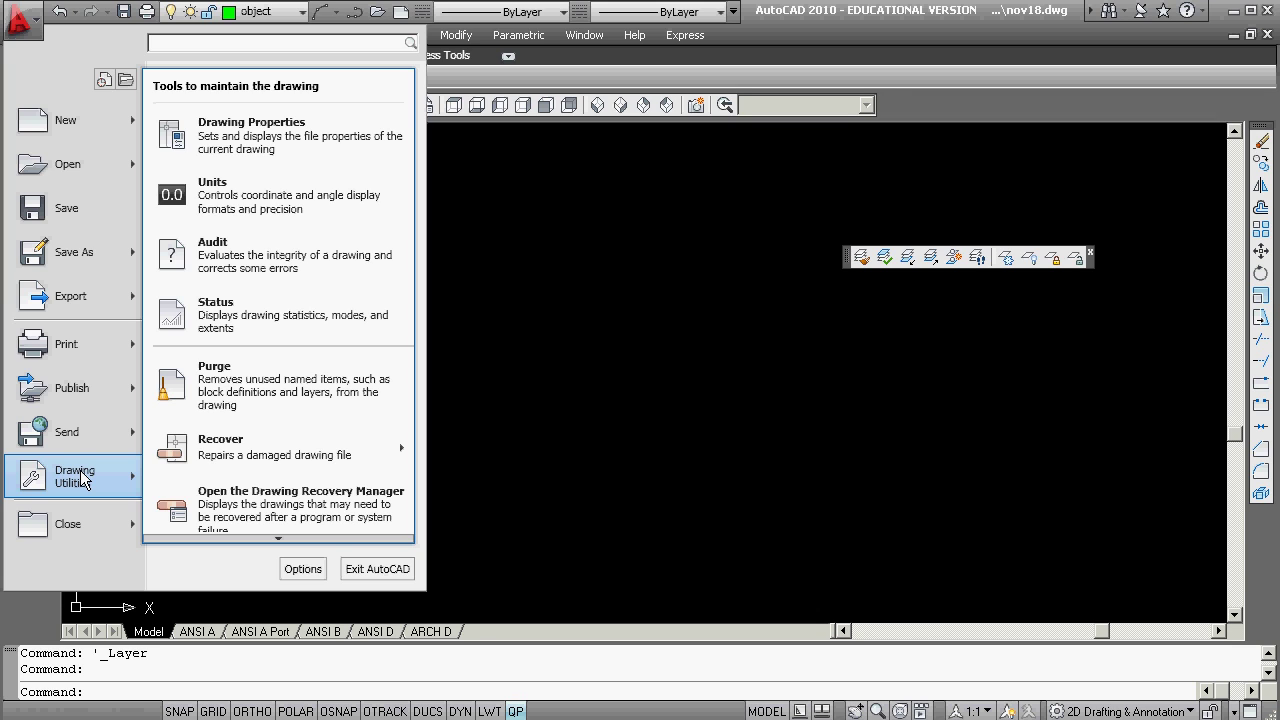
click(259, 137)
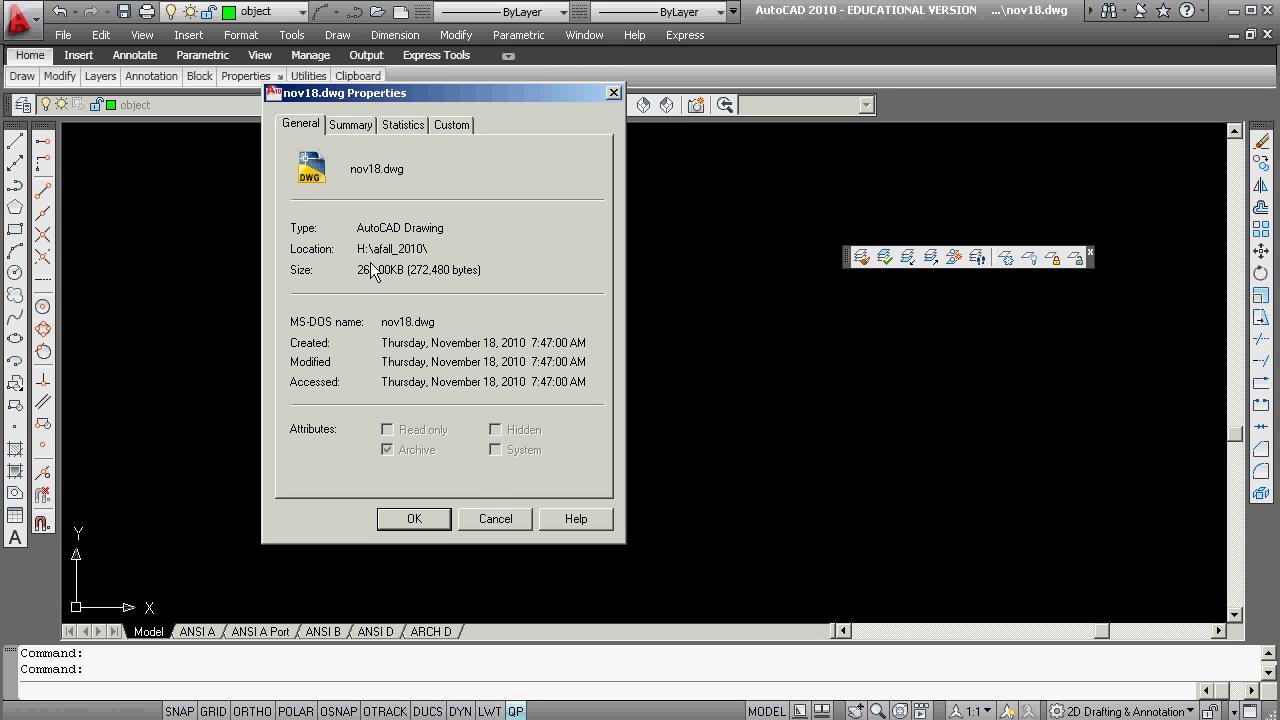
click(357, 124)
text(Nov17)
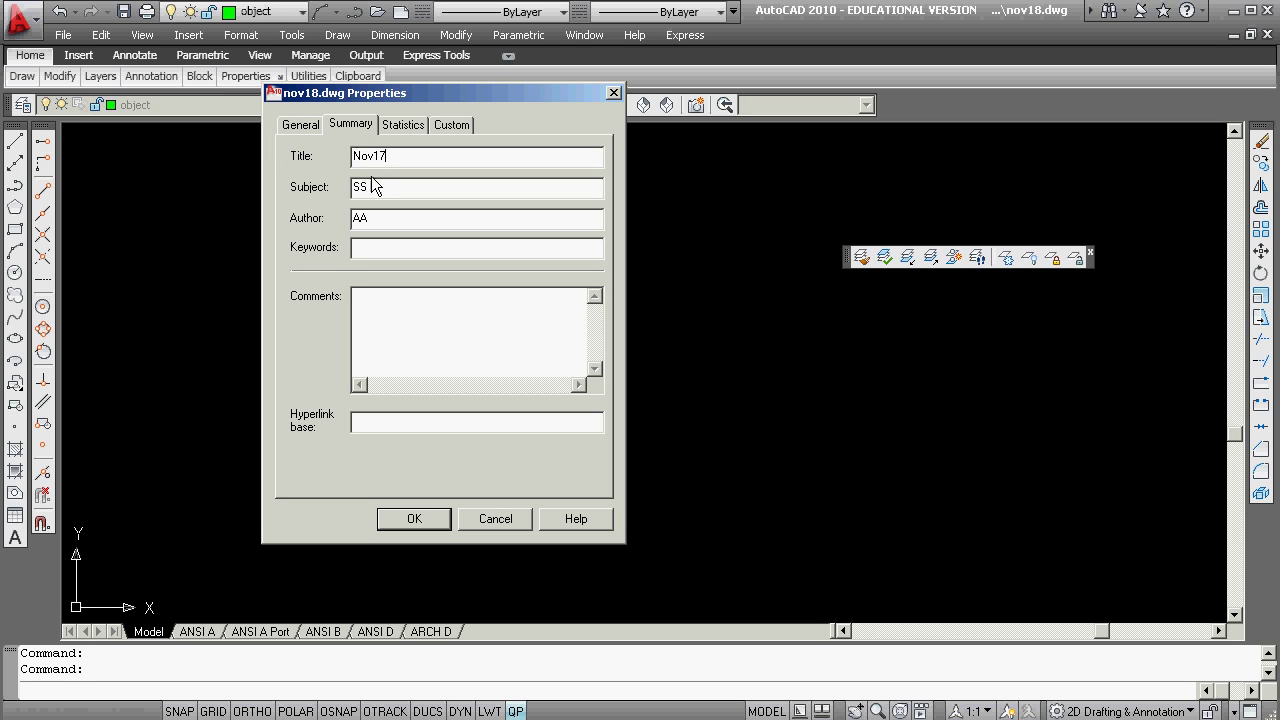
drag(378, 189, 351, 200)
text(Autoca)
key(Tab)
key(BackSpace)
key(BackSpace)
key(BackSpace)
key(BackSpace)
key(BackSpace)
text(Pta)
click(393, 516)
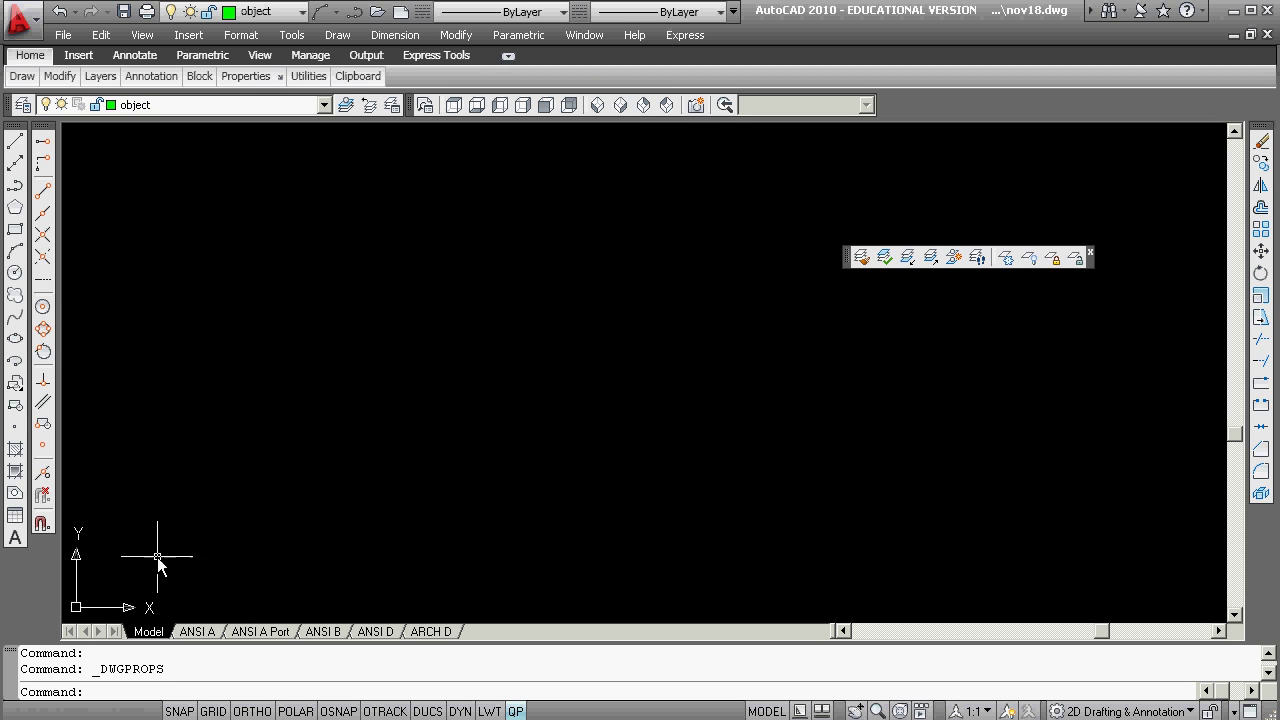
Browse the ANSI A, ANSI A Port, ANSI B and ANSI D layouts, ending on ANSI A.
click(205, 631)
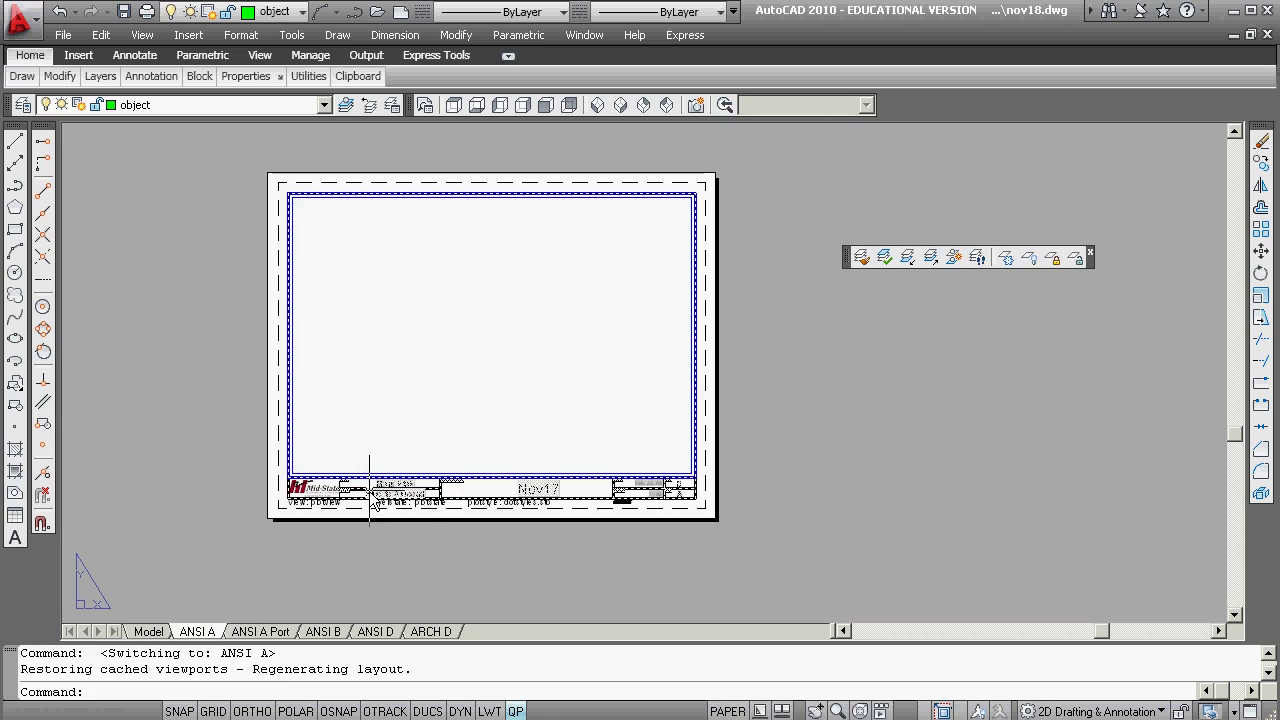
scroll(372, 503, up, 5)
scroll(360, 505, down, 3)
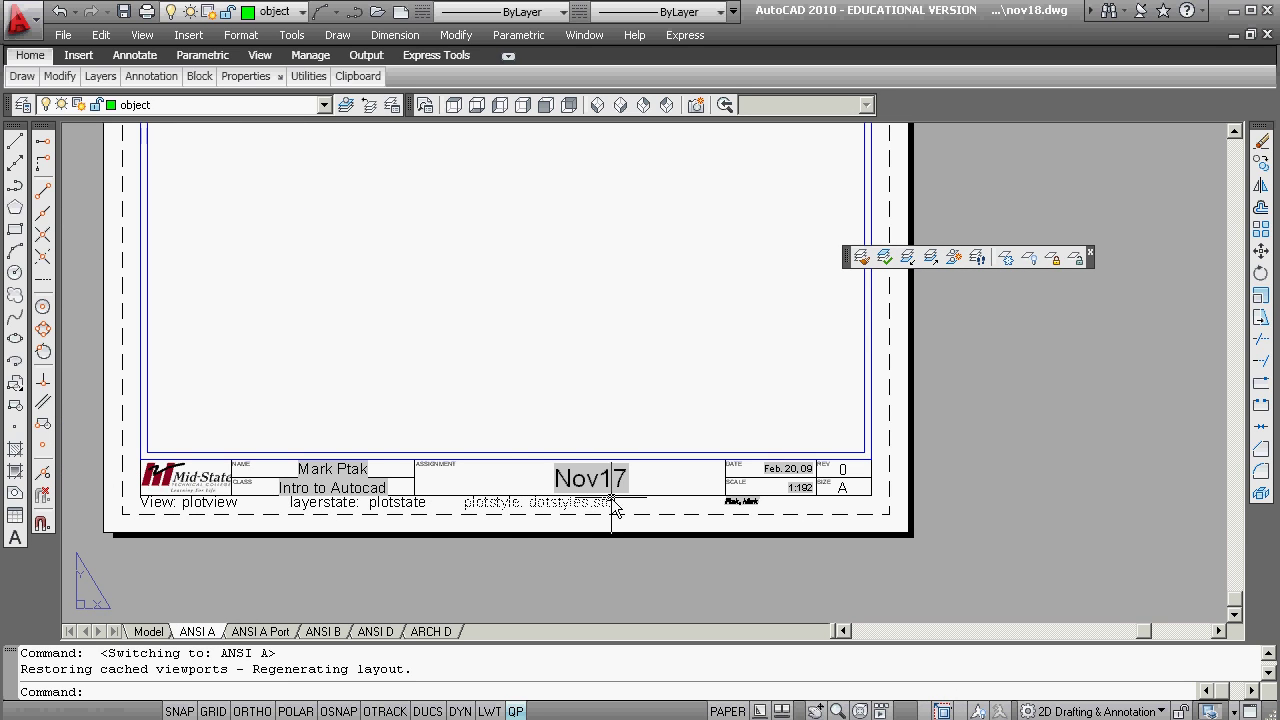
click(278, 632)
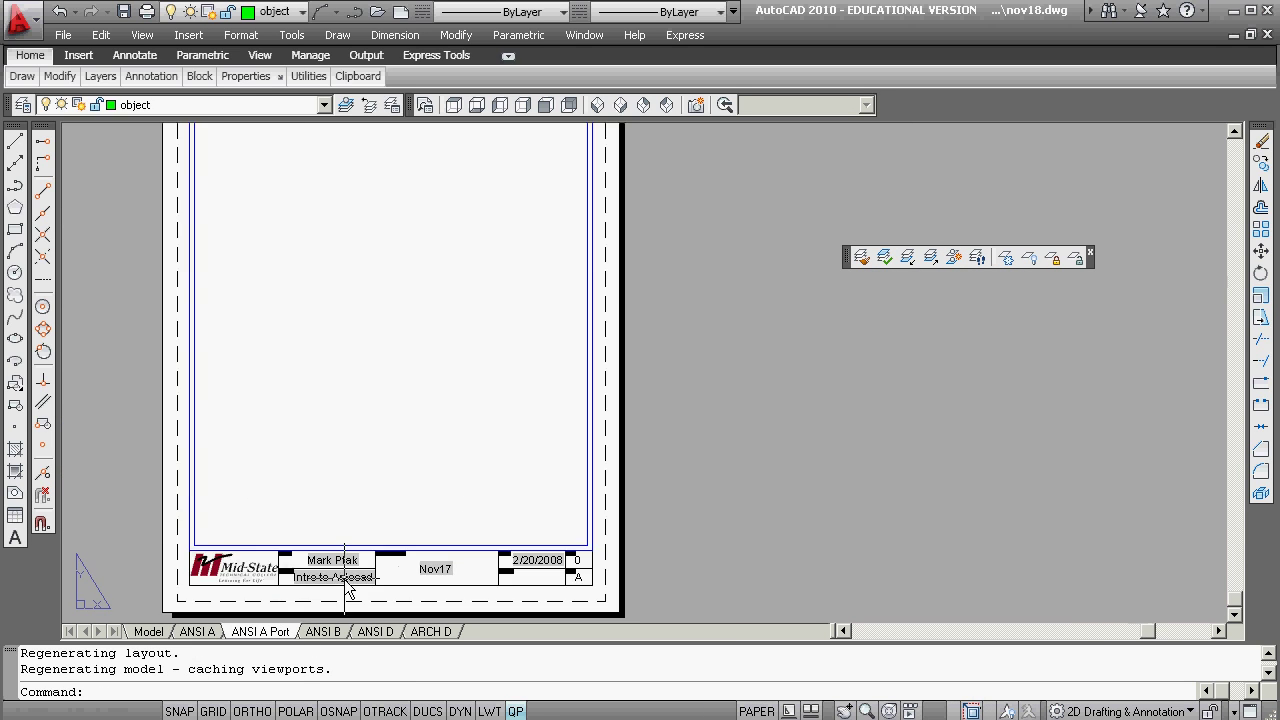
click(324, 632)
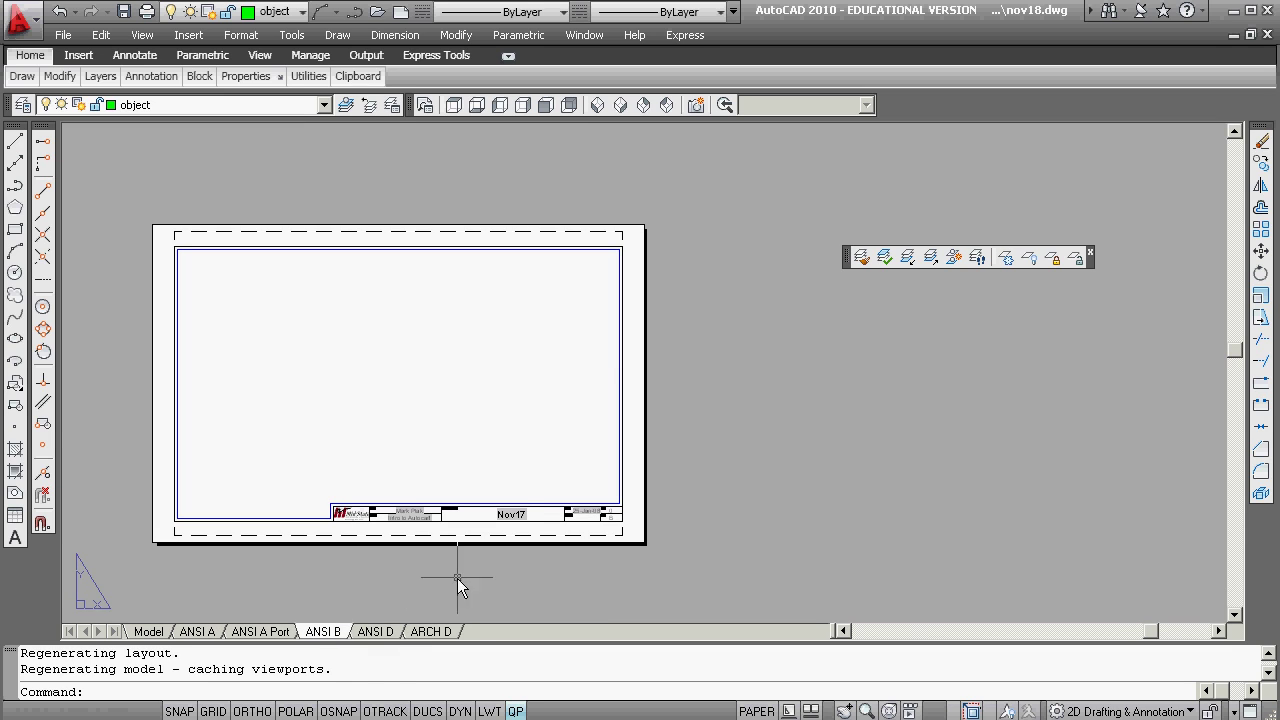
click(379, 633)
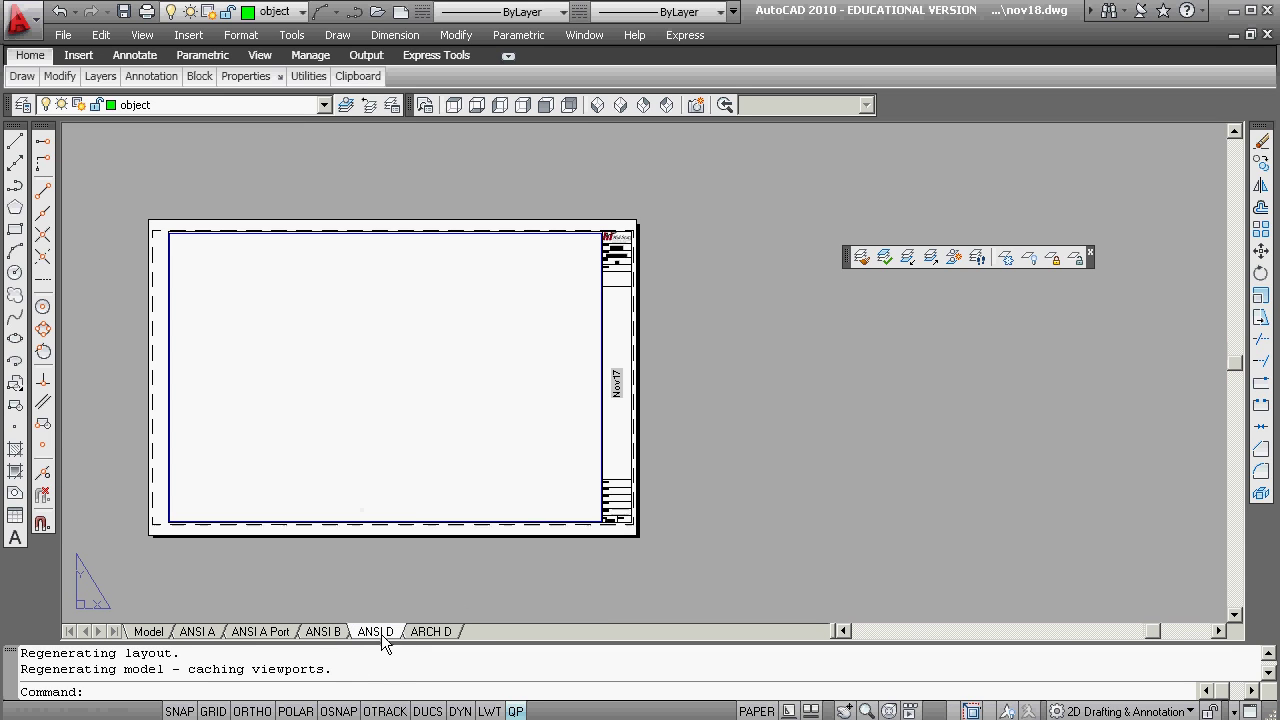
click(198, 632)
Erase the title block's date and 1:192 scale text, then return to Model space.
click(775, 471)
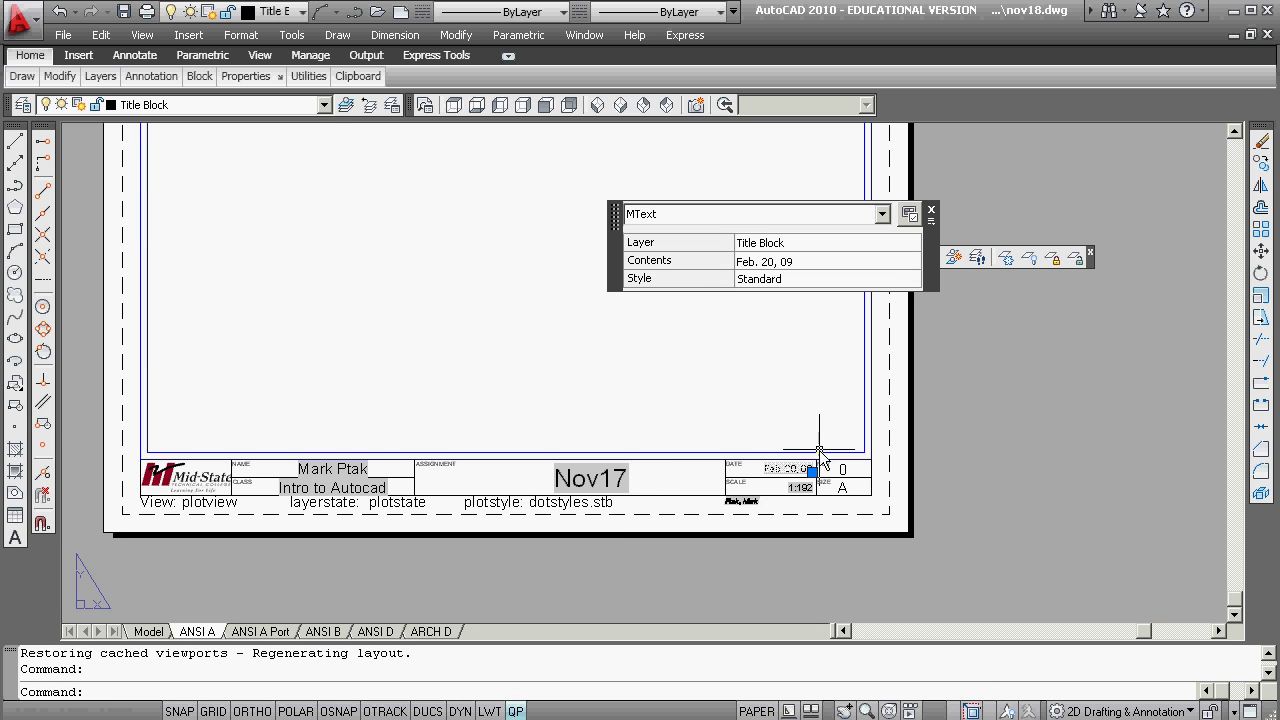
text(e)
key(Return)
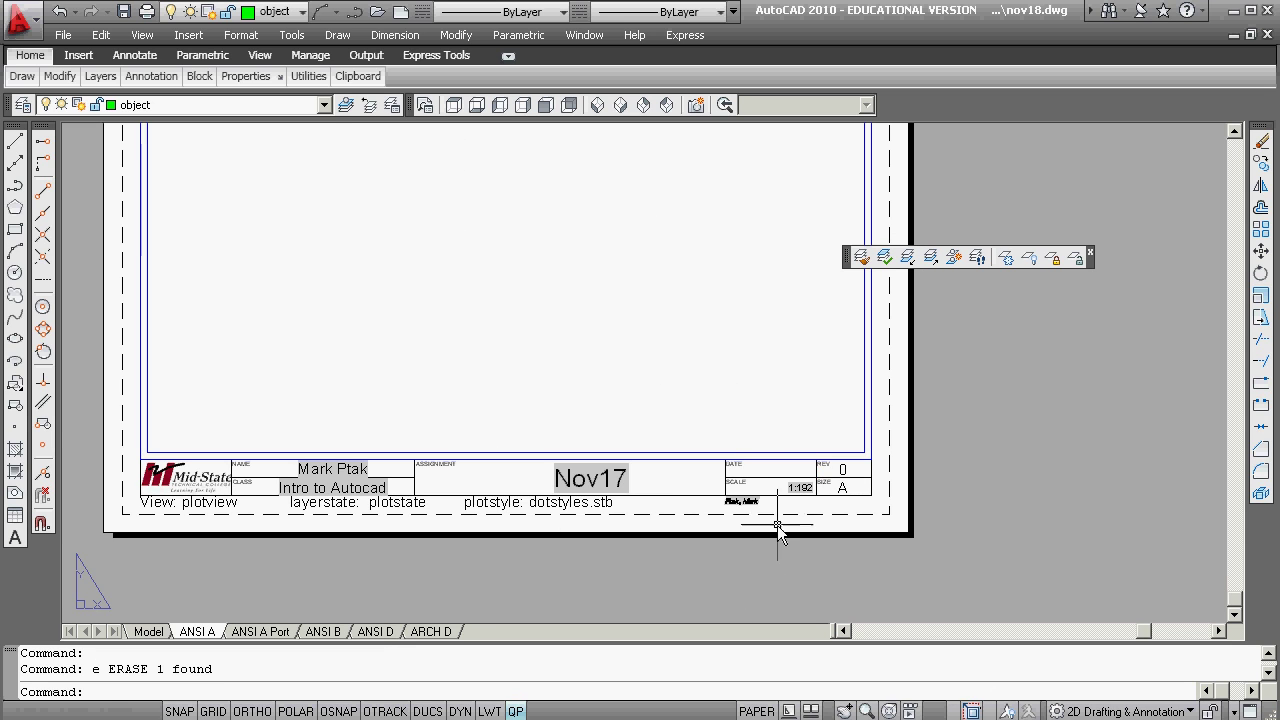
click(797, 488)
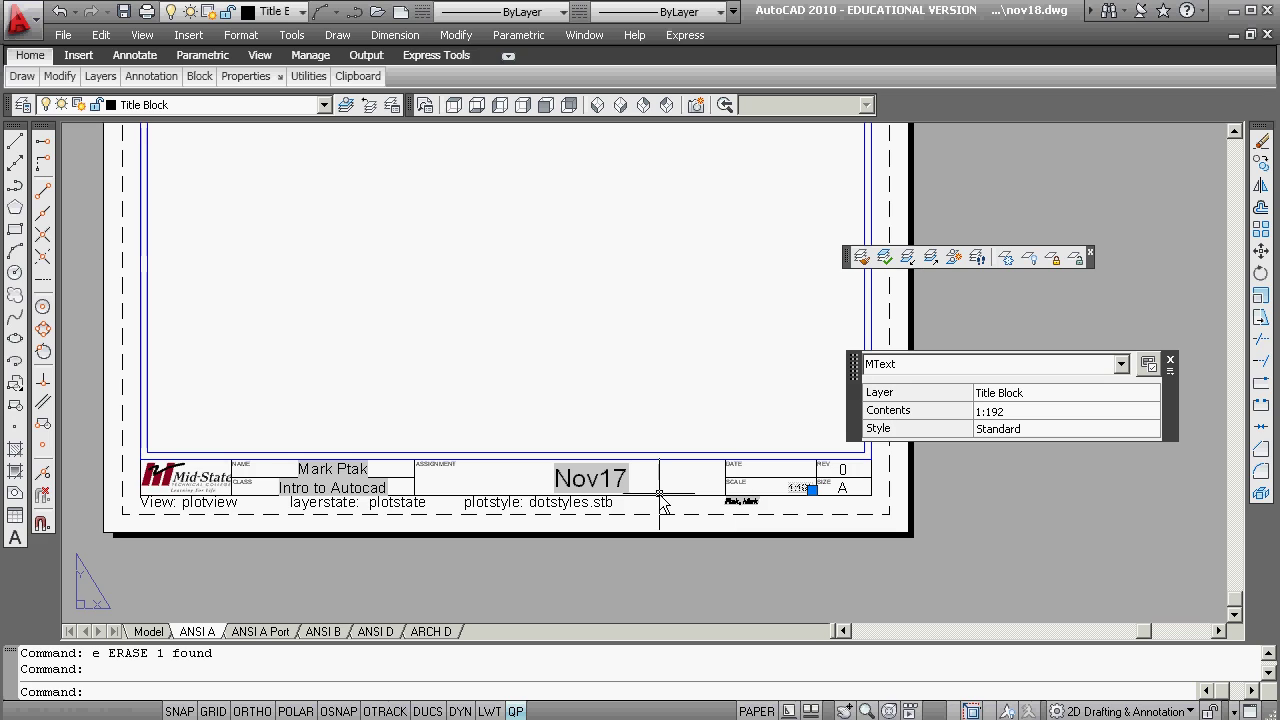
text(e)
key(Return)
scroll(443, 477, down, 4)
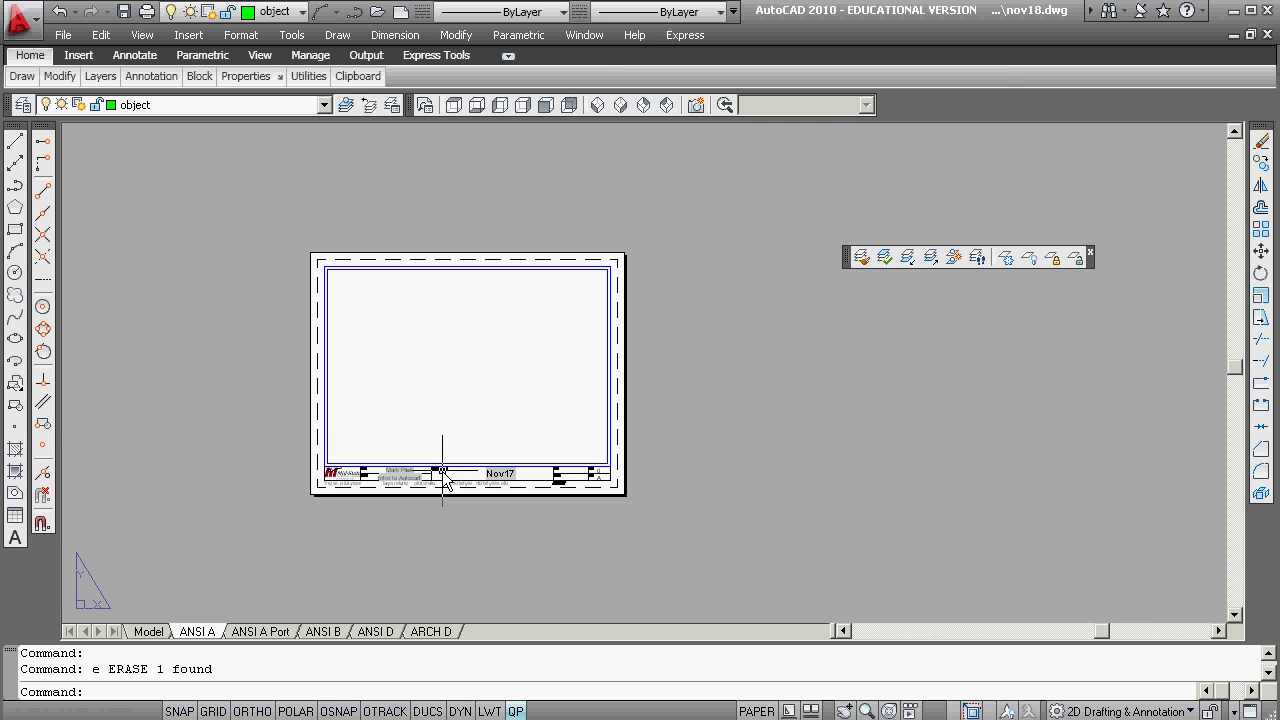
click(148, 632)
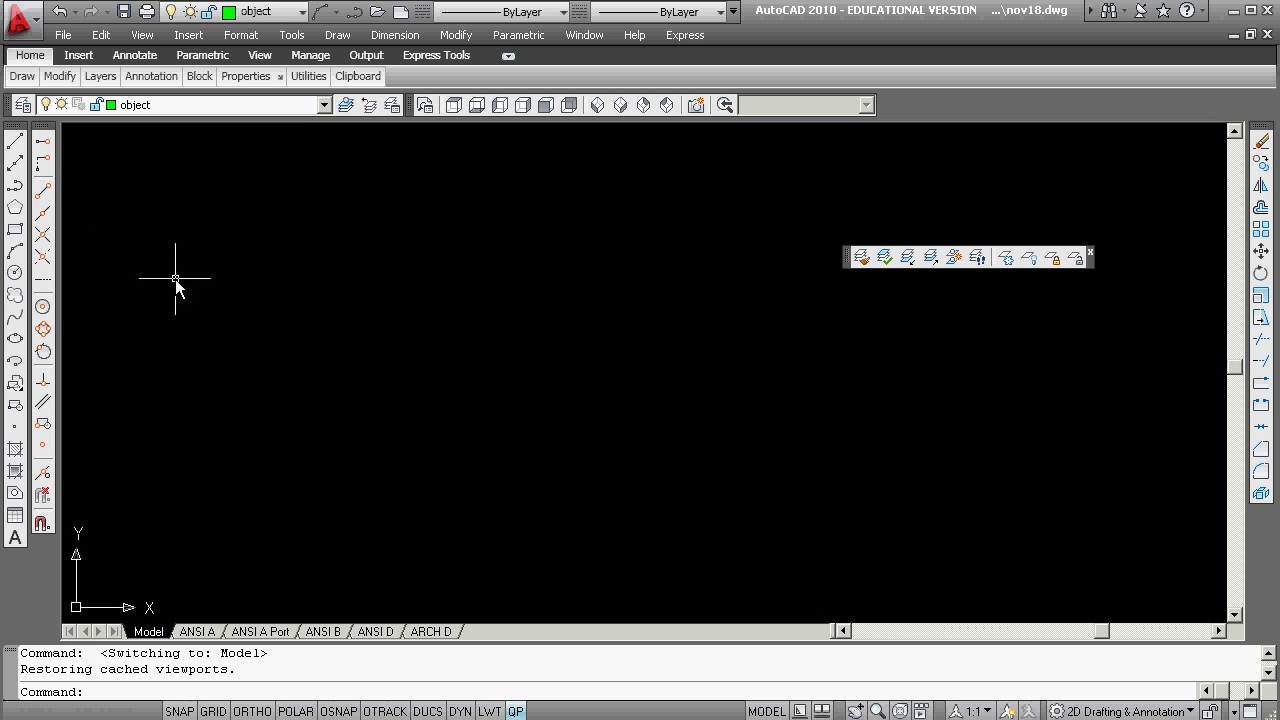
Make view the current layer and draw a 1 by 1 square.
click(326, 106)
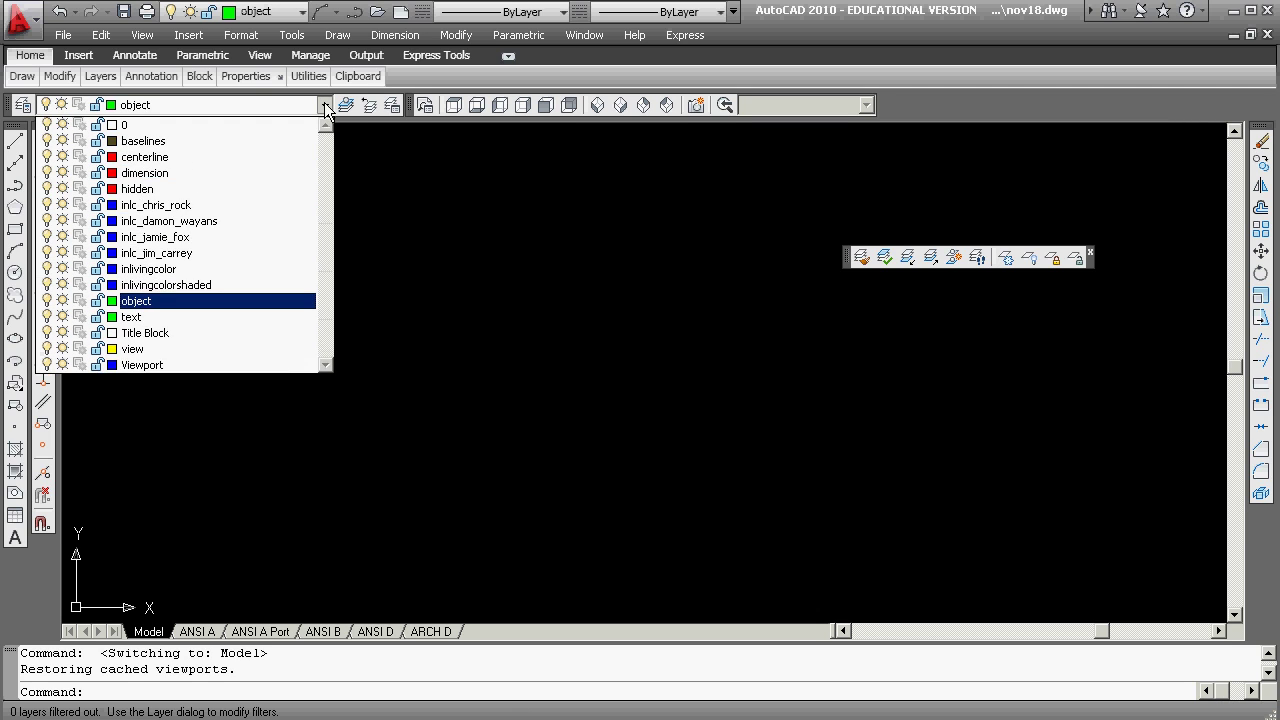
click(143, 350)
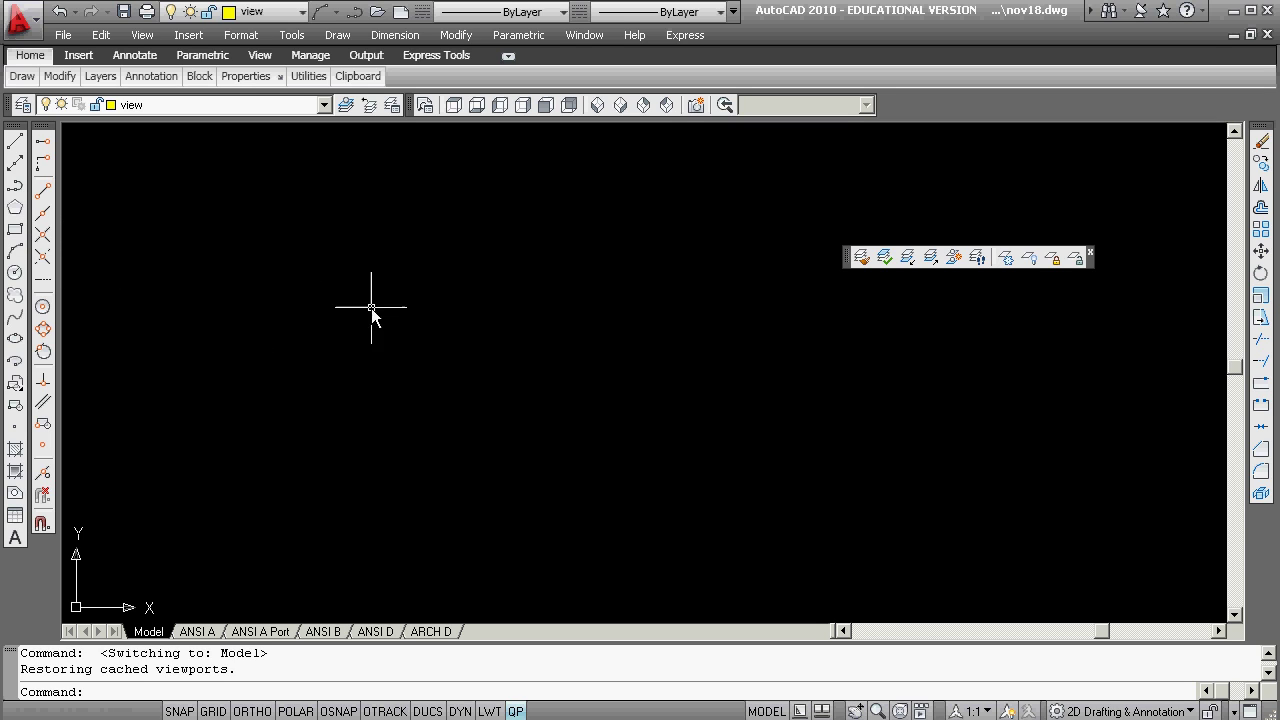
key(Escape)
click(271, 405)
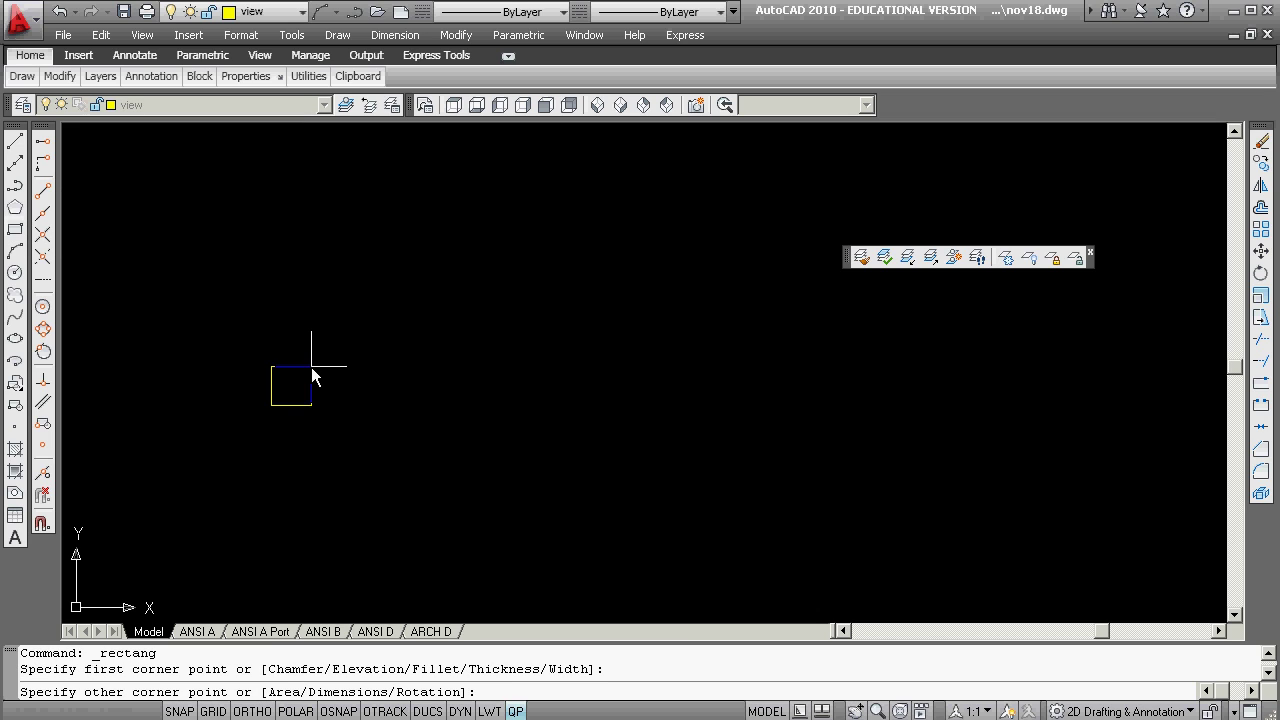
text(,1)
key(Return)
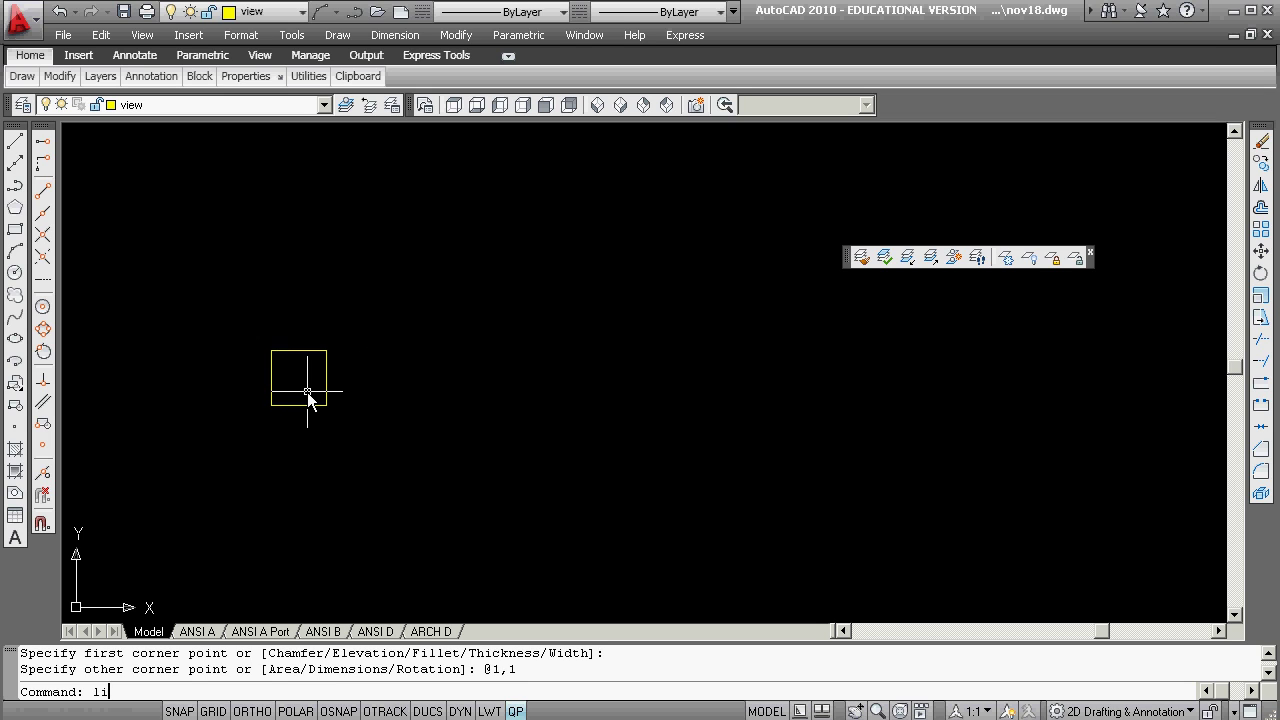
Draw a vertical line from the square's top edge midpoint to its bottom edge midpoint.
text(ne)
key(Return)
text(mid)
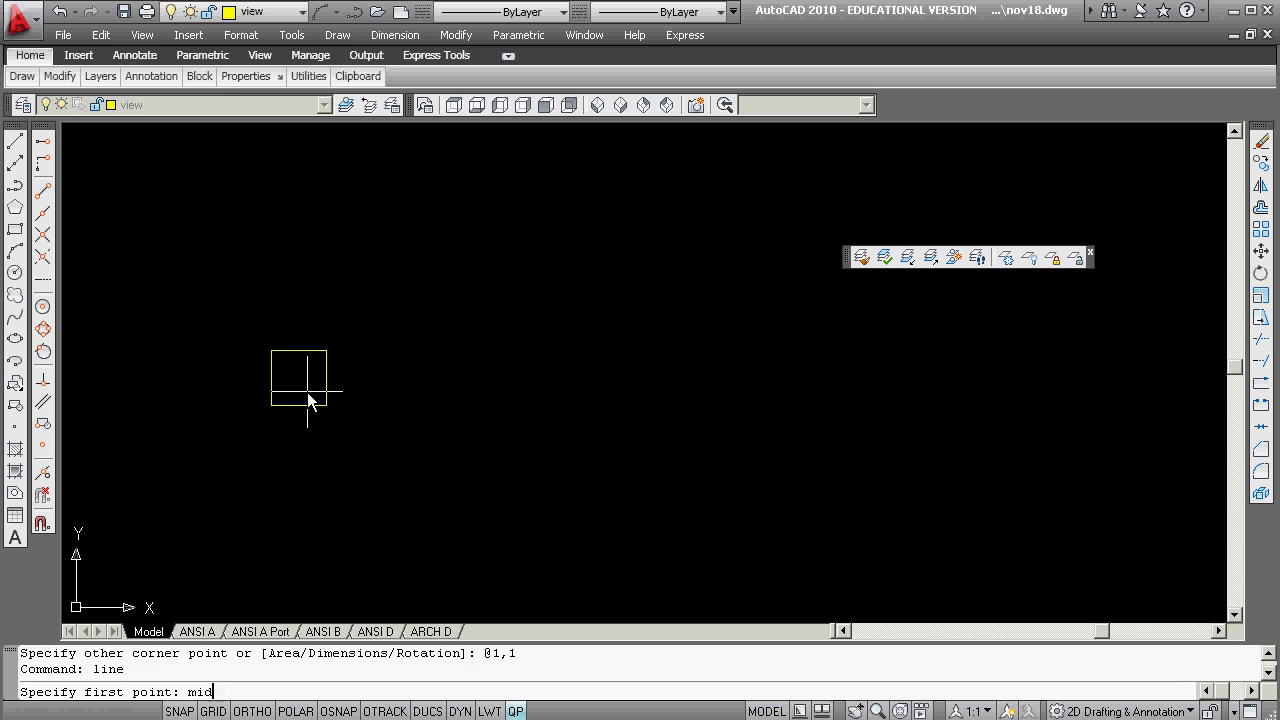
key(Return)
click(304, 361)
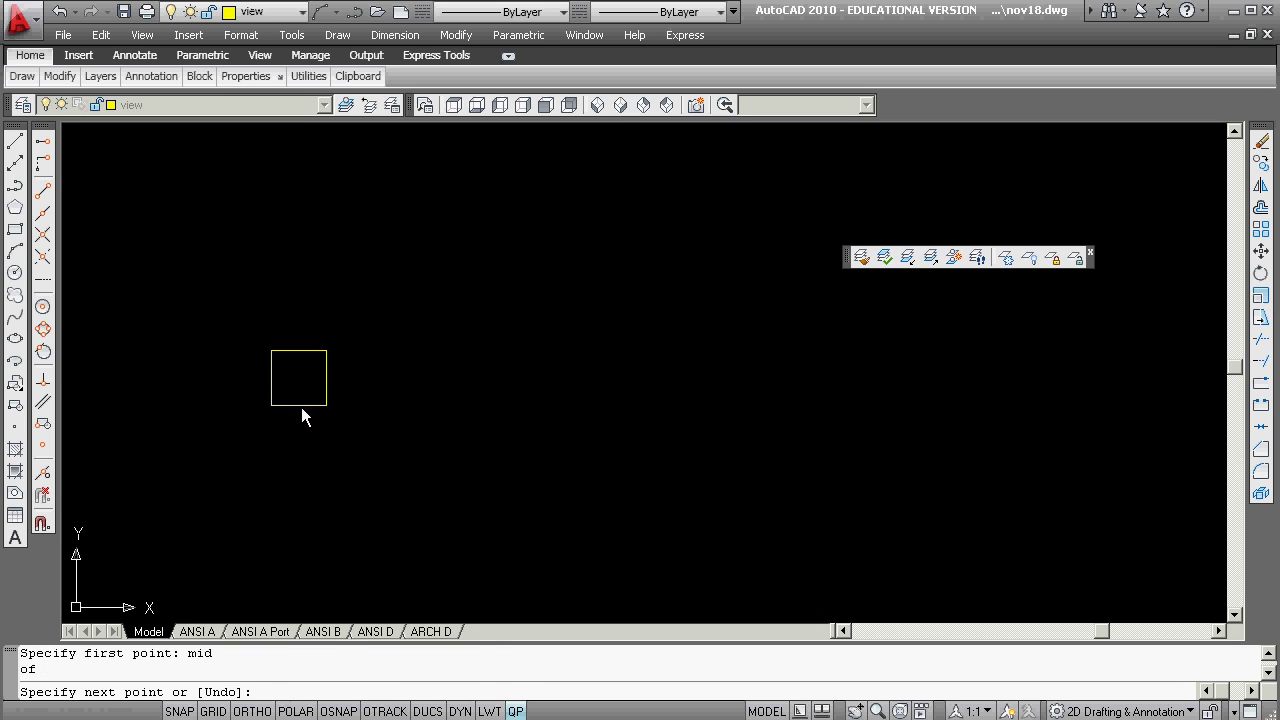
shift+right_click(303, 408)
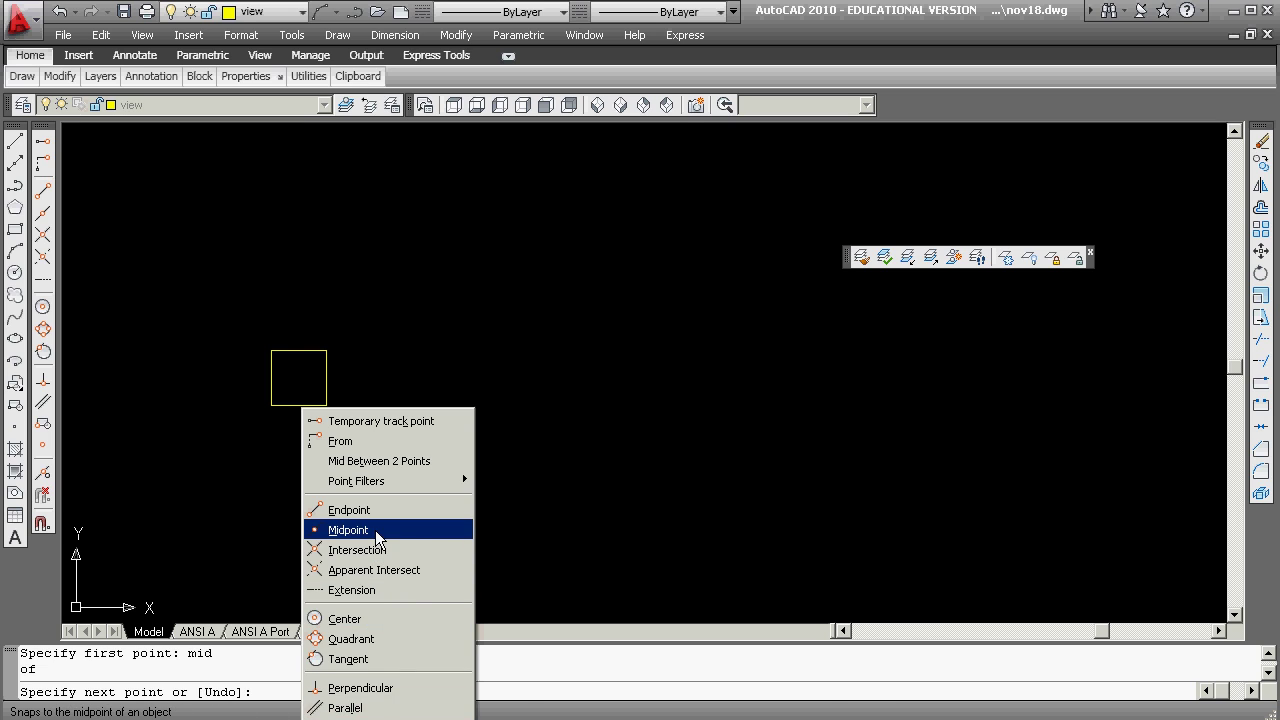
click(368, 531)
click(296, 406)
key(Return)
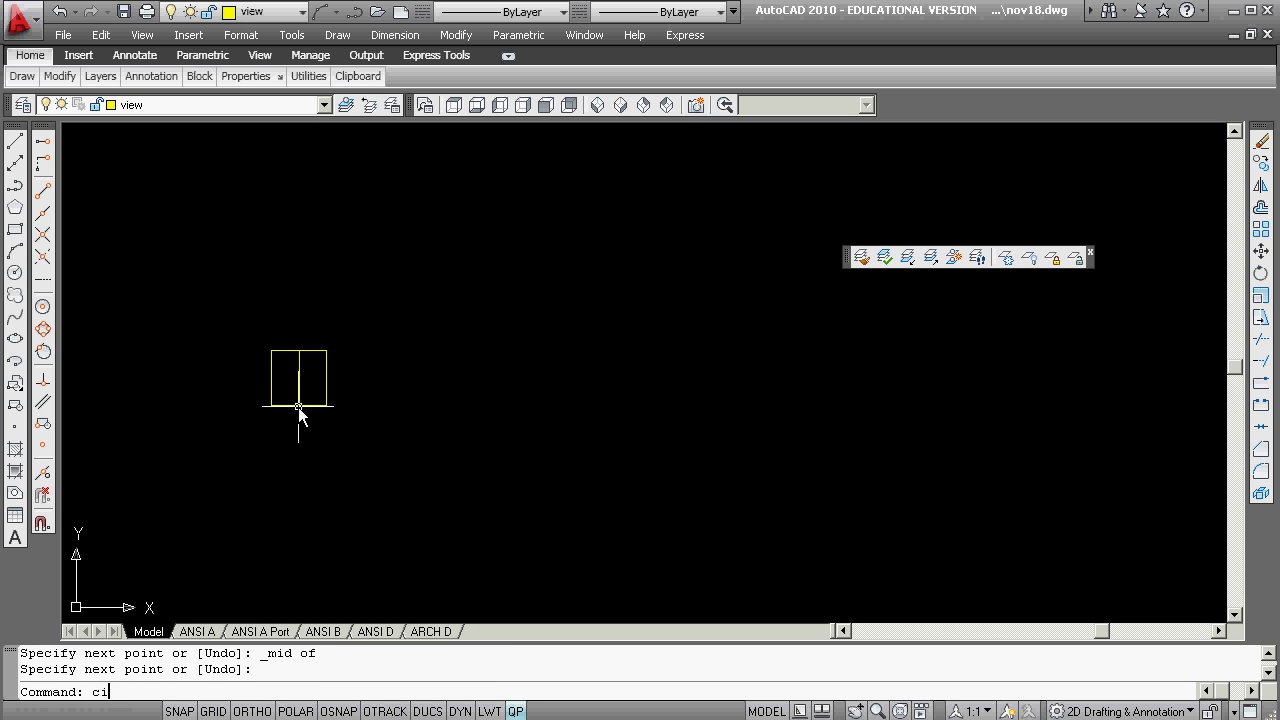
Draw a circle centred where the middle line meets the bottom, reaching the square's top-right corner.
text(rcl)
key(Return)
text(cir)
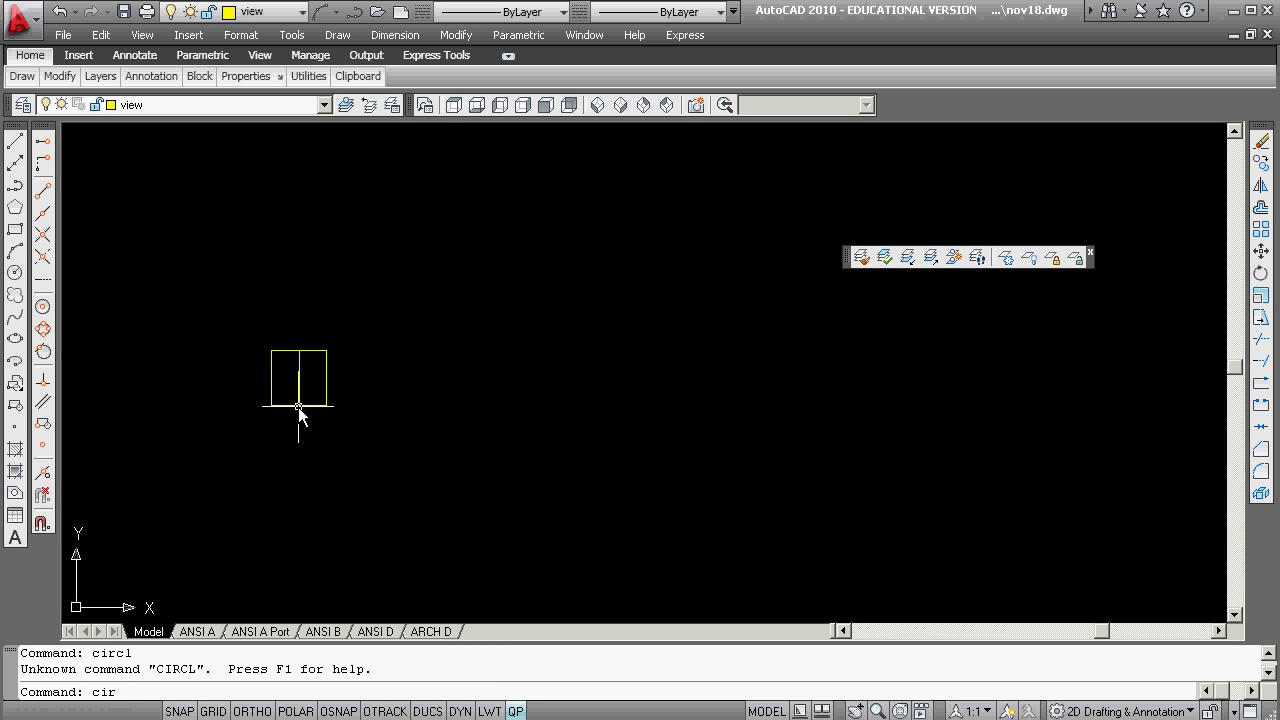
text(cle)
key(Return)
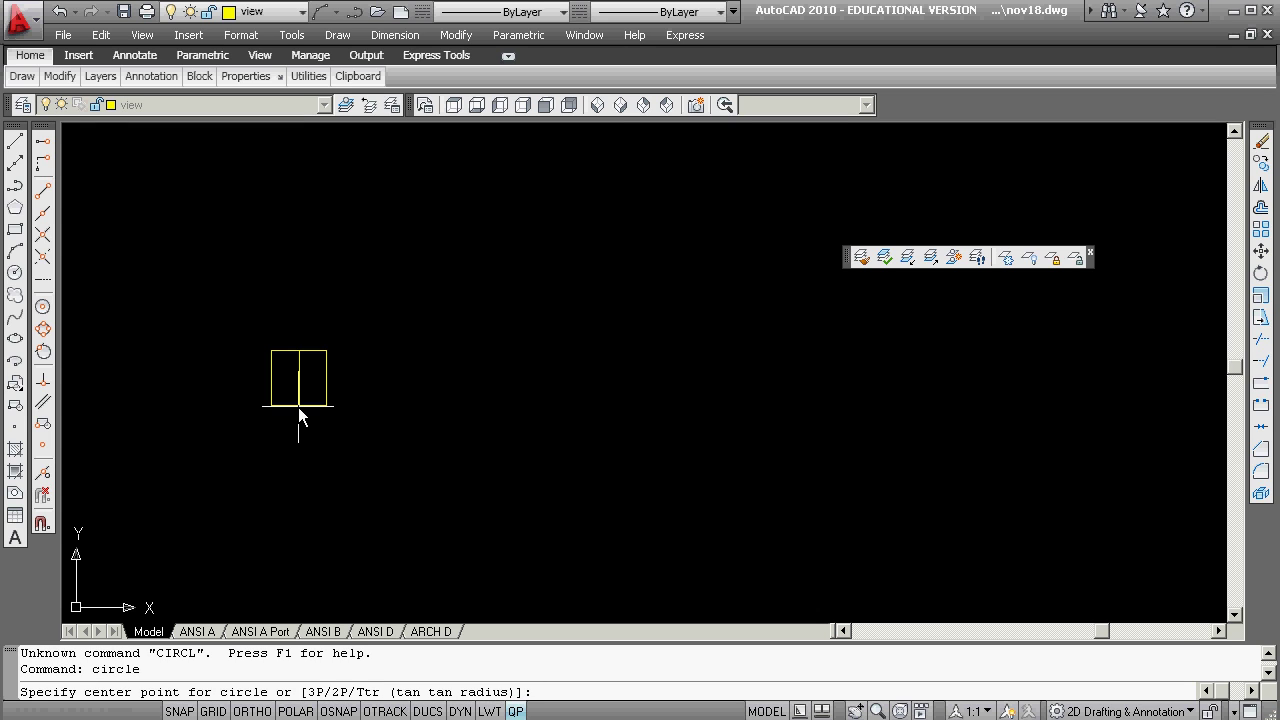
text(nt)
key(Return)
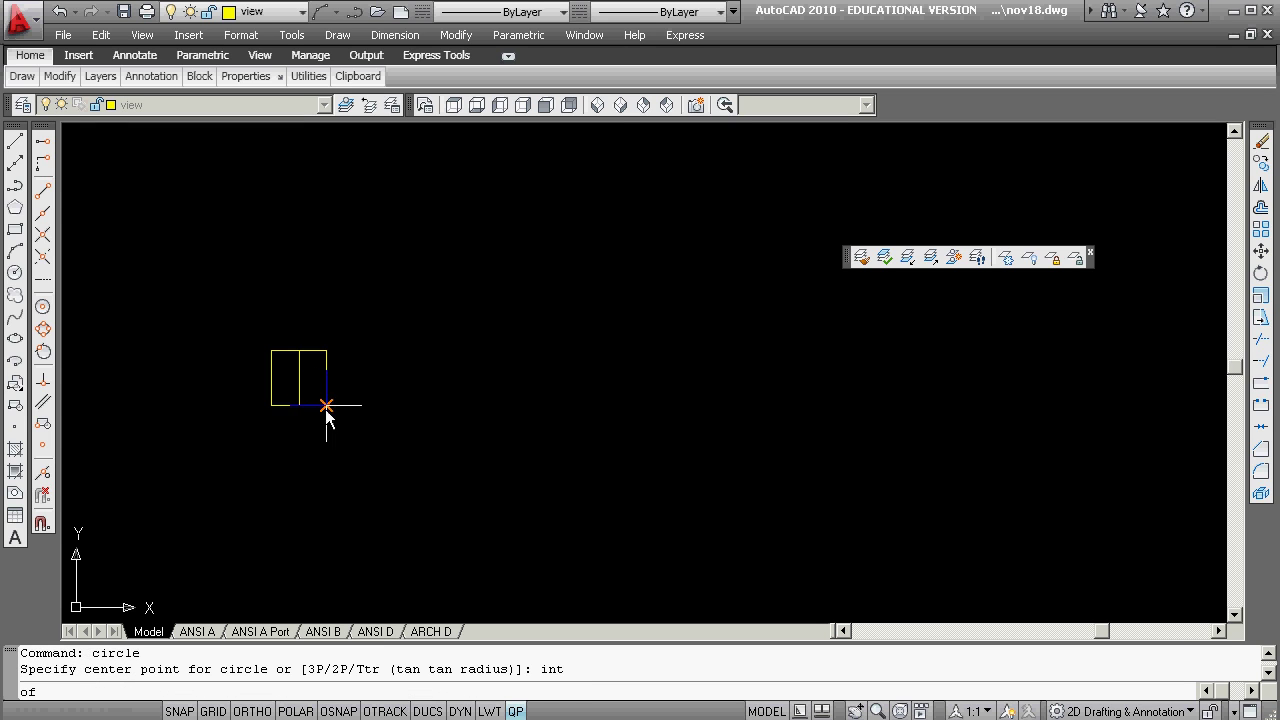
click(303, 406)
shift+right_click(345, 354)
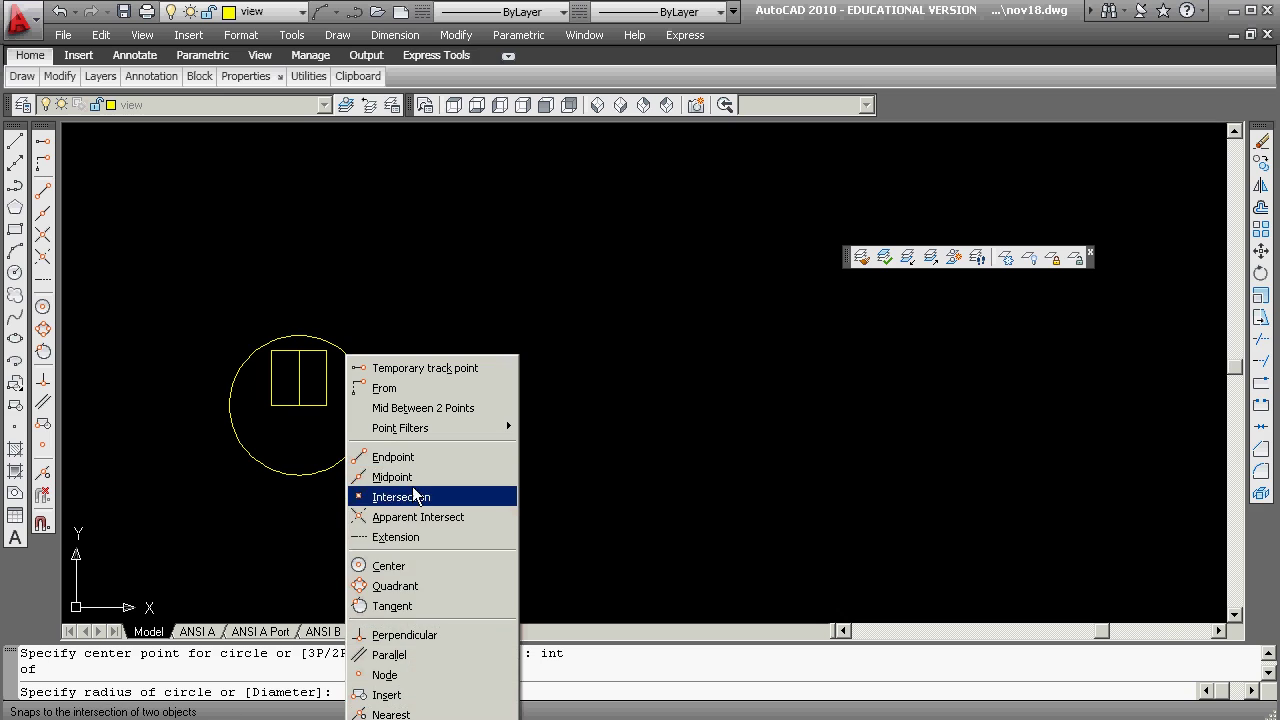
click(400, 494)
click(327, 350)
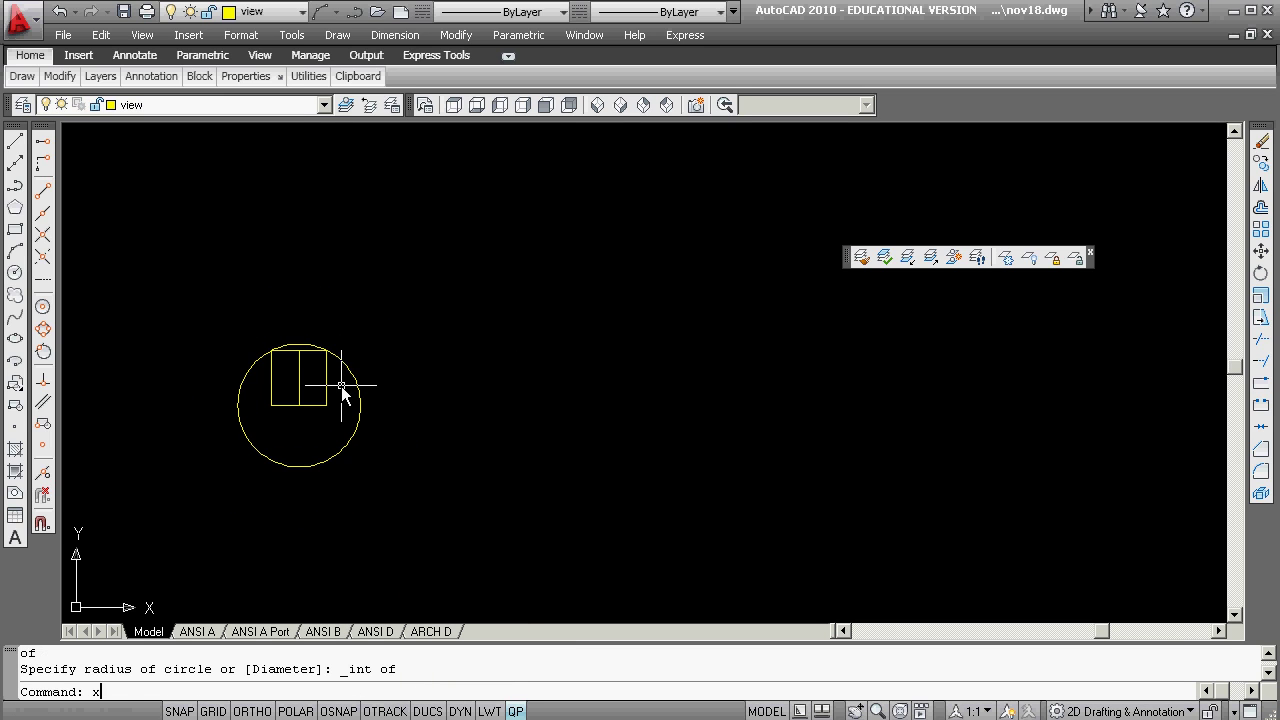
Explode the square into lines and extend its bottom edge to the circle.
key(Return)
click(327, 392)
key(Return)
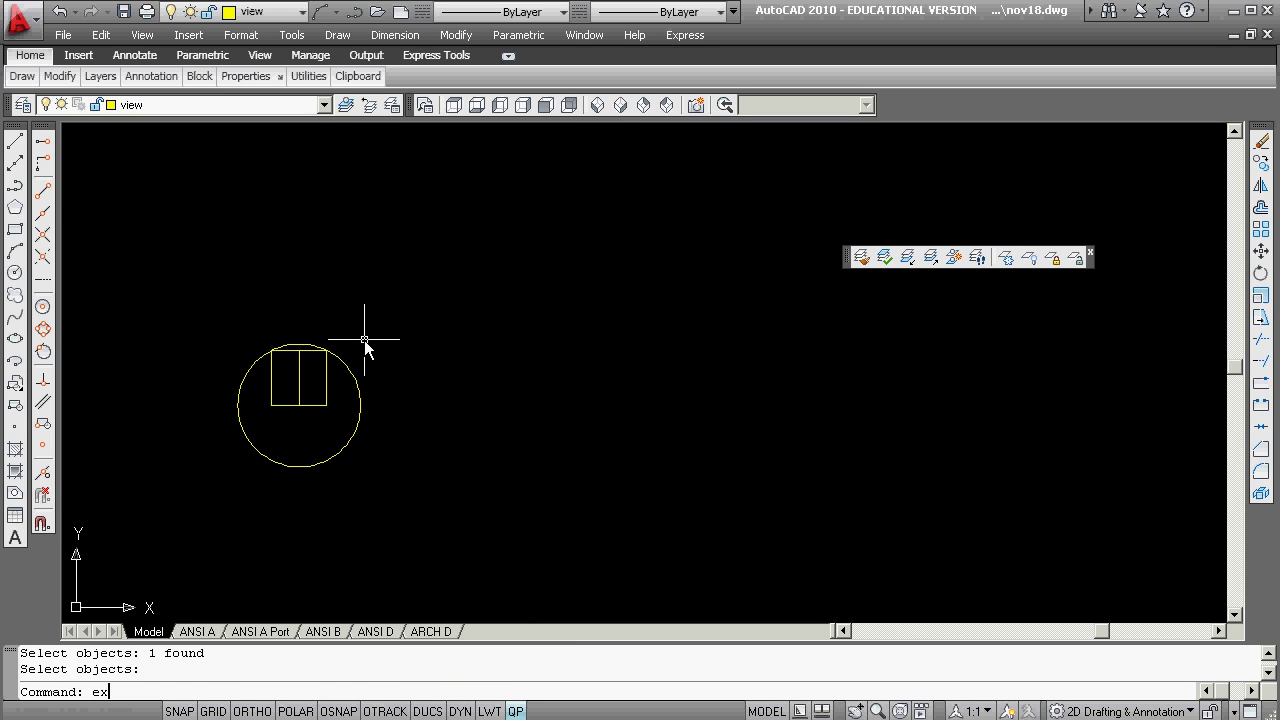
key(Return)
key(Return)
click(310, 405)
key(Return)
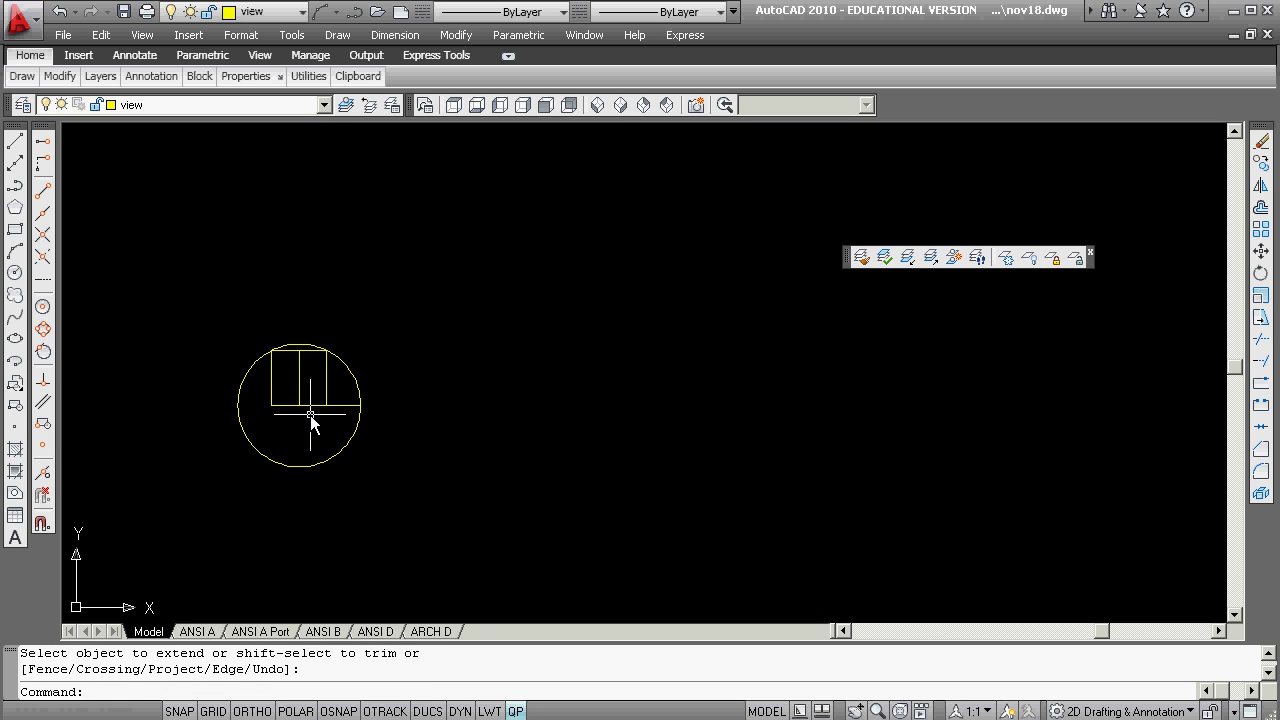
Erase the circle and the square's right part with a crossing window.
text(e)
key(Return)
text(c)
key(Escape)
key(Escape)
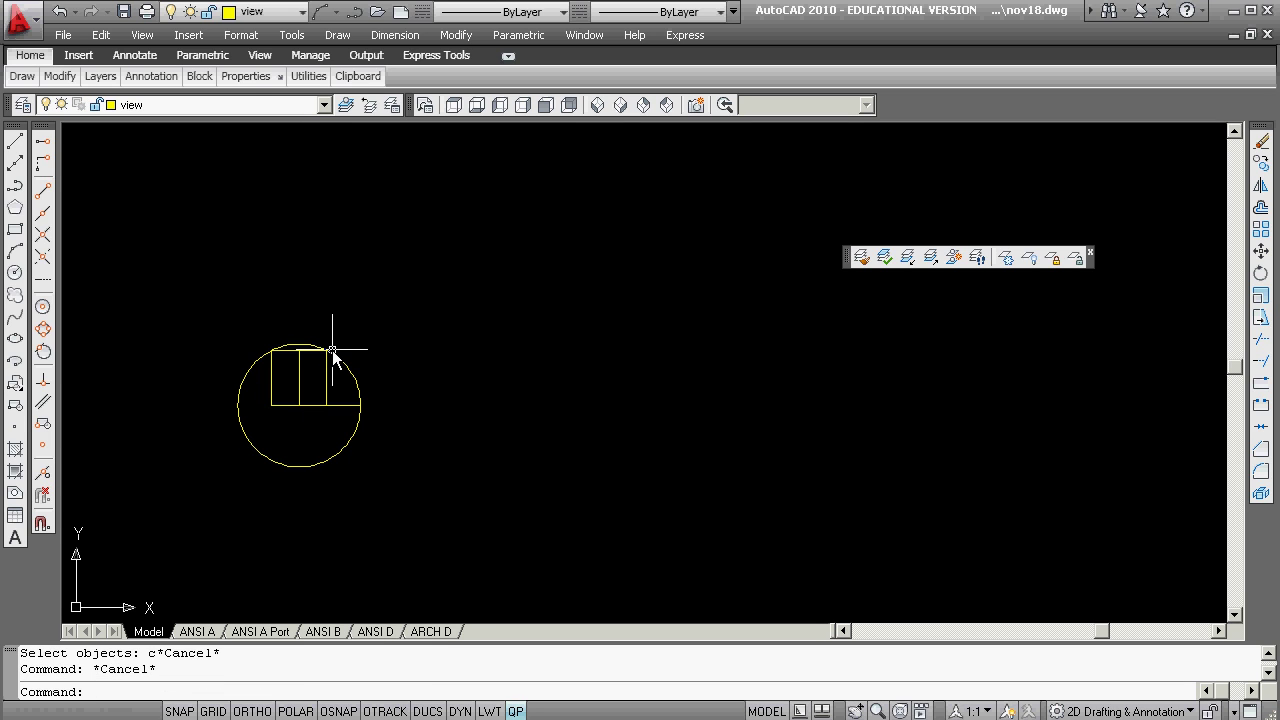
text(e)
key(Return)
key(c)
key(Return)
click(342, 320)
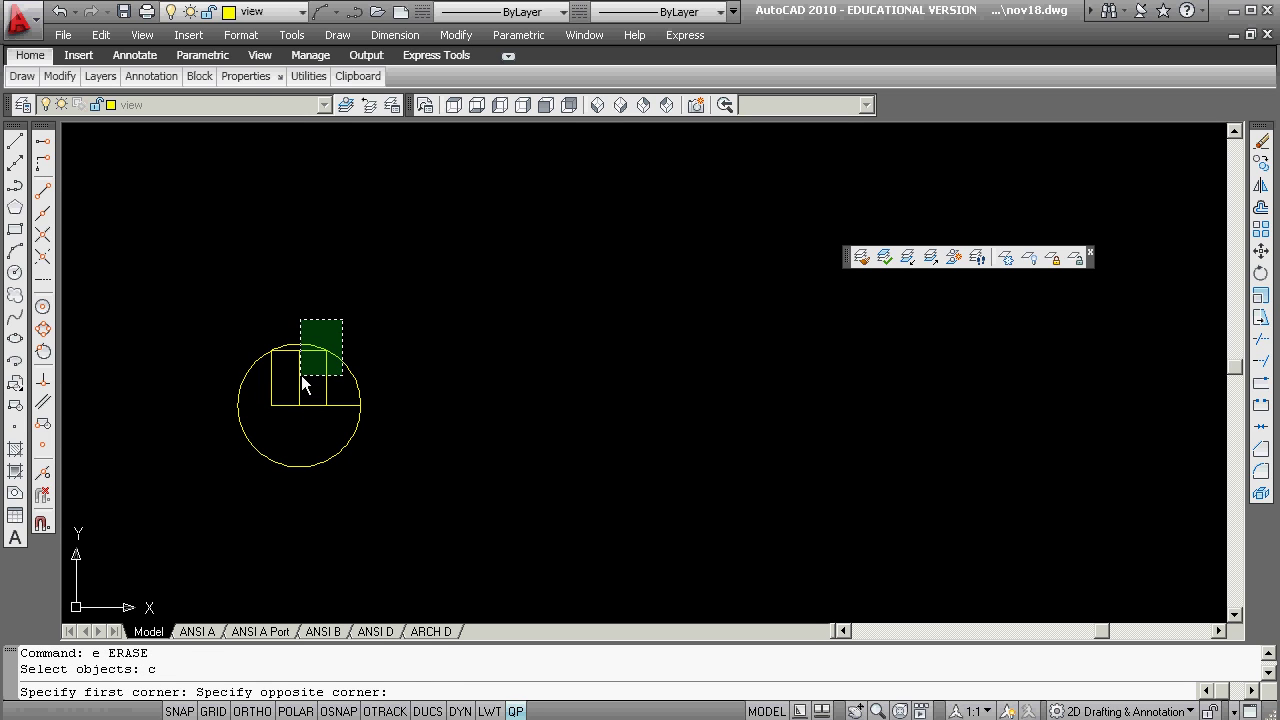
click(301, 376)
key(Return)
Erase the short leftover vertical line.
text(e)
key(Return)
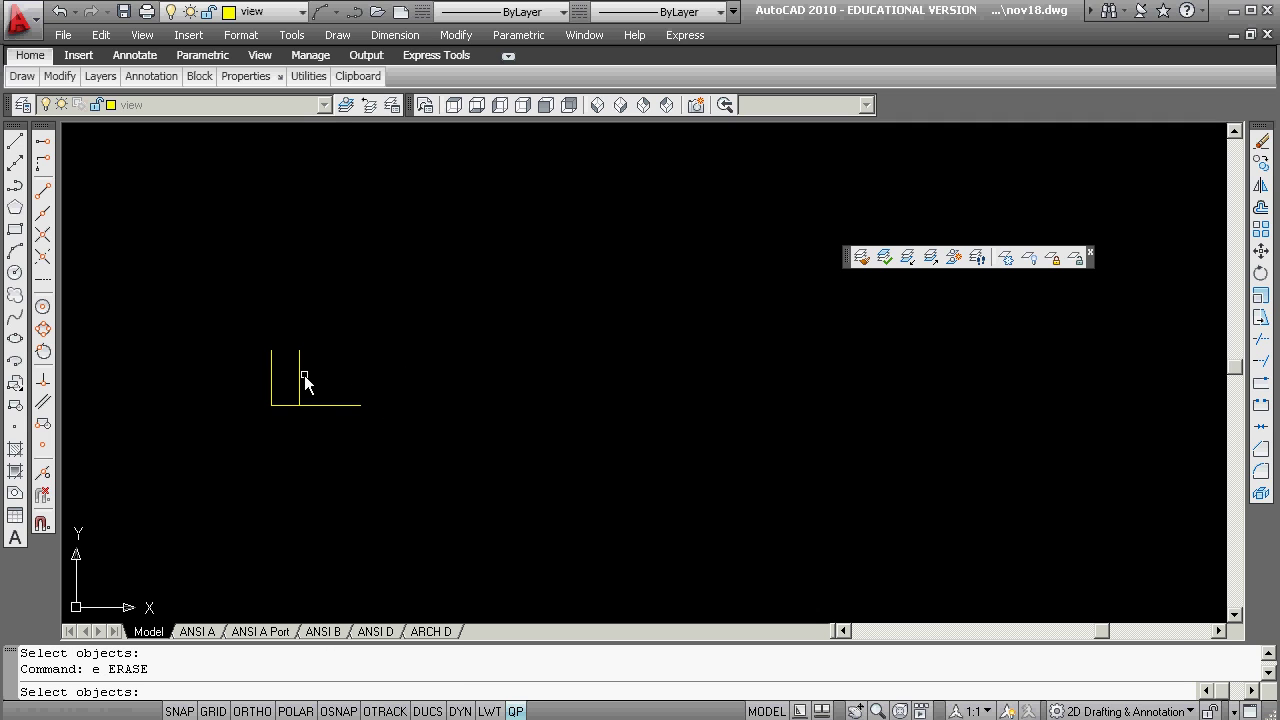
click(301, 365)
key(Return)
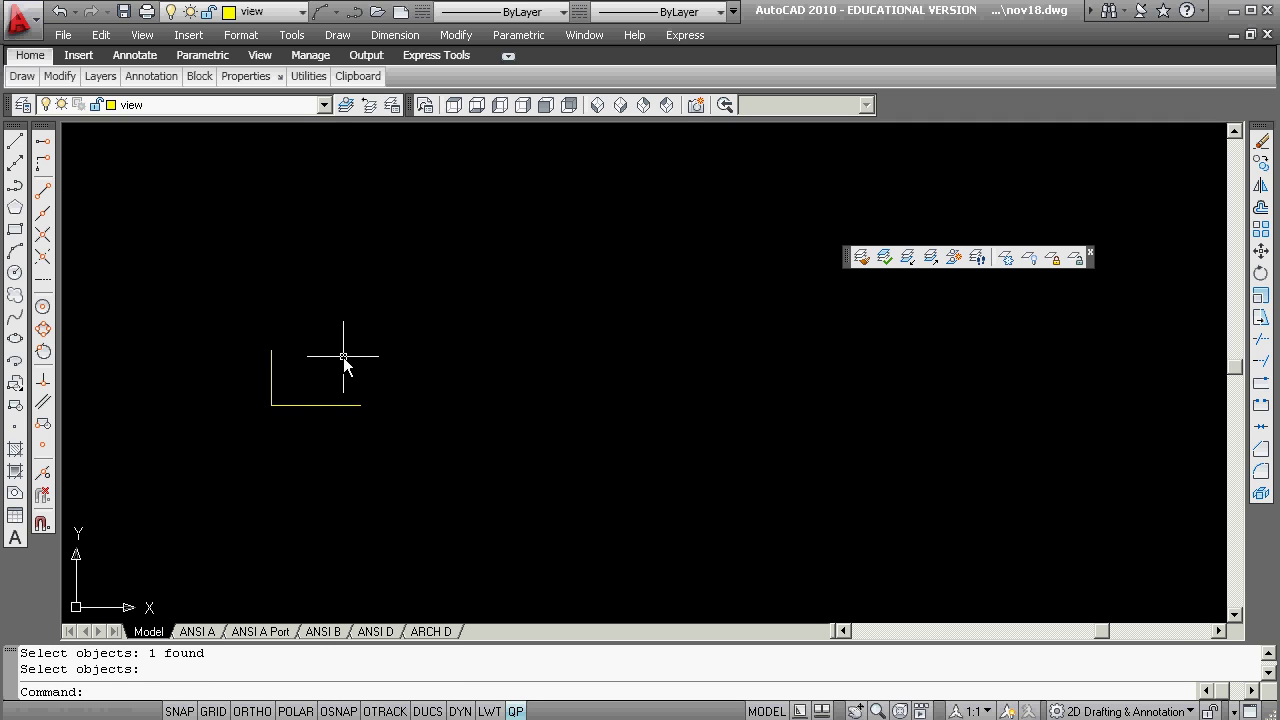
Offset the left vertical line through the bottom line's right endpoint.
text(o)
key(Return)
text(t)
key(Return)
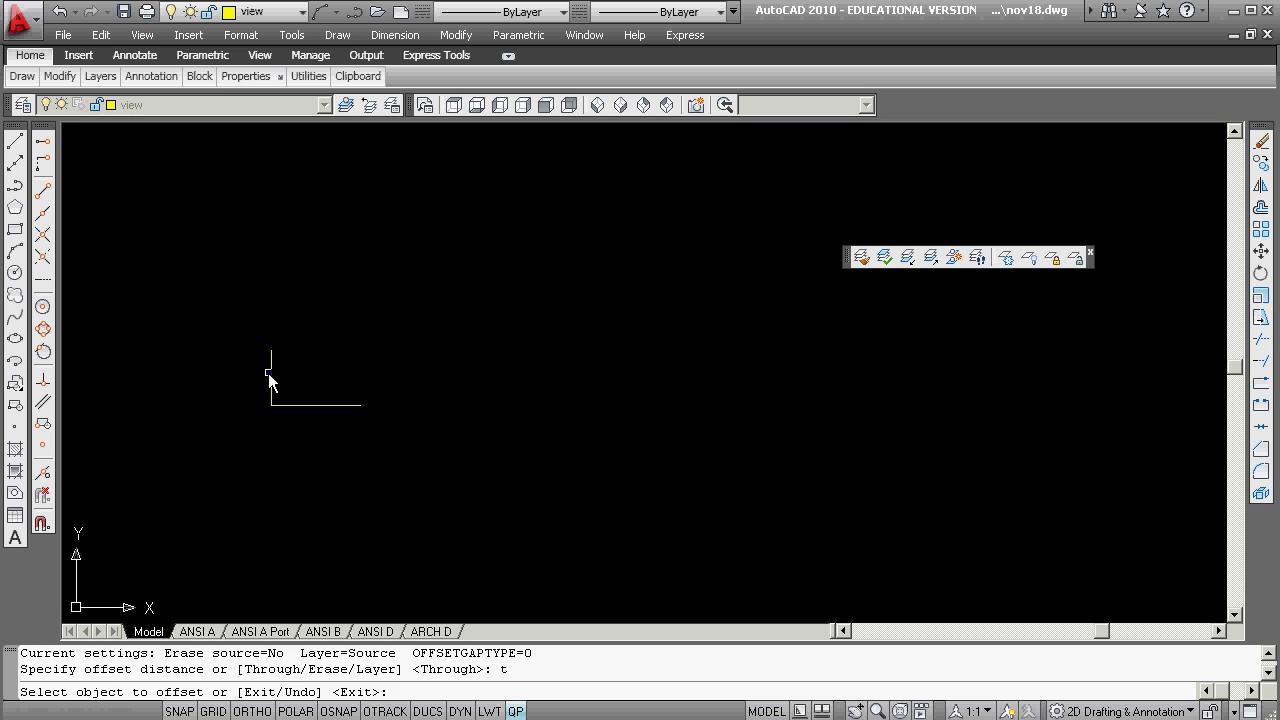
click(270, 375)
shift+right_click(356, 371)
click(420, 474)
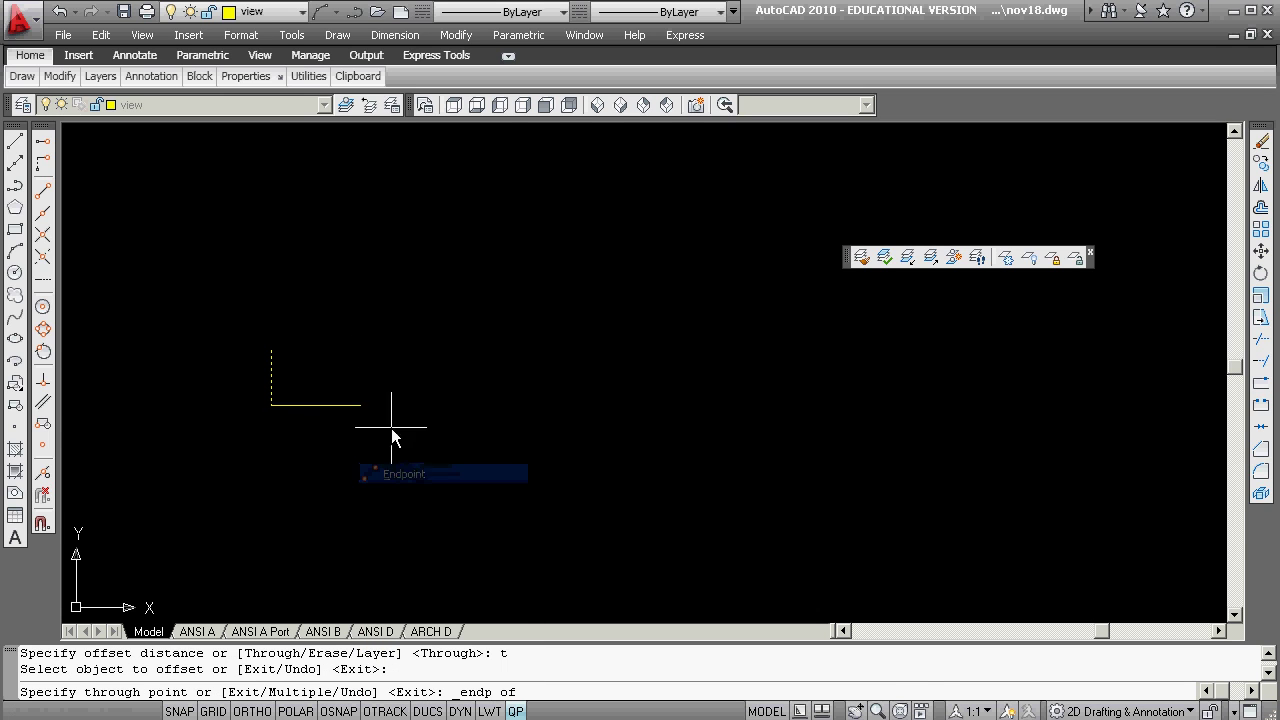
click(360, 406)
key(Escape)
text(o)
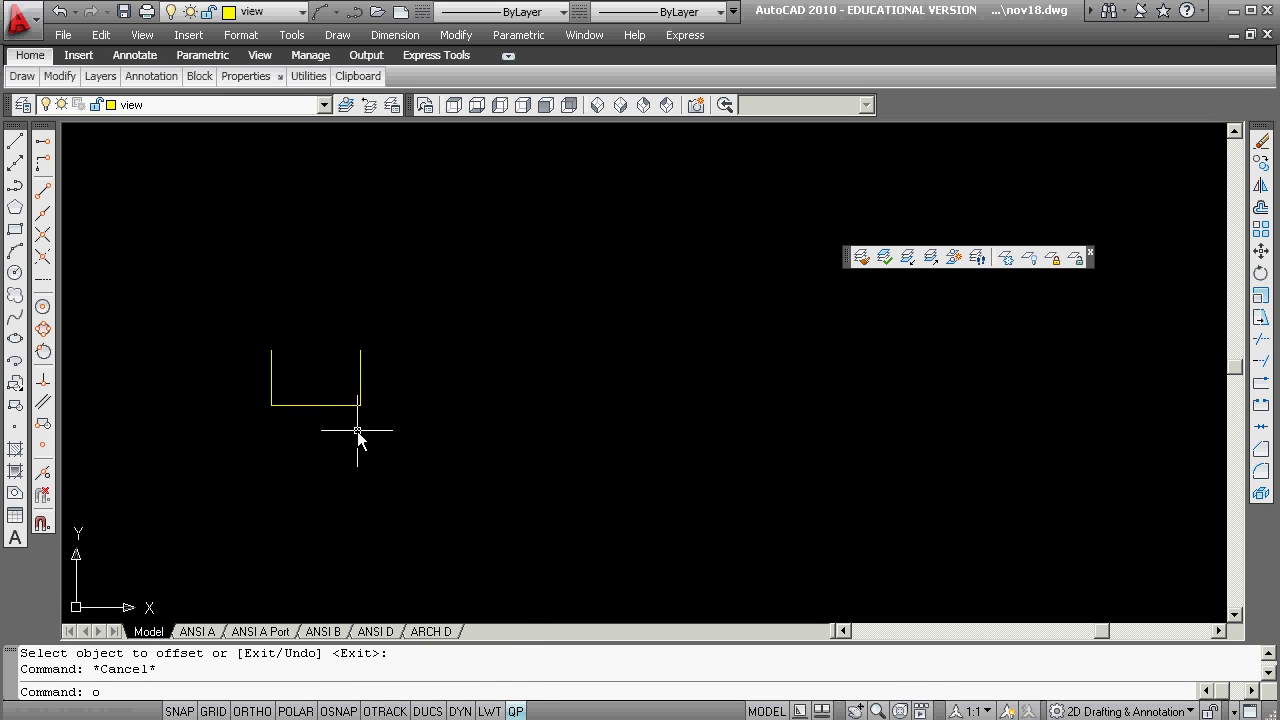
Offset the bottom line through the top endpoint to close the rectangle.
key(Return)
text(t)
key(Return)
click(328, 404)
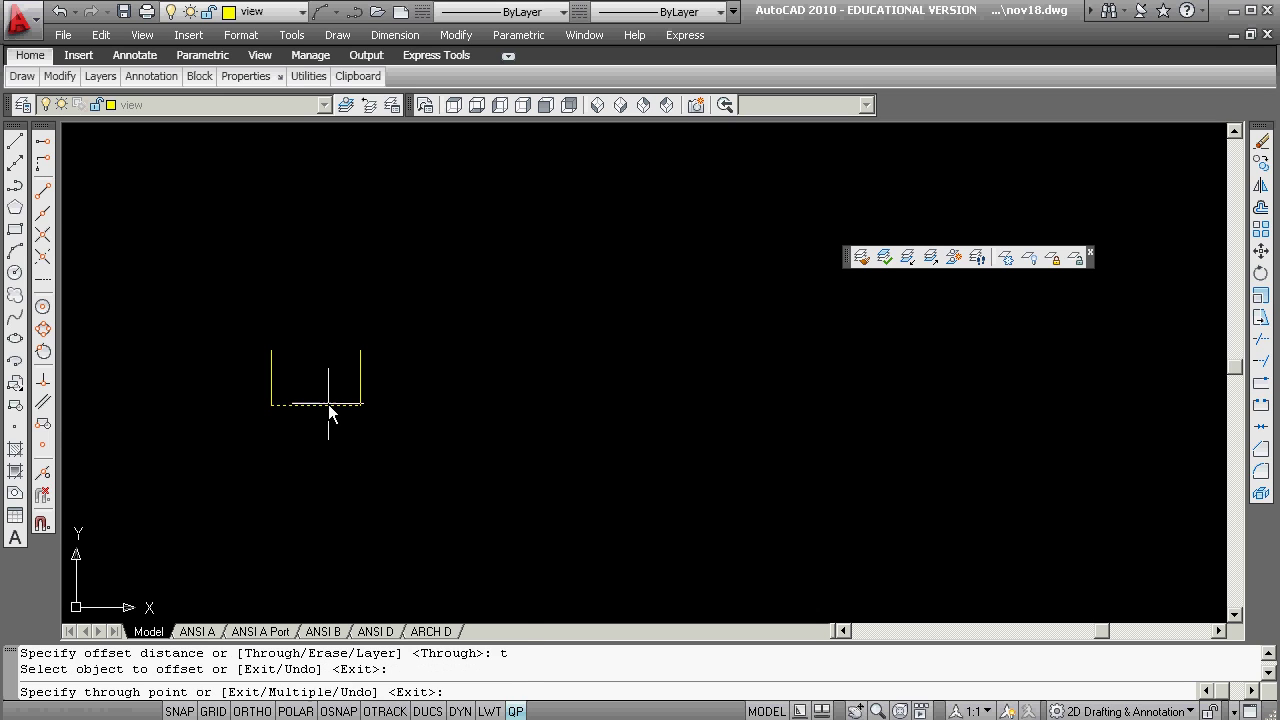
shift+right_click(349, 352)
click(423, 451)
click(360, 351)
key(Escape)
text(-b)
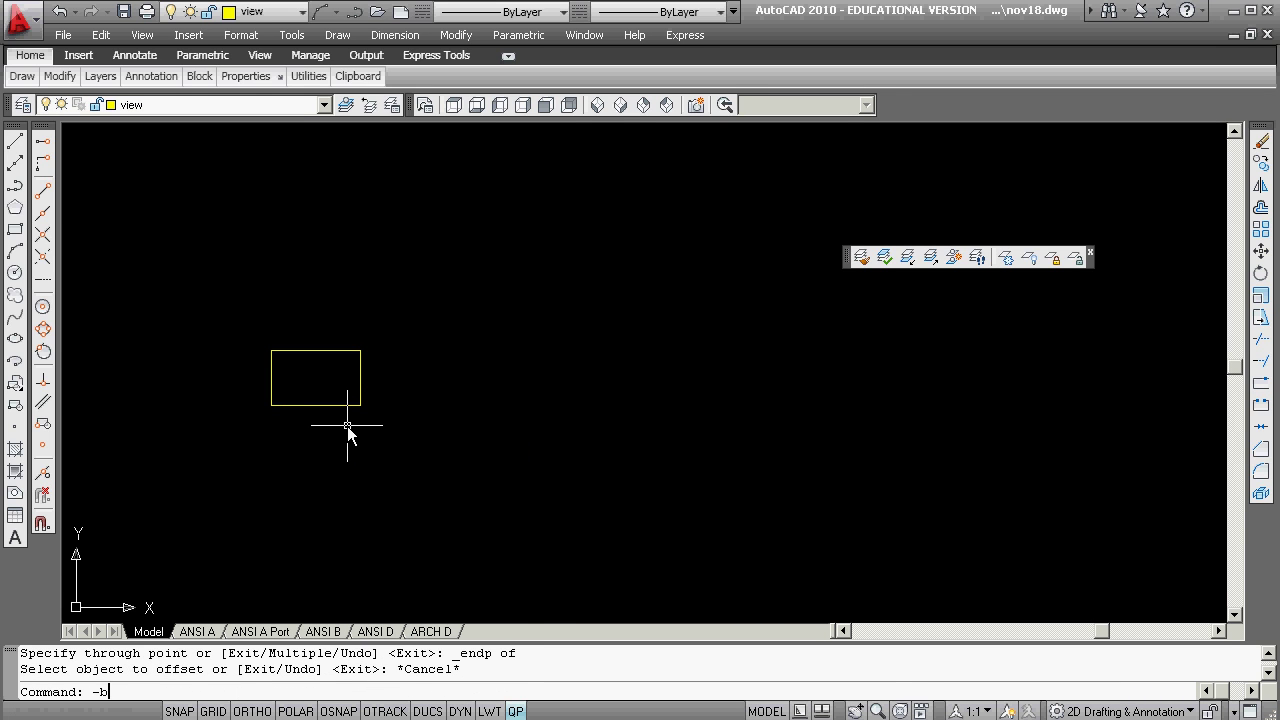
Define block phibox from the four rectangle lines, with its base point at the rectangle corner.
key(Return)
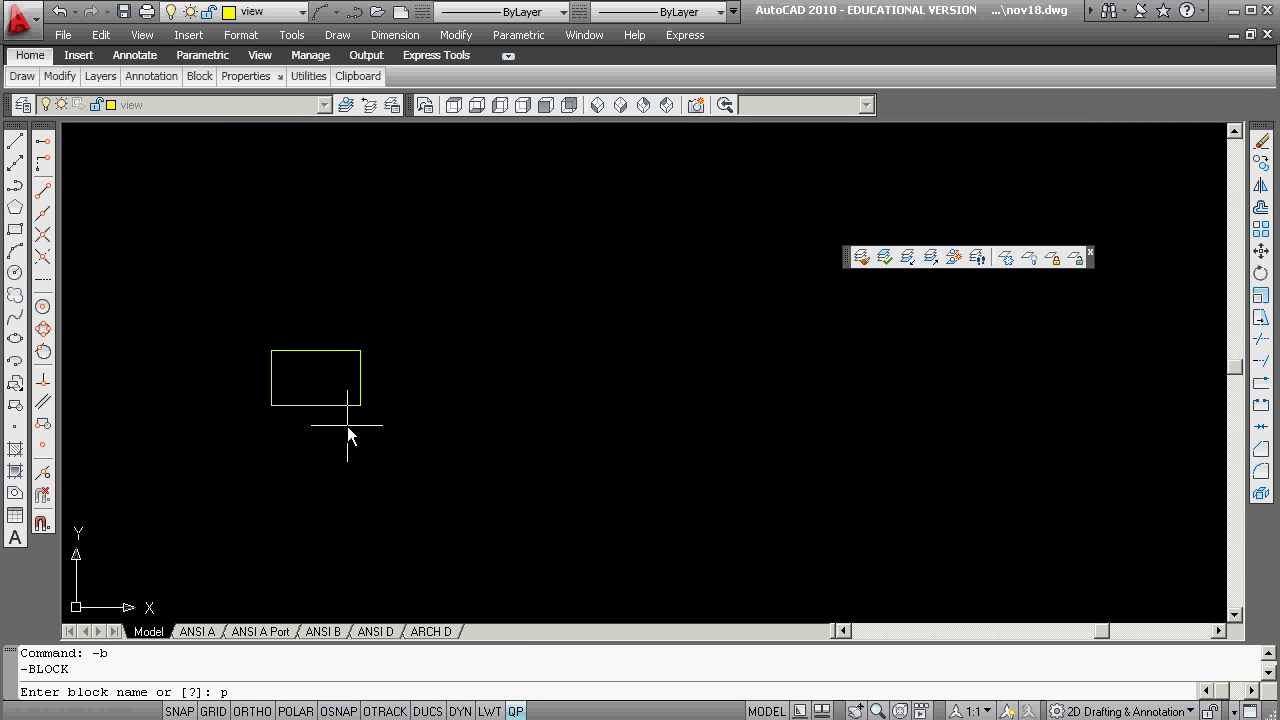
text(x)
key(Return)
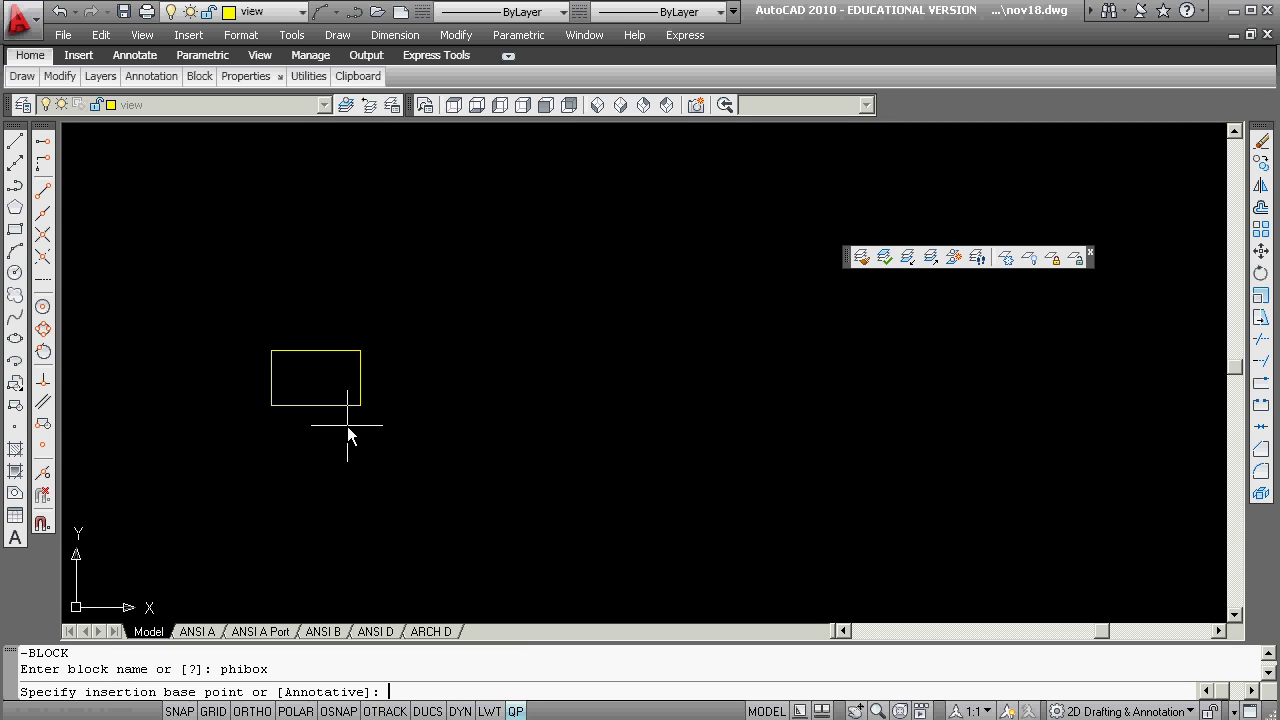
shift+right_click(351, 423)
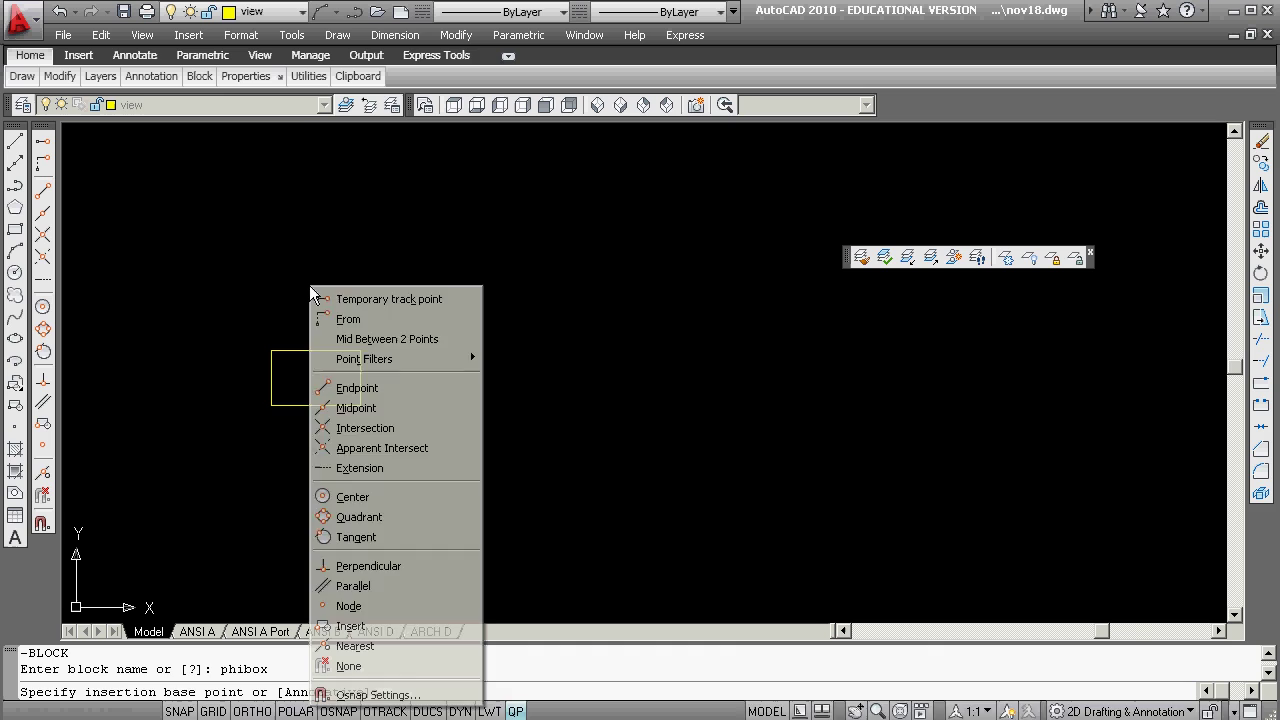
click(396, 386)
click(287, 408)
click(246, 451)
click(385, 306)
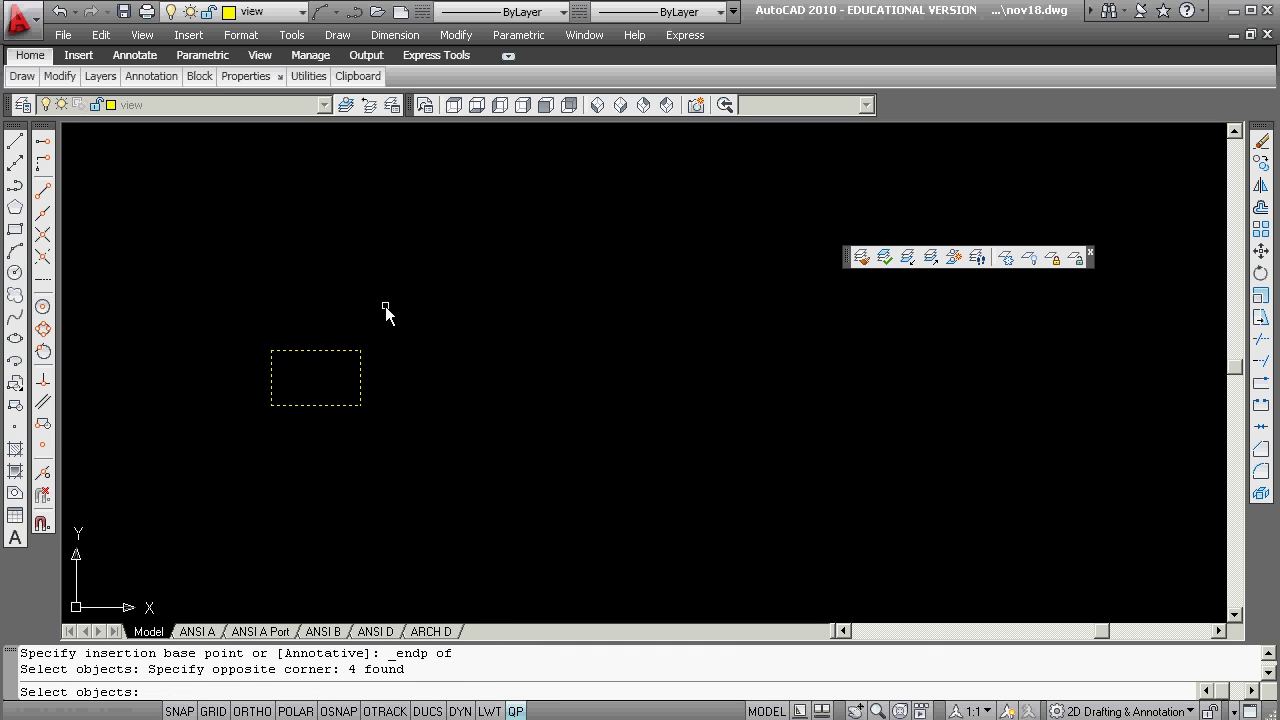
key(Return)
text(i)
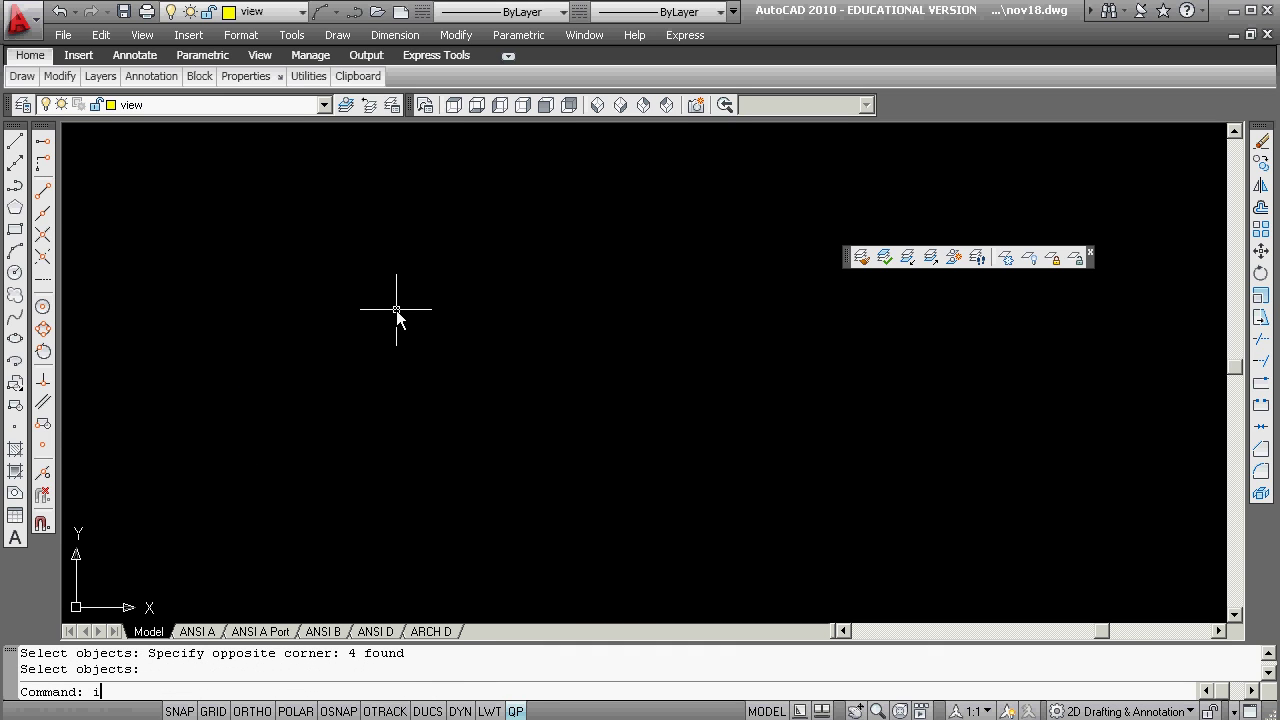
Insert the phibox block at a uniform scale of 100.
key(Return)
click(639, 242)
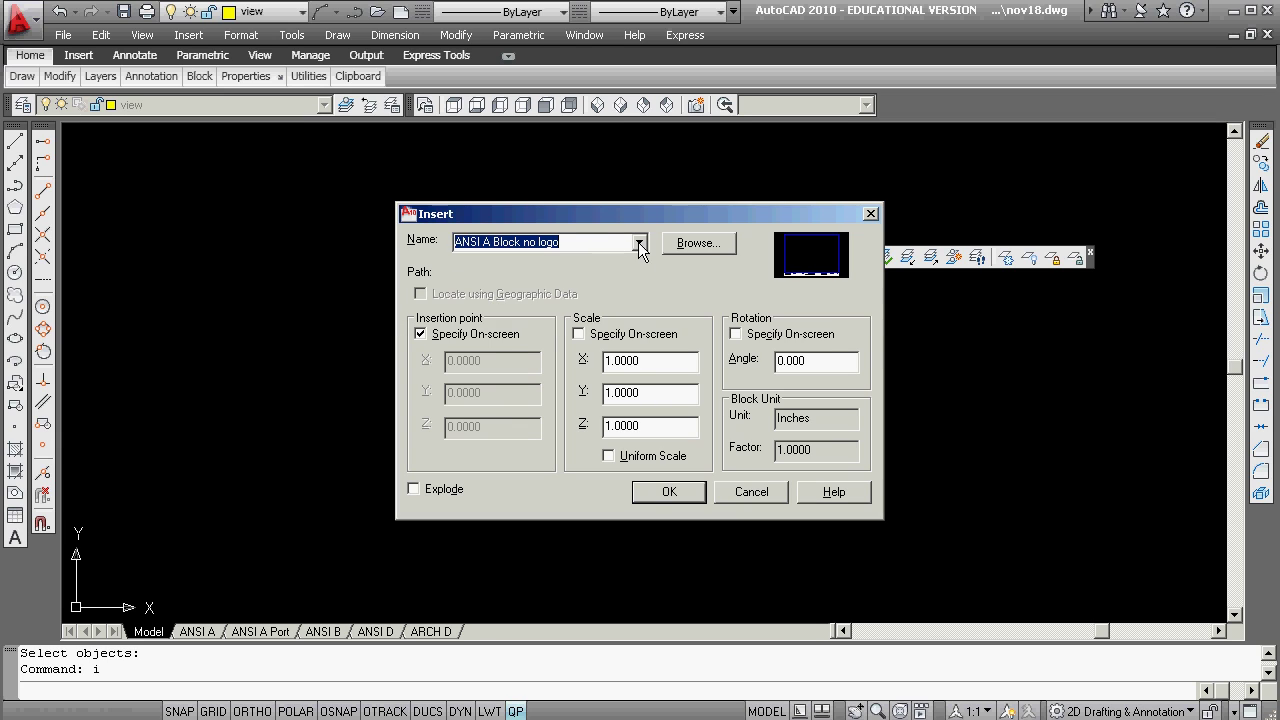
click(497, 327)
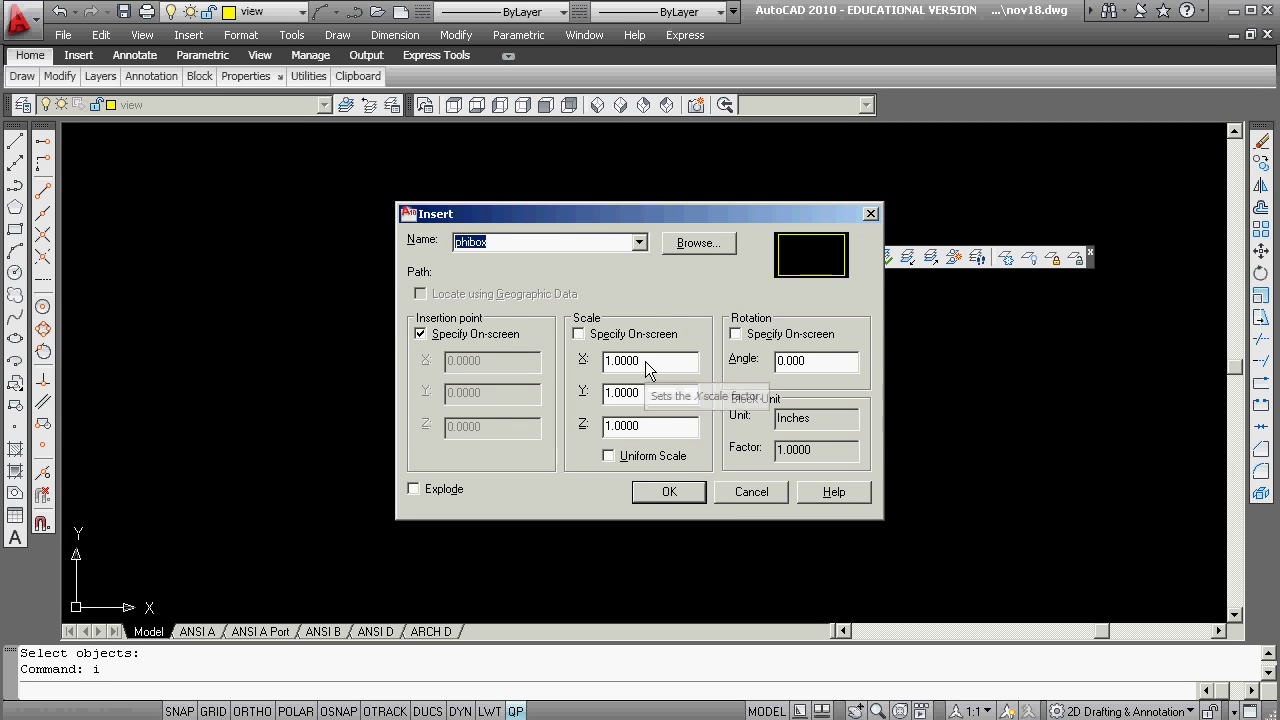
click(608, 456)
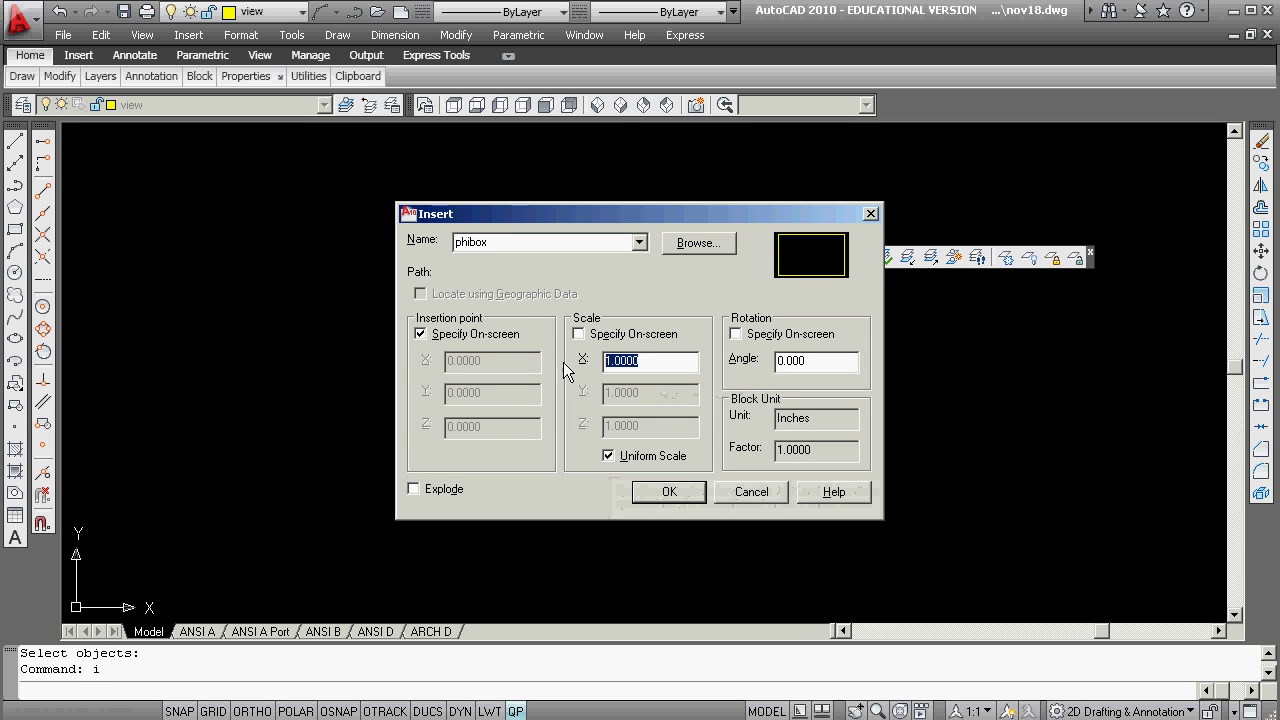
text(100)
key(Return)
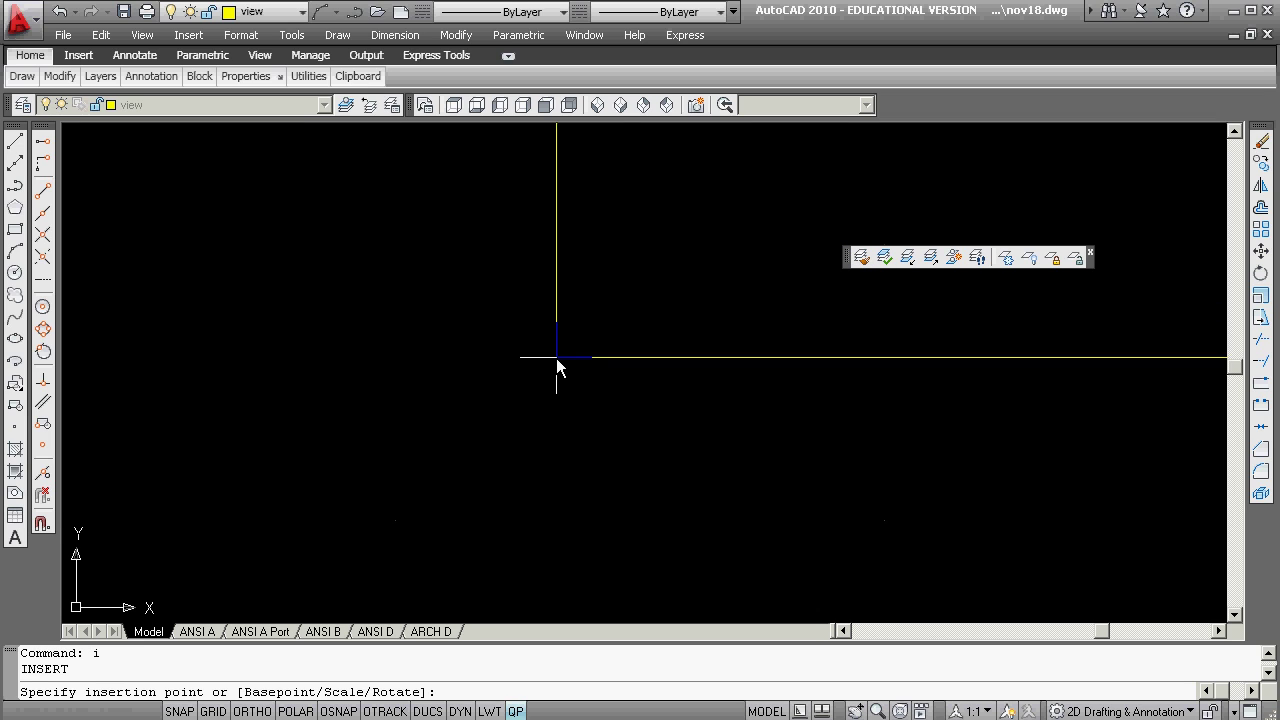
click(417, 490)
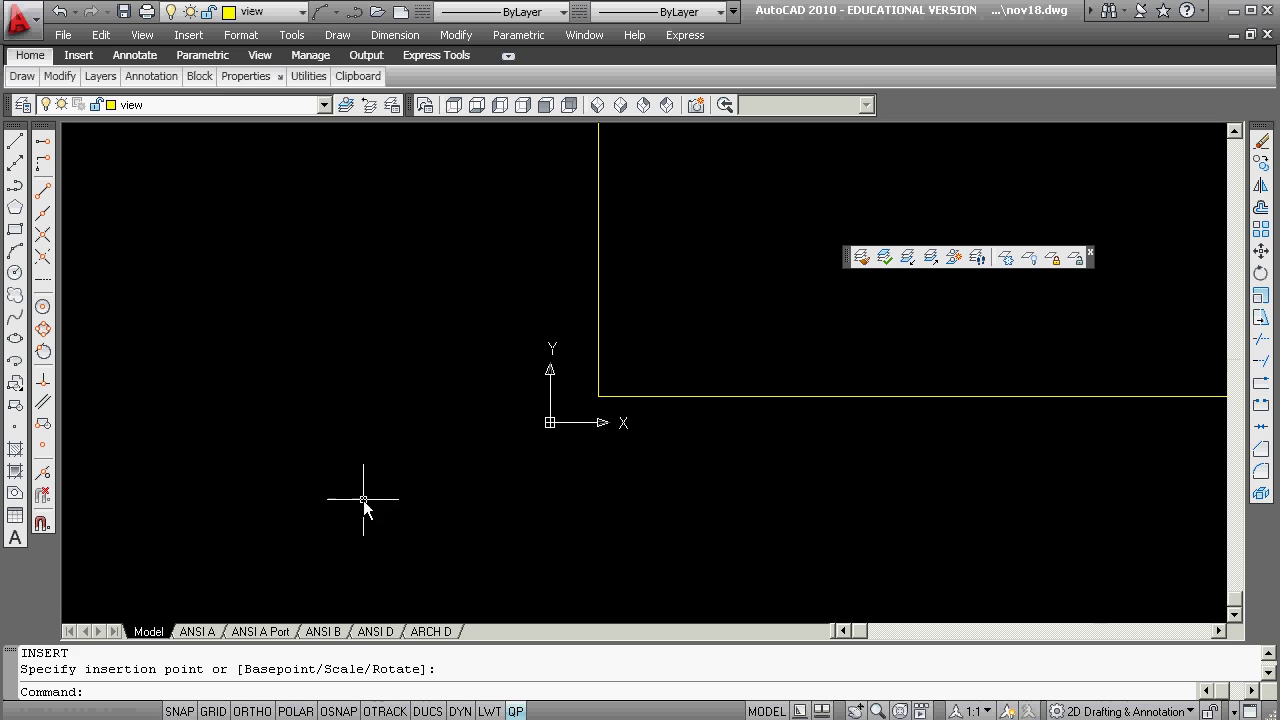
Zoom to the drawing extents.
text(z)
key(Return)
text(e)
key(Return)
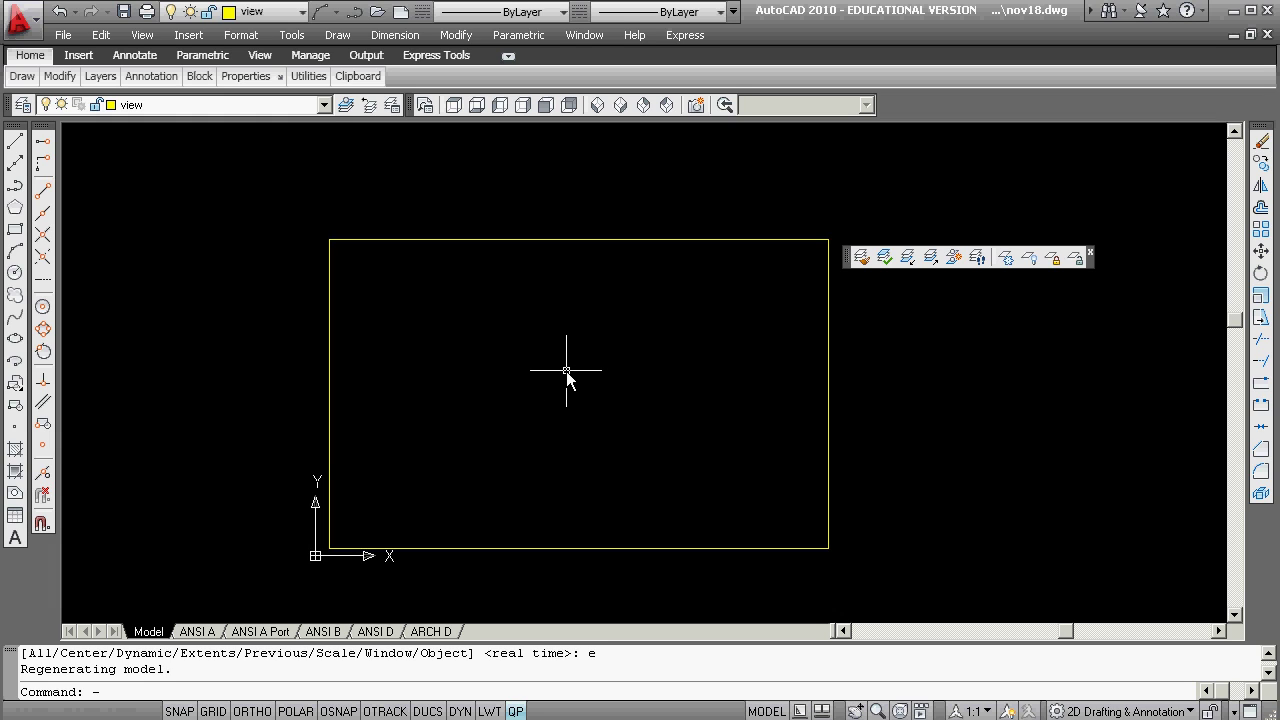
Save view plotview windowed between the large rectangle's lower-left and top-right endpoints.
key(Return)
key(Return)
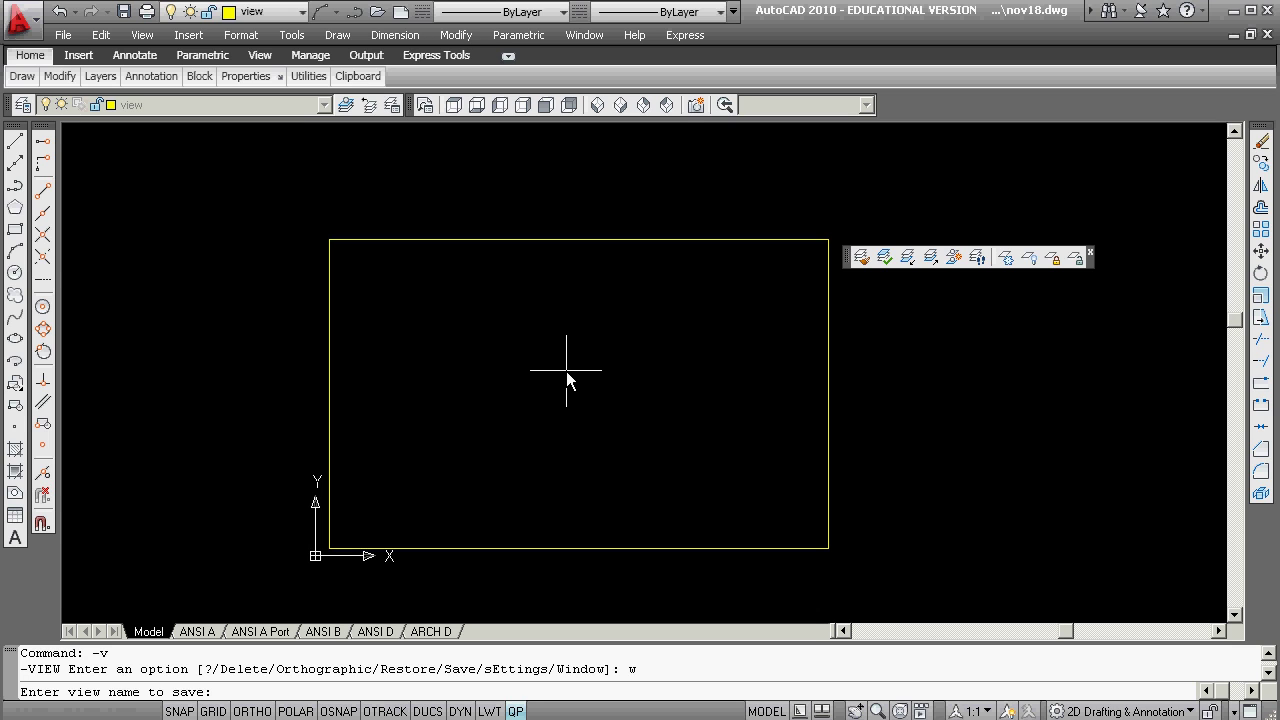
text(plotvi)
text(ew)
key(Return)
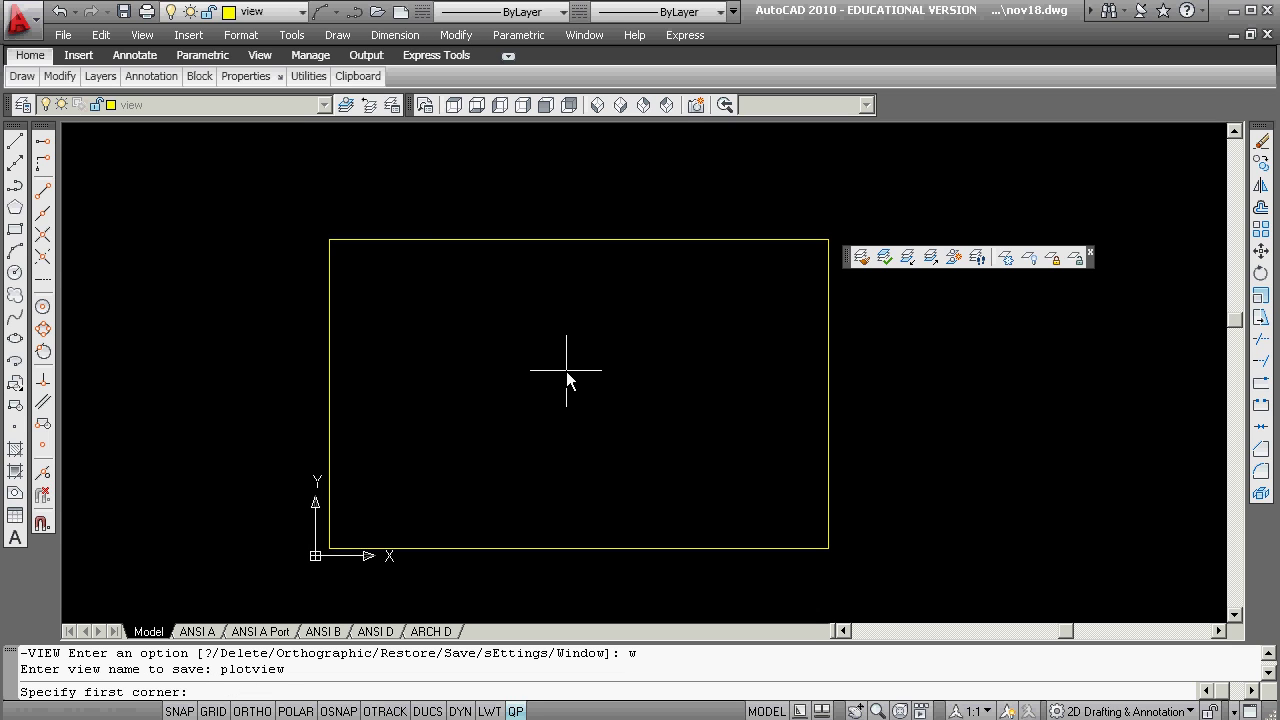
shift+right_click(245, 264)
click(300, 366)
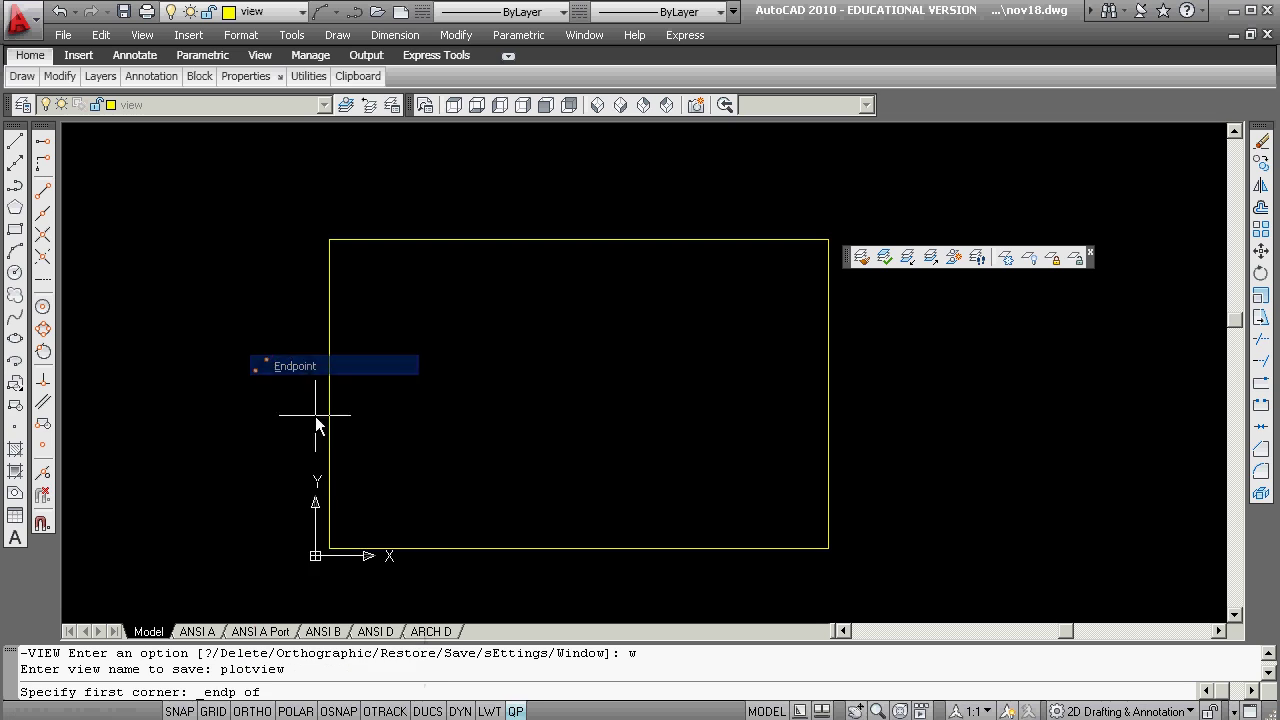
click(337, 553)
shift+right_click(517, 428)
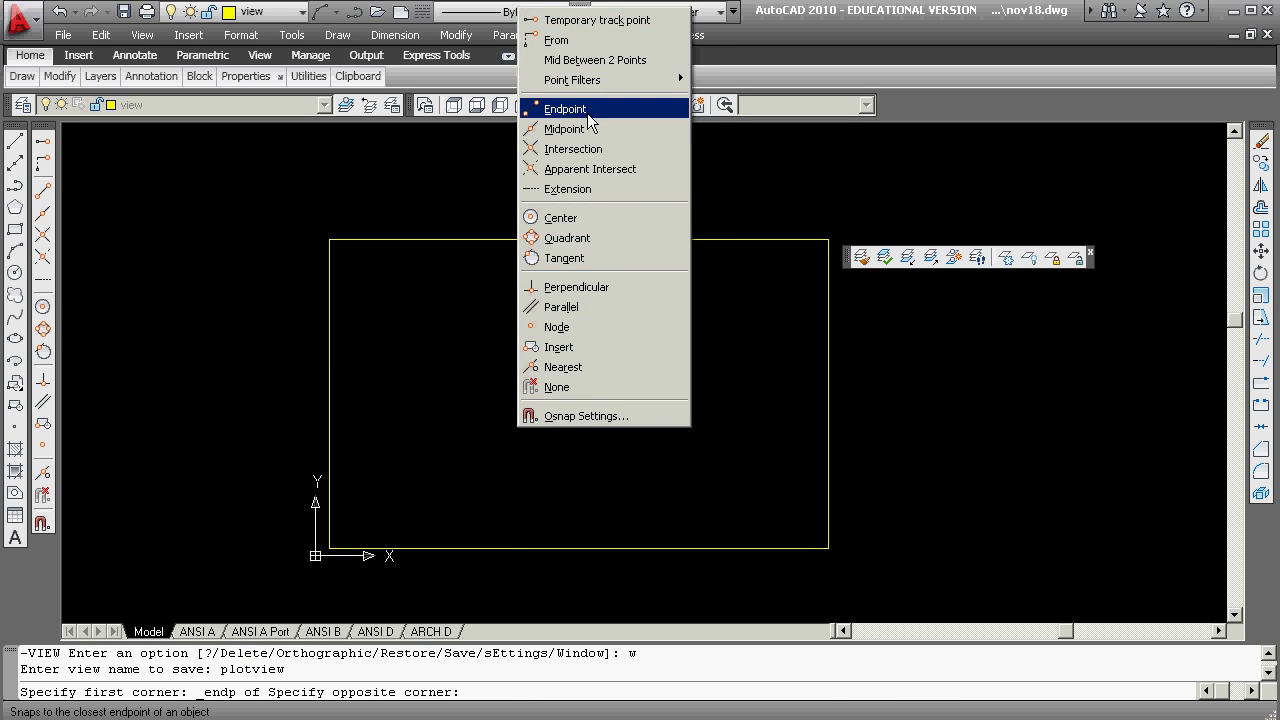
click(530, 106)
click(829, 241)
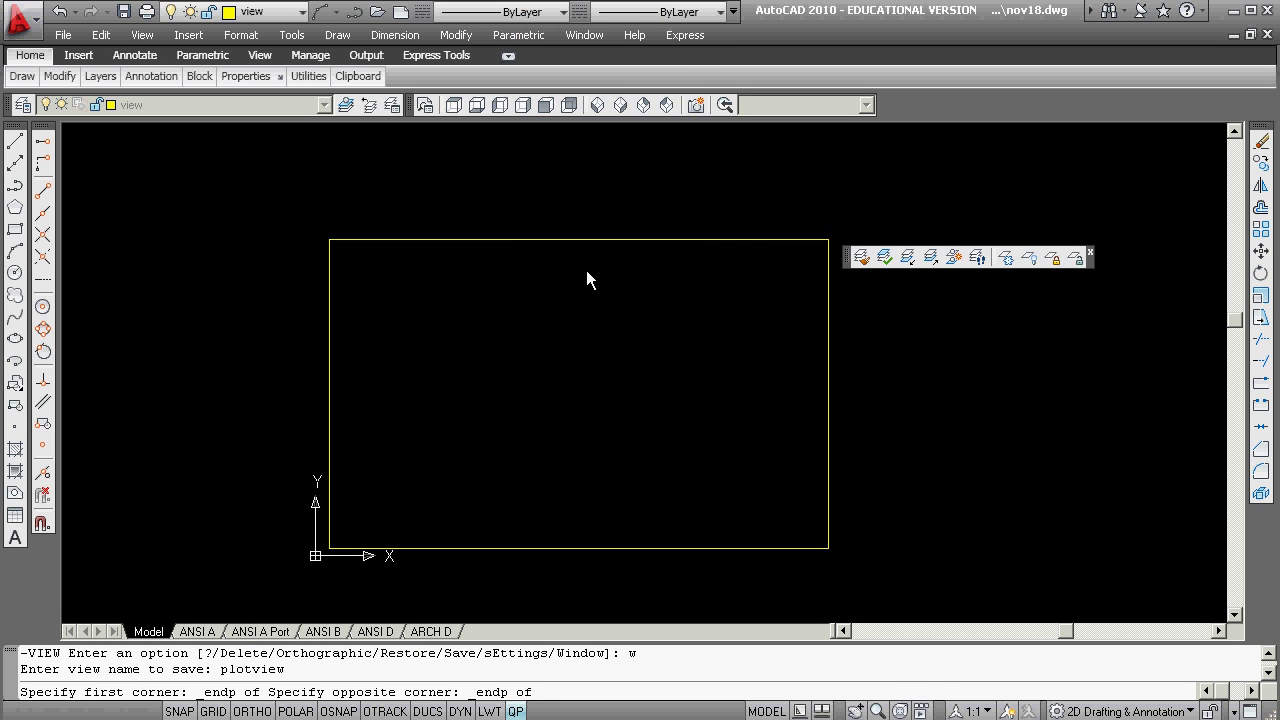
Create a new layer state named plotstate in the Layer States Manager, then close it.
text(lman)
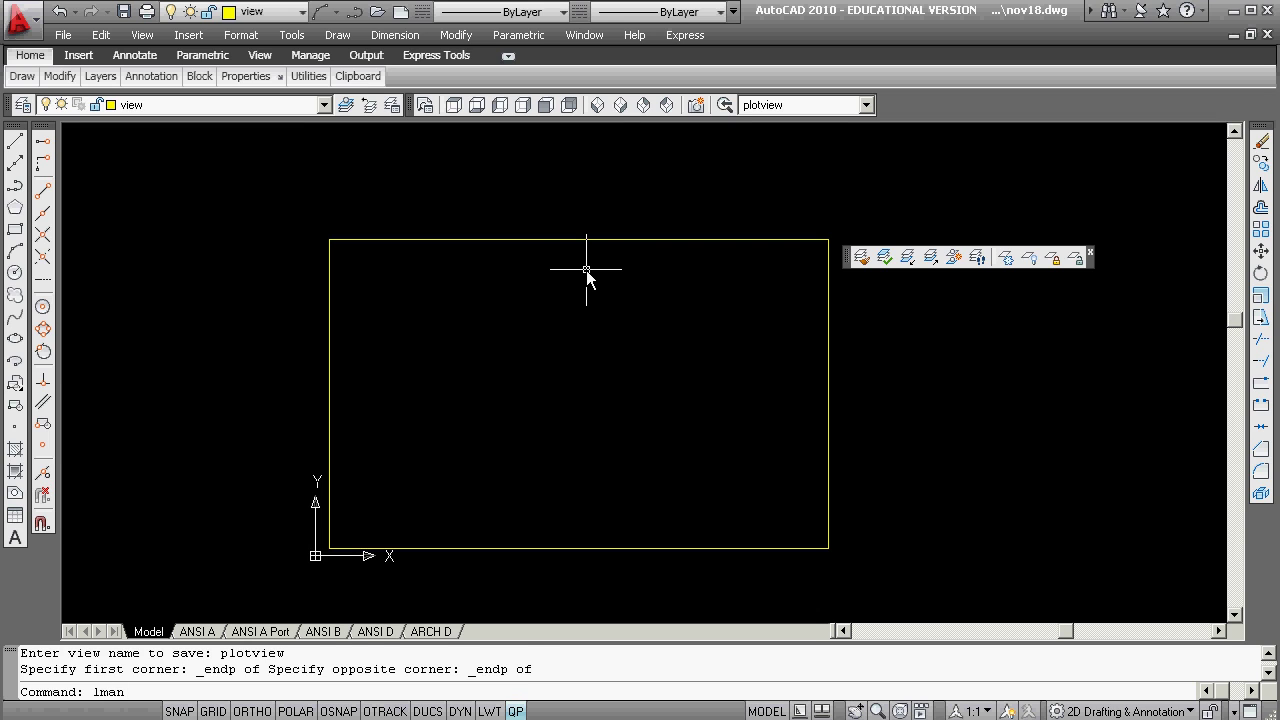
key(Return)
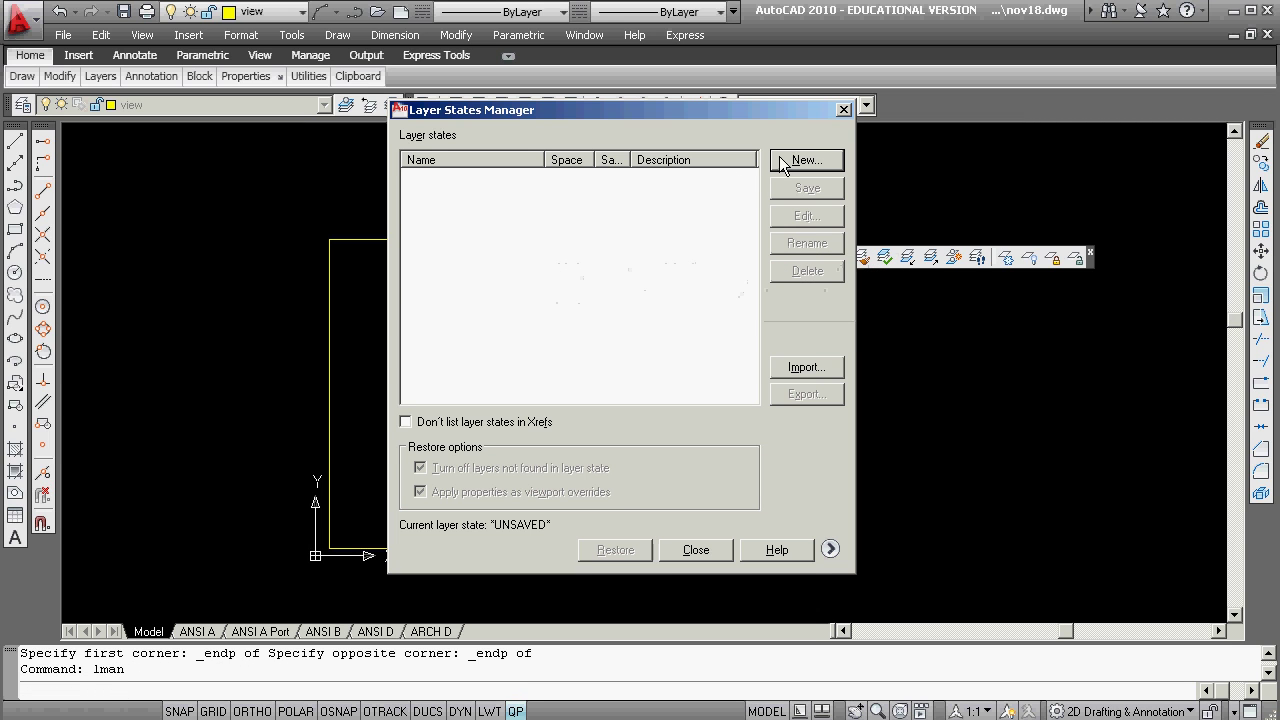
click(782, 159)
text(plots)
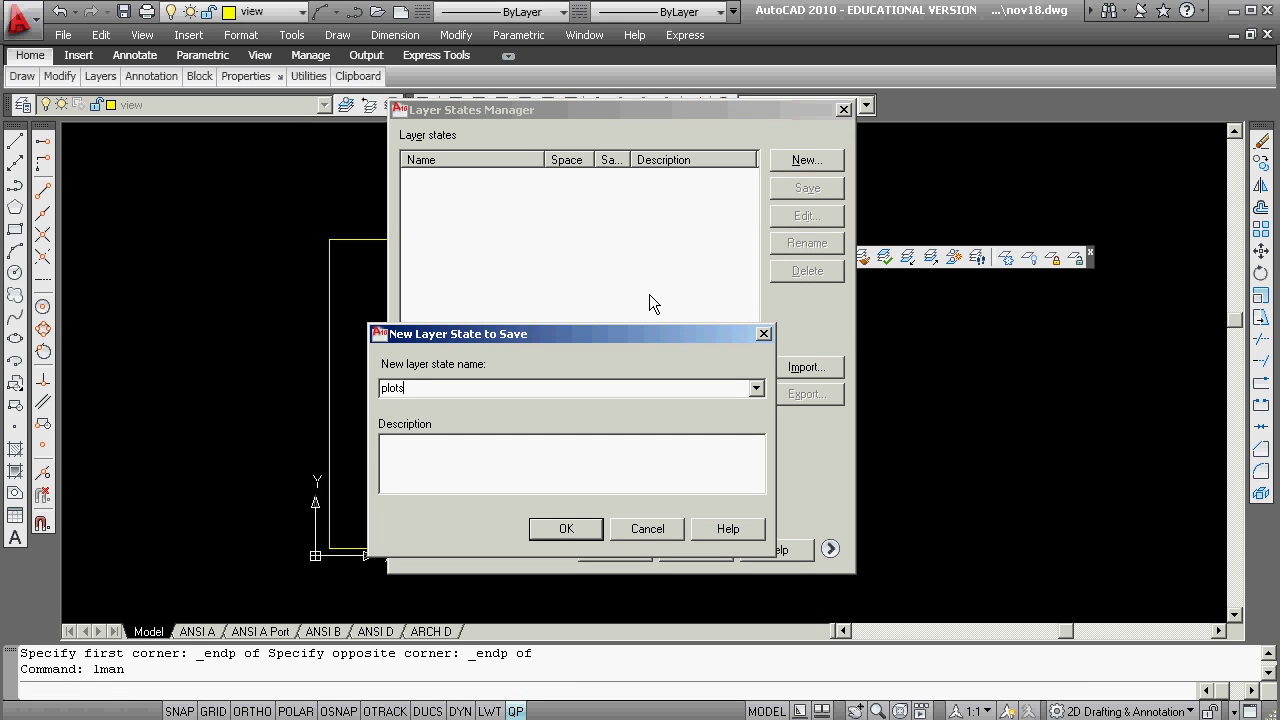
text(tate)
click(573, 533)
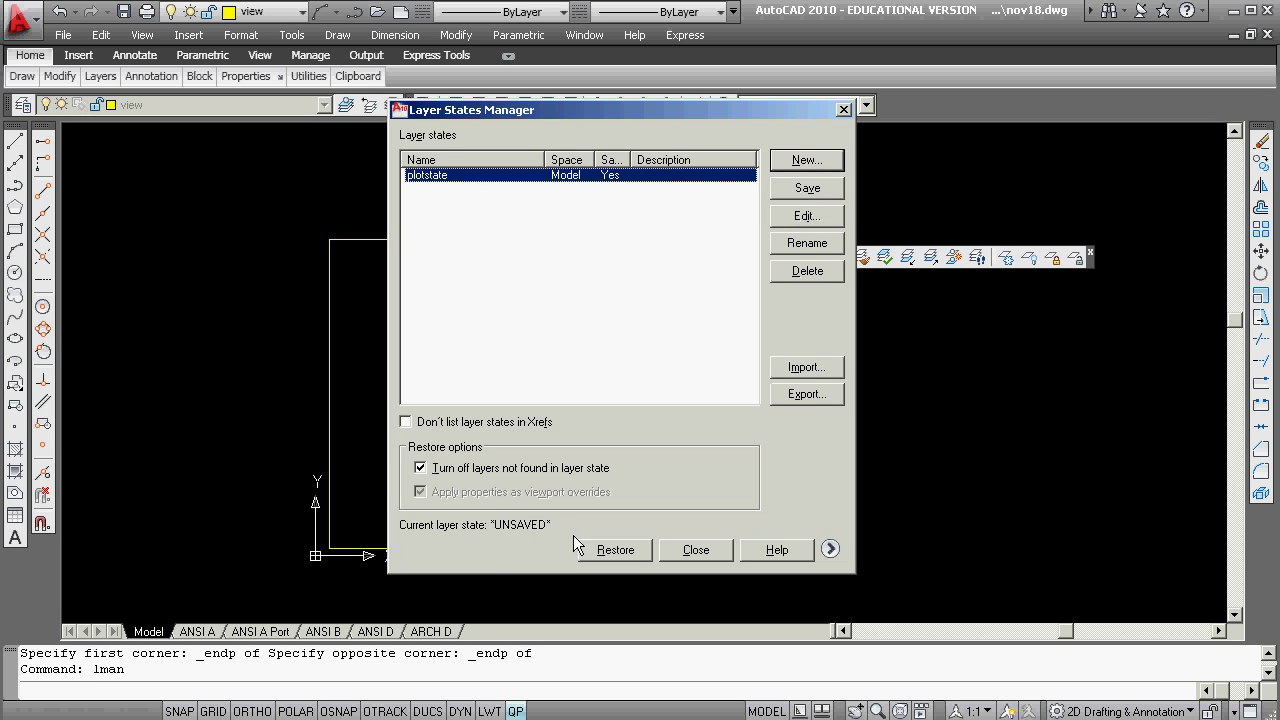
click(695, 550)
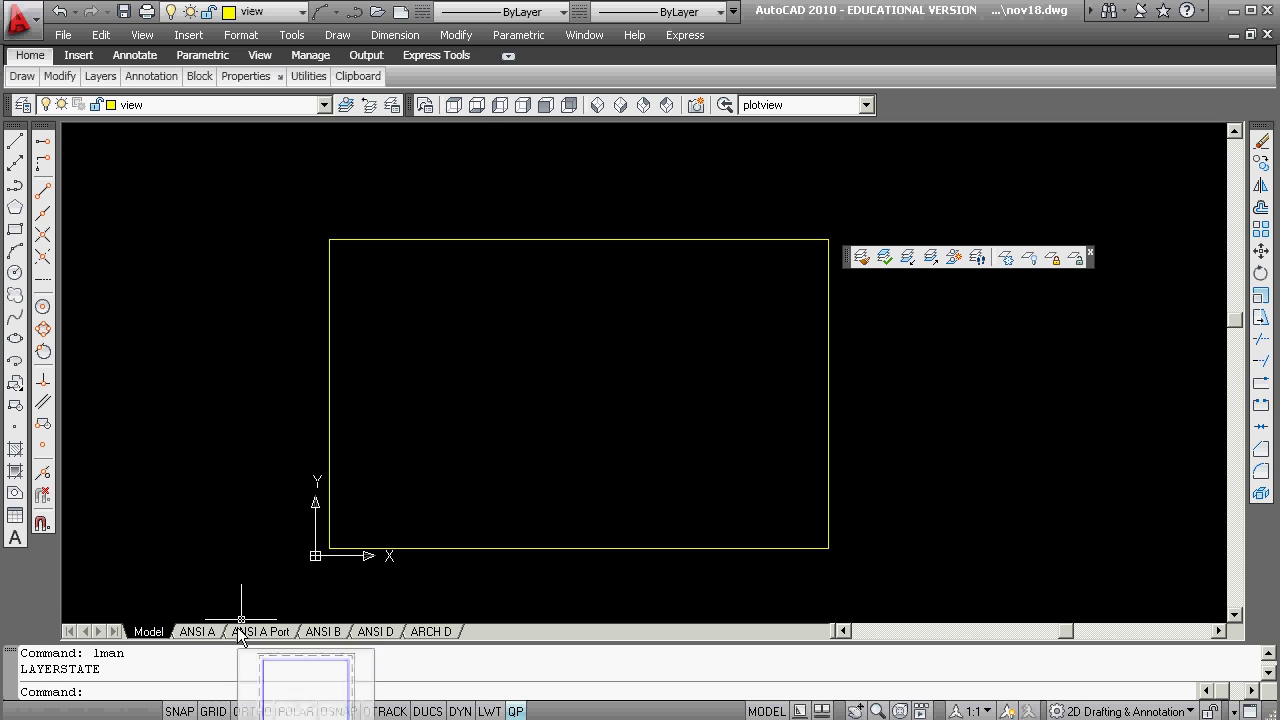
Switch to the ANSI A layout.
click(196, 632)
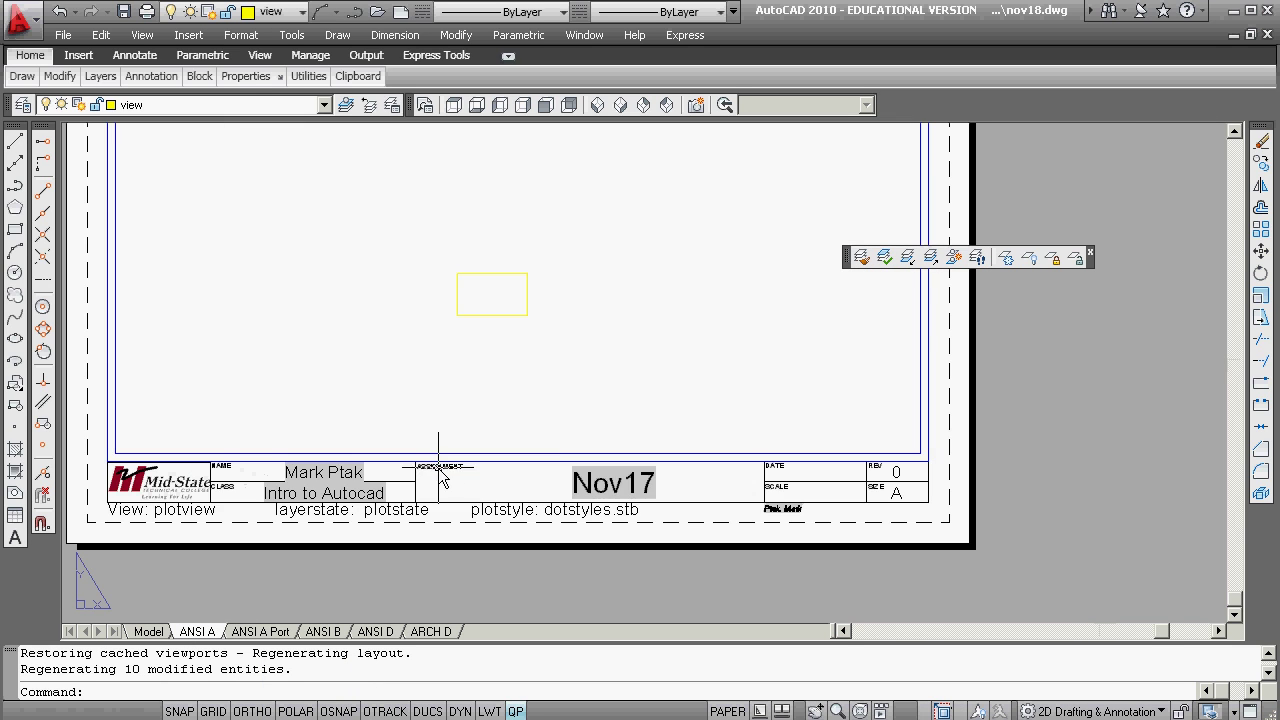
scroll(430, 500, up, 5)
scroll(381, 537, down, 2)
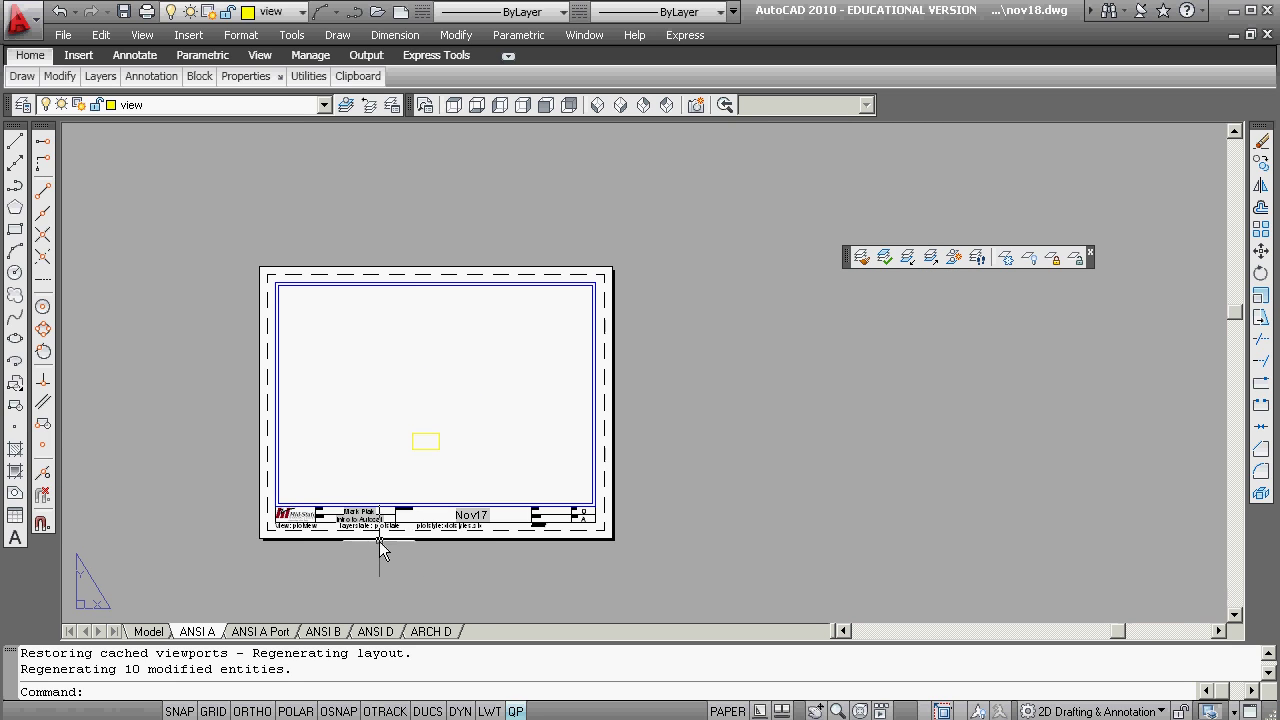
scroll(460, 488, up, 1)
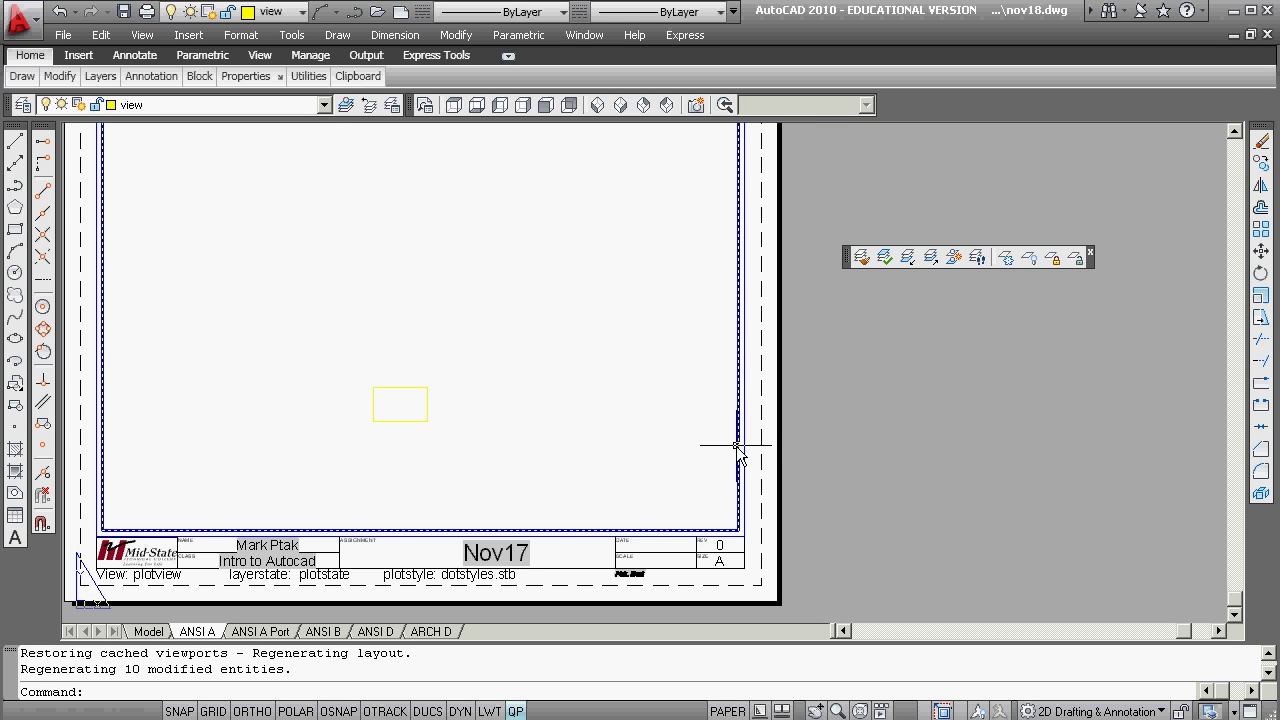
Activate the layout viewport and zoom it to the drawing extents.
double_click(650, 441)
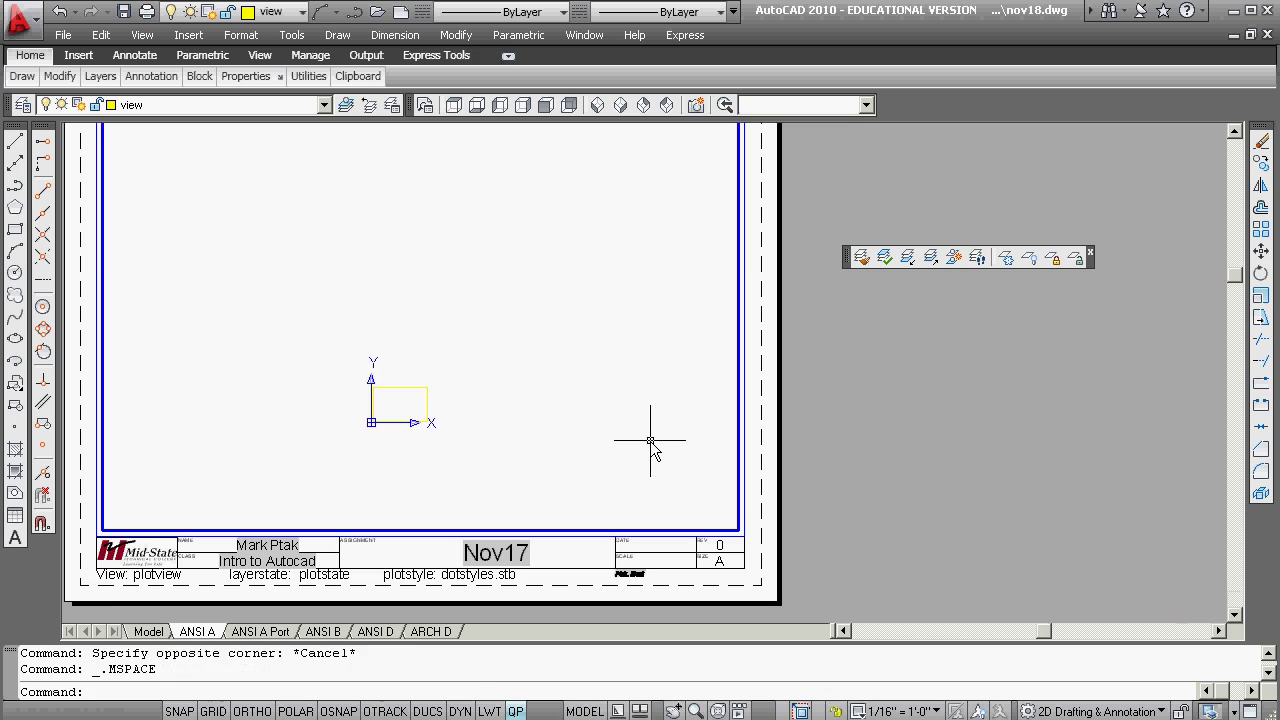
text(z)
key(Return)
text(e)
key(Return)
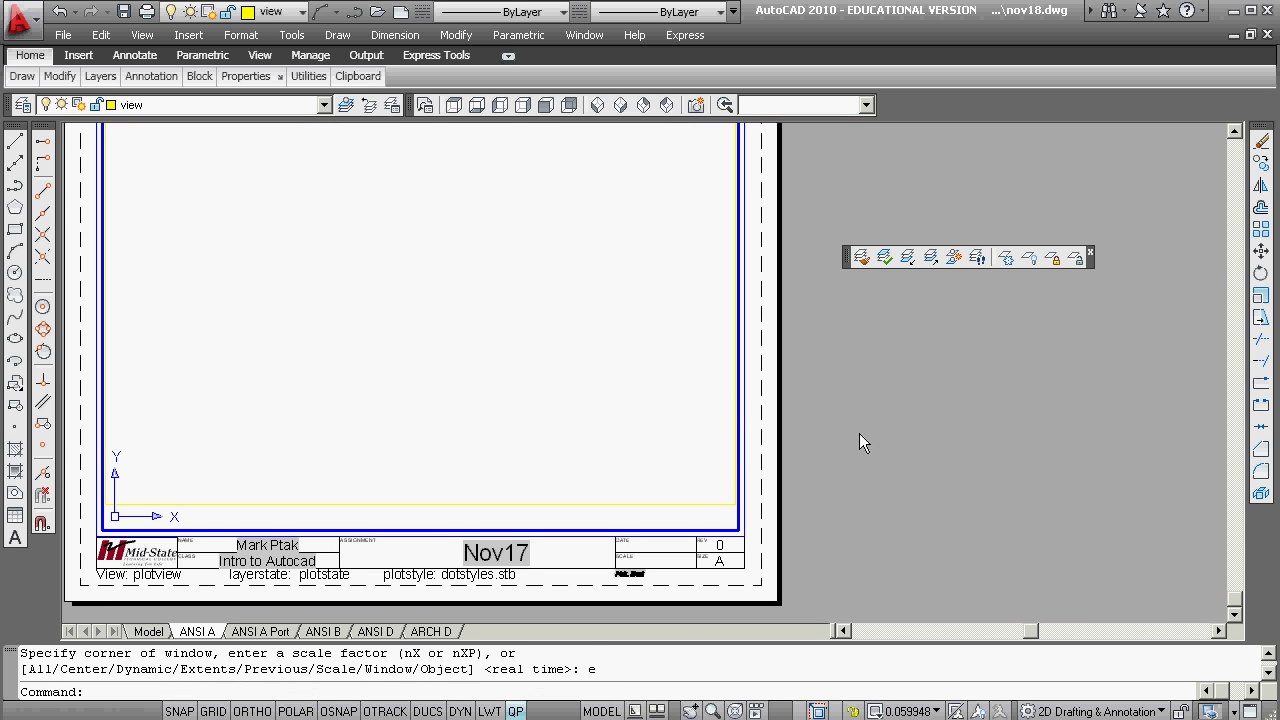
key(Escape)
key(Escape)
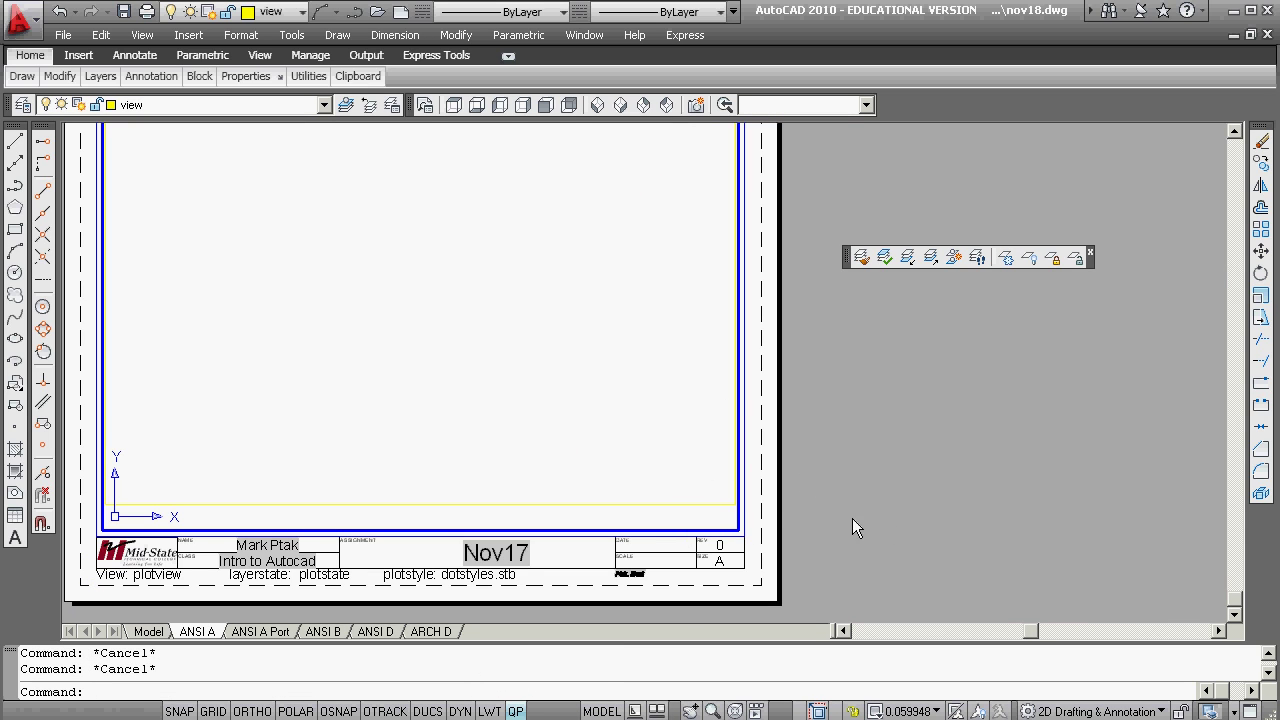
Toggle MODEL/PAPER repeatedly, leaving the layout in paper space.
scroll(807, 582, down, 4)
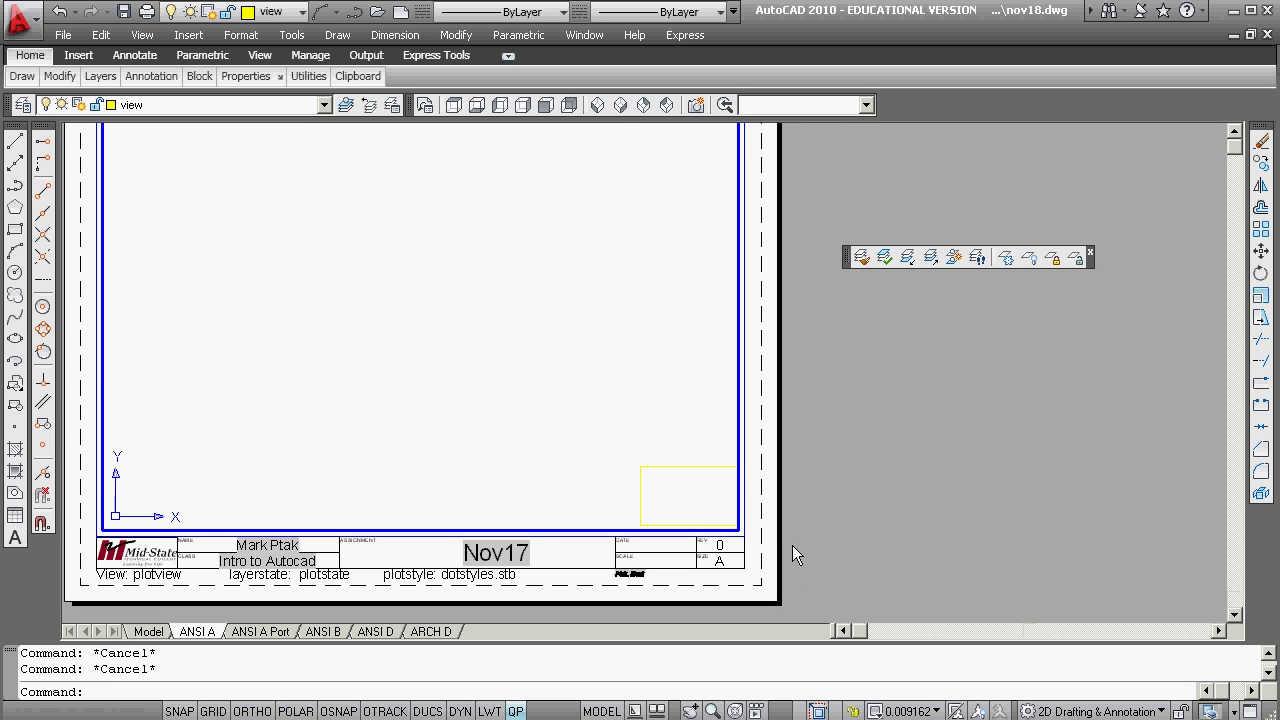
double_click(90, 490)
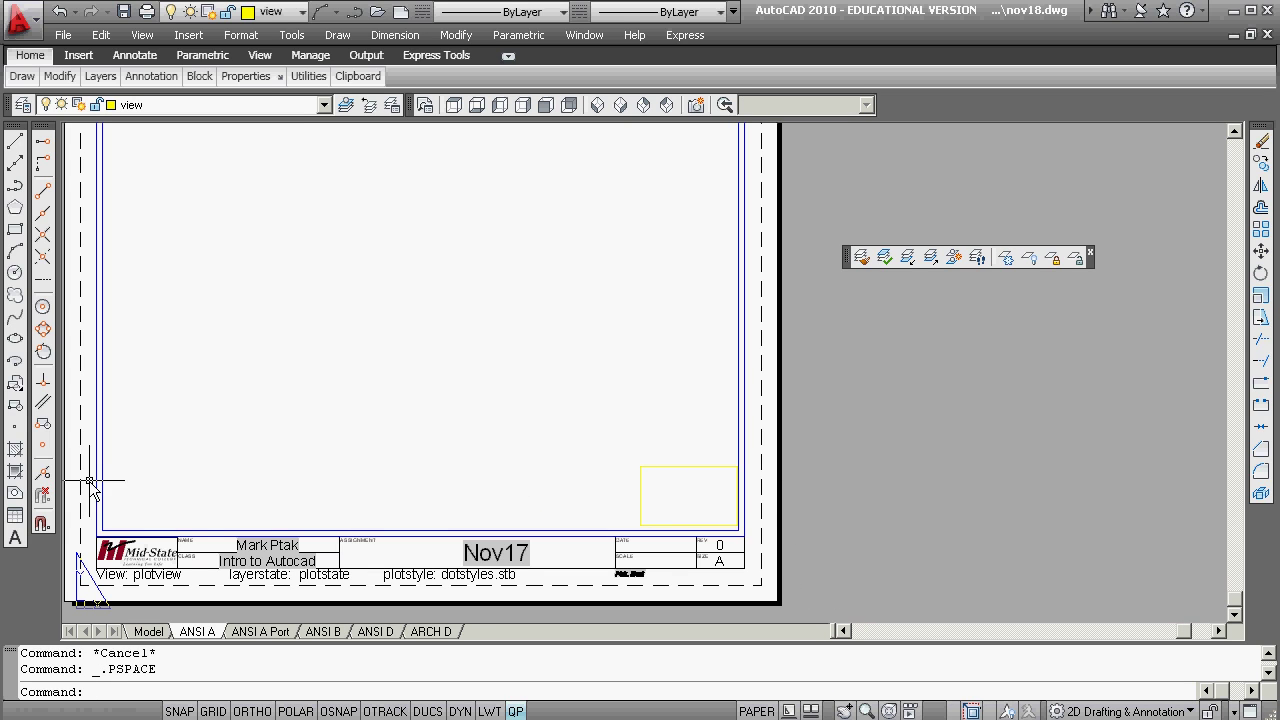
click(826, 471)
key(Escape)
key(Escape)
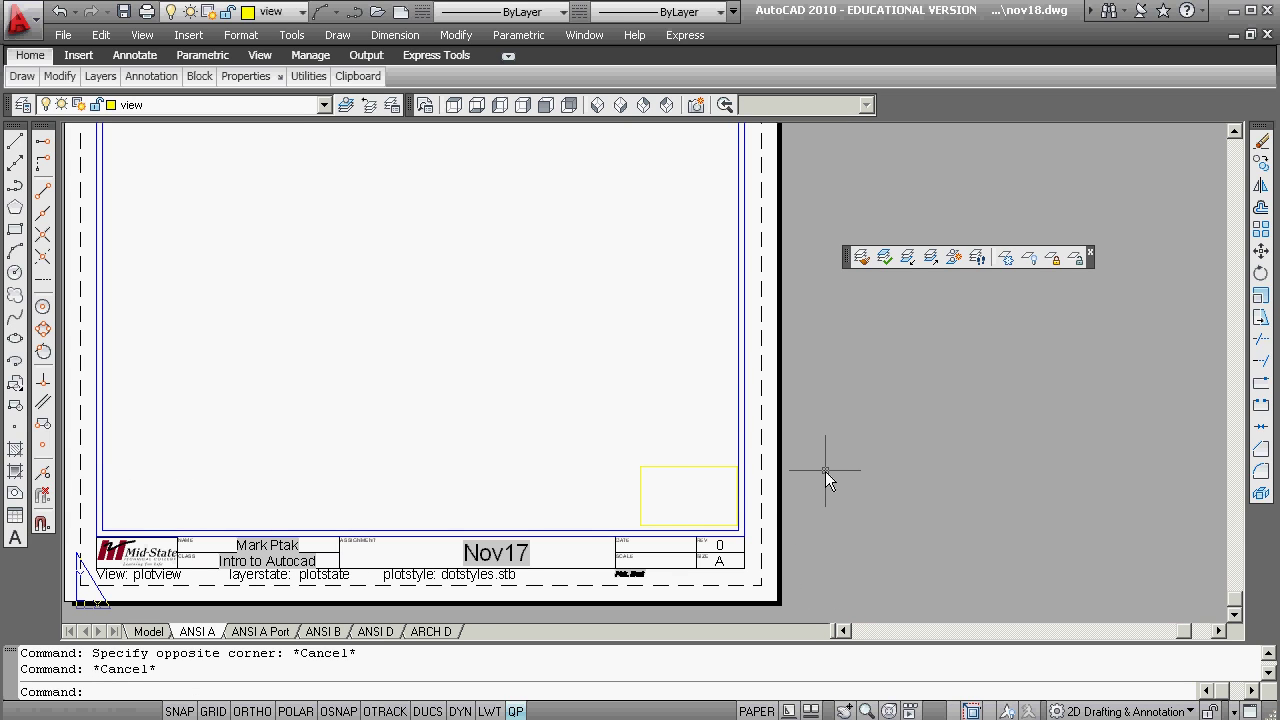
click(757, 711)
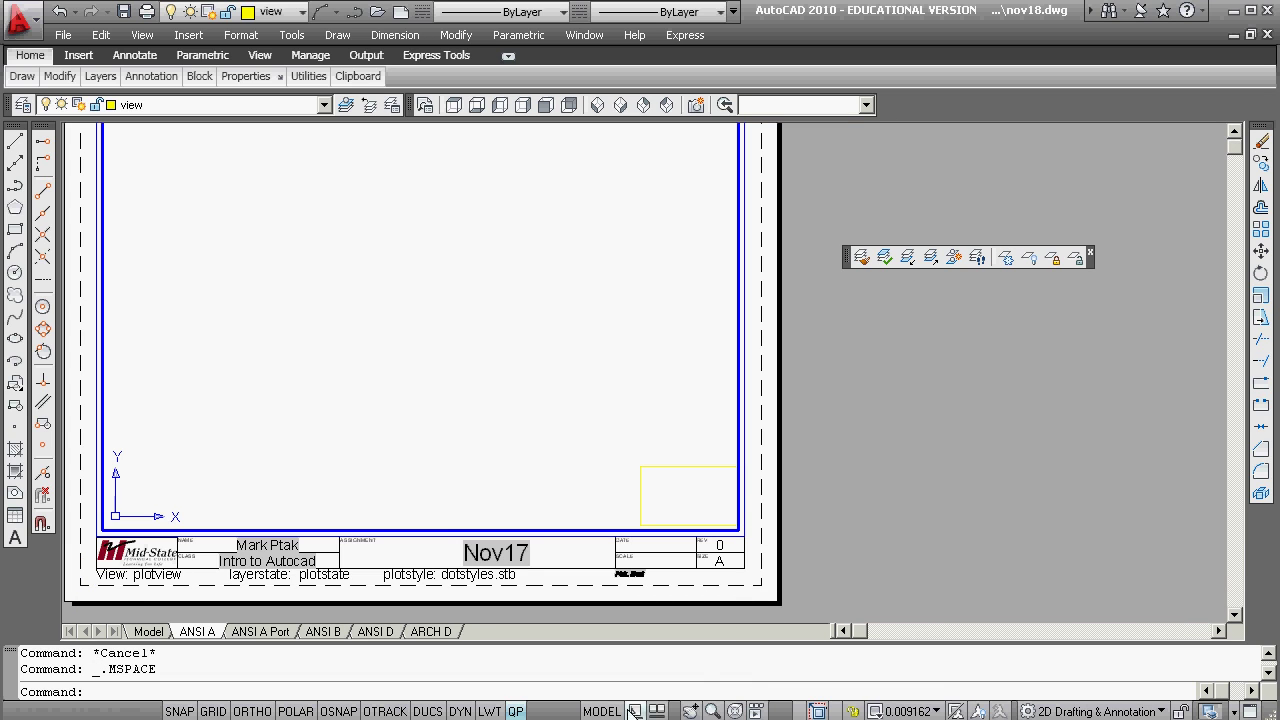
click(598, 711)
click(757, 711)
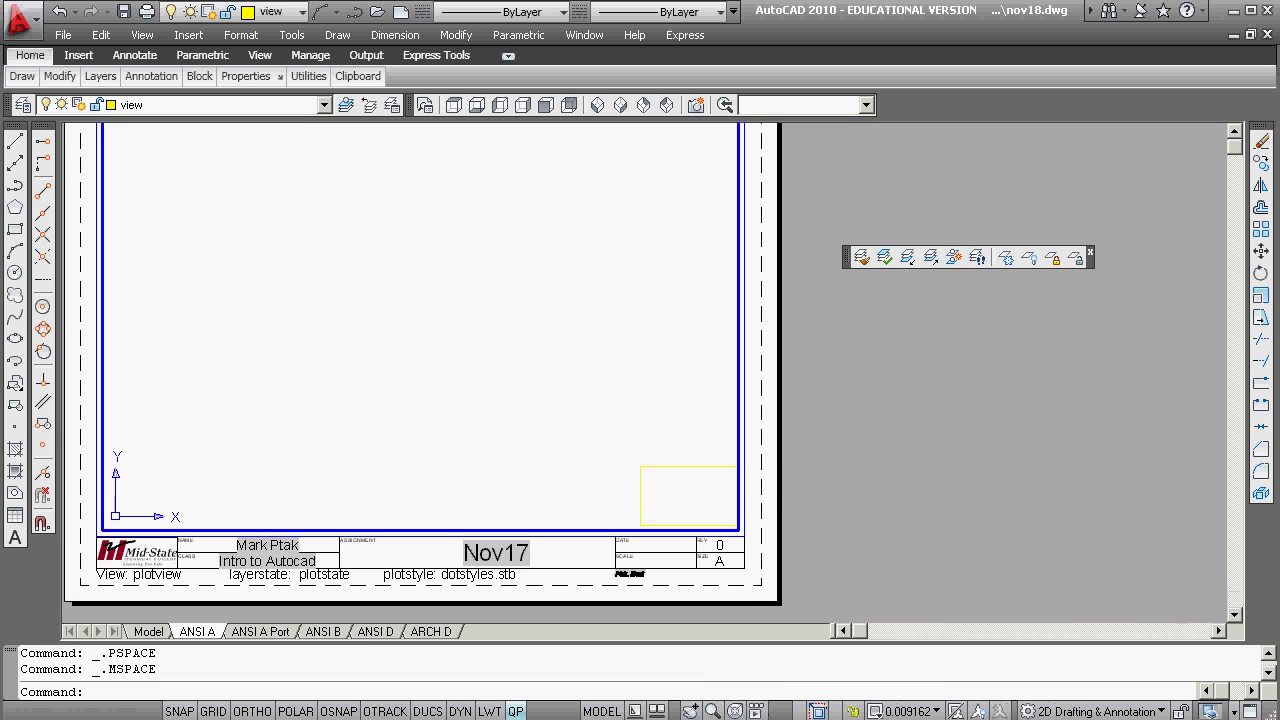
click(598, 711)
click(757, 711)
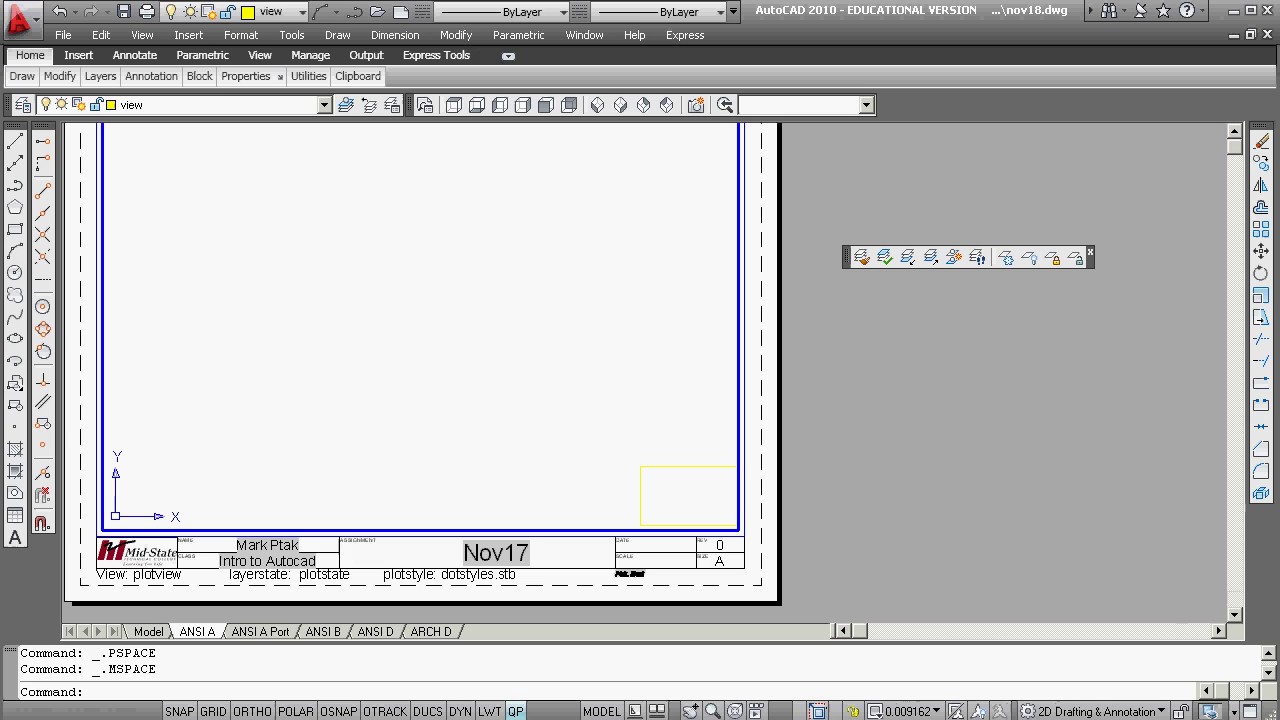
click(603, 714)
double_click(825, 448)
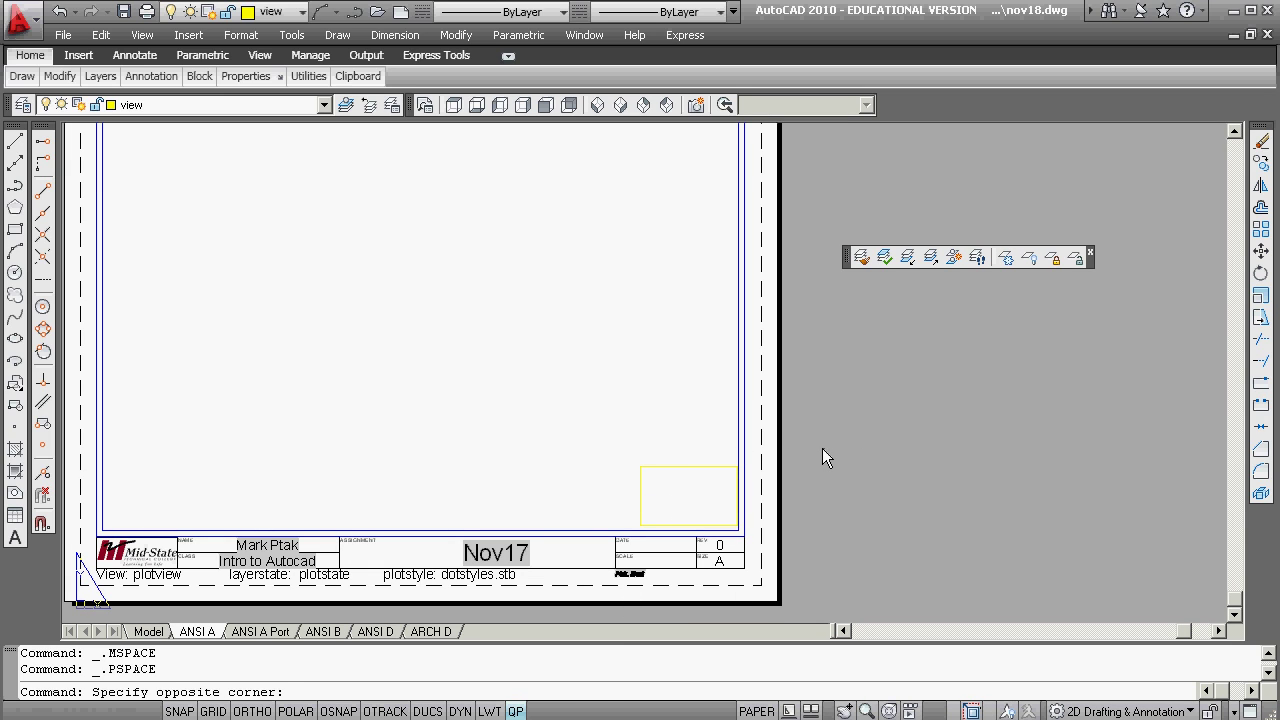
text(v)
Restore the saved view 'plotview' into the ANSI A layout's viewport.
key(Return)
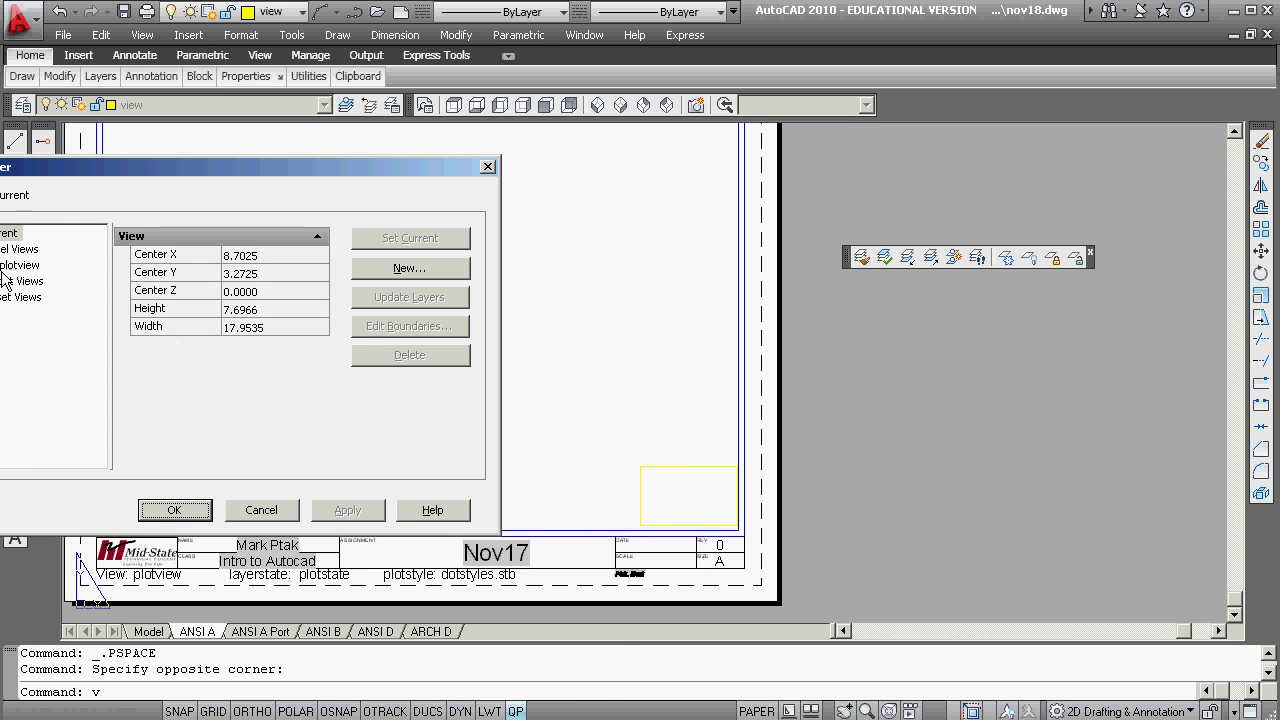
click(22, 264)
click(413, 240)
click(178, 509)
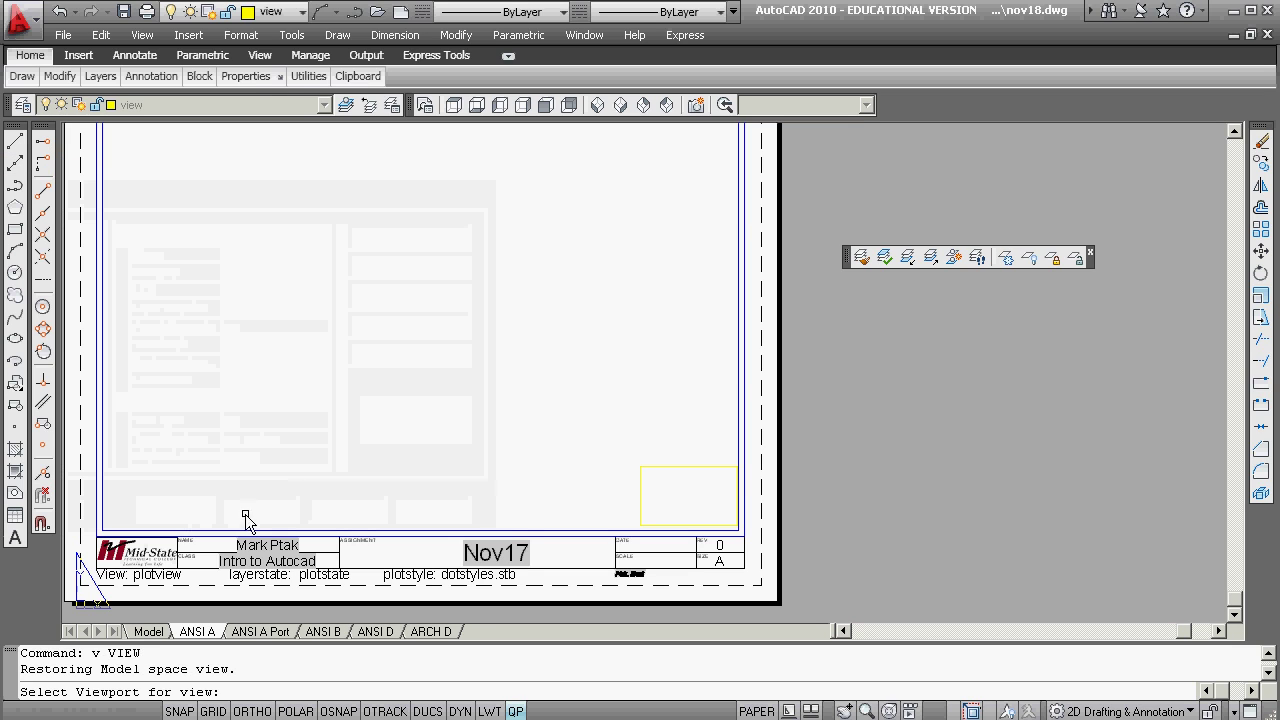
click(736, 460)
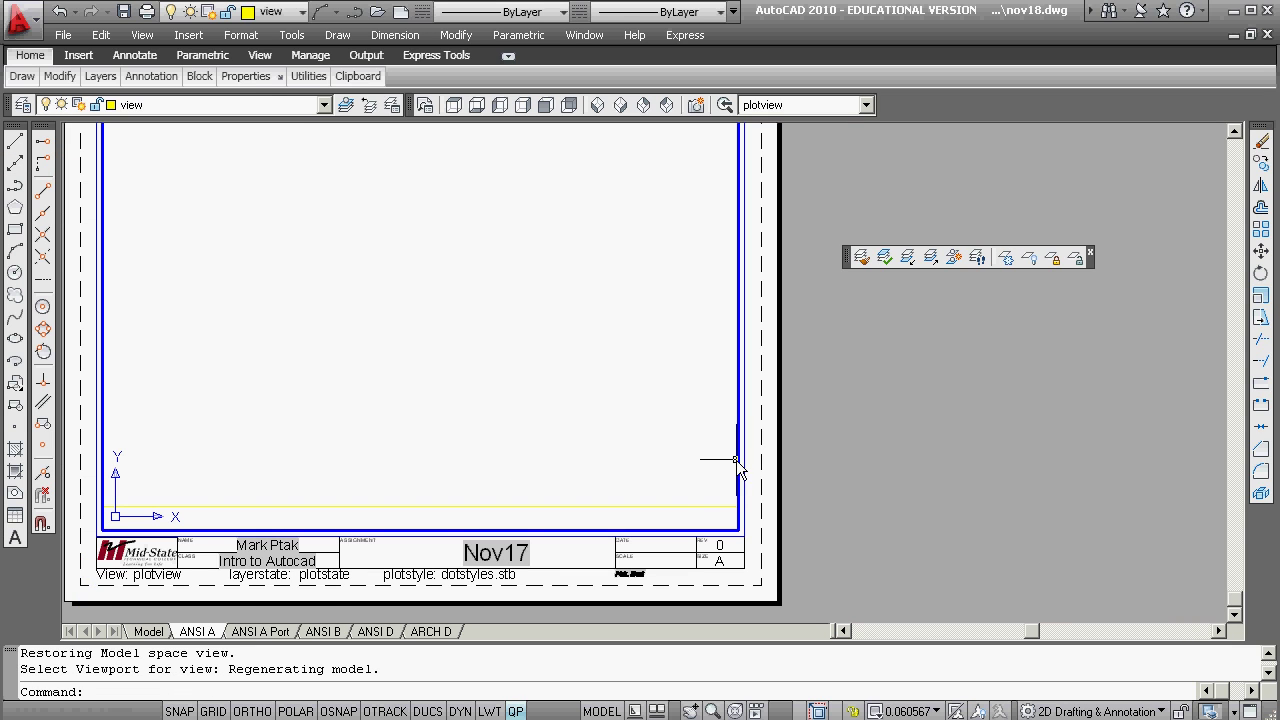
Set the viewport scale to 1:2, return to paper space, then switch to the Model tab.
click(936, 711)
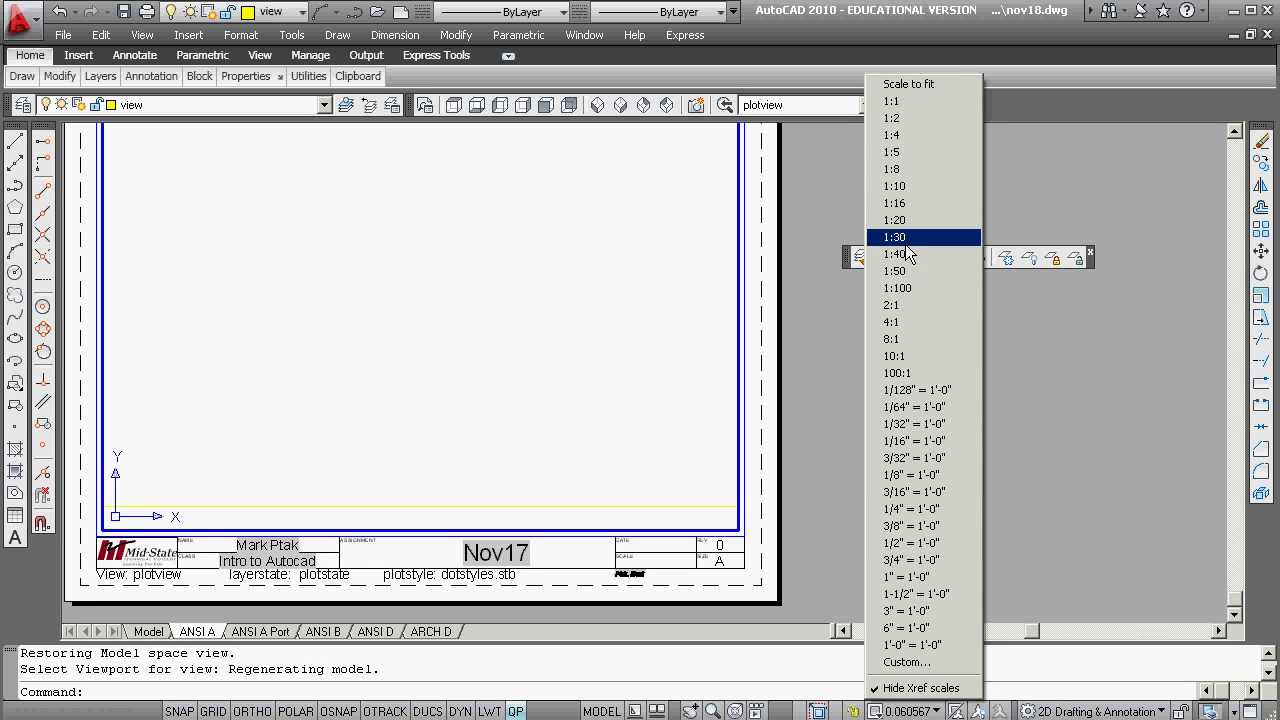
click(898, 120)
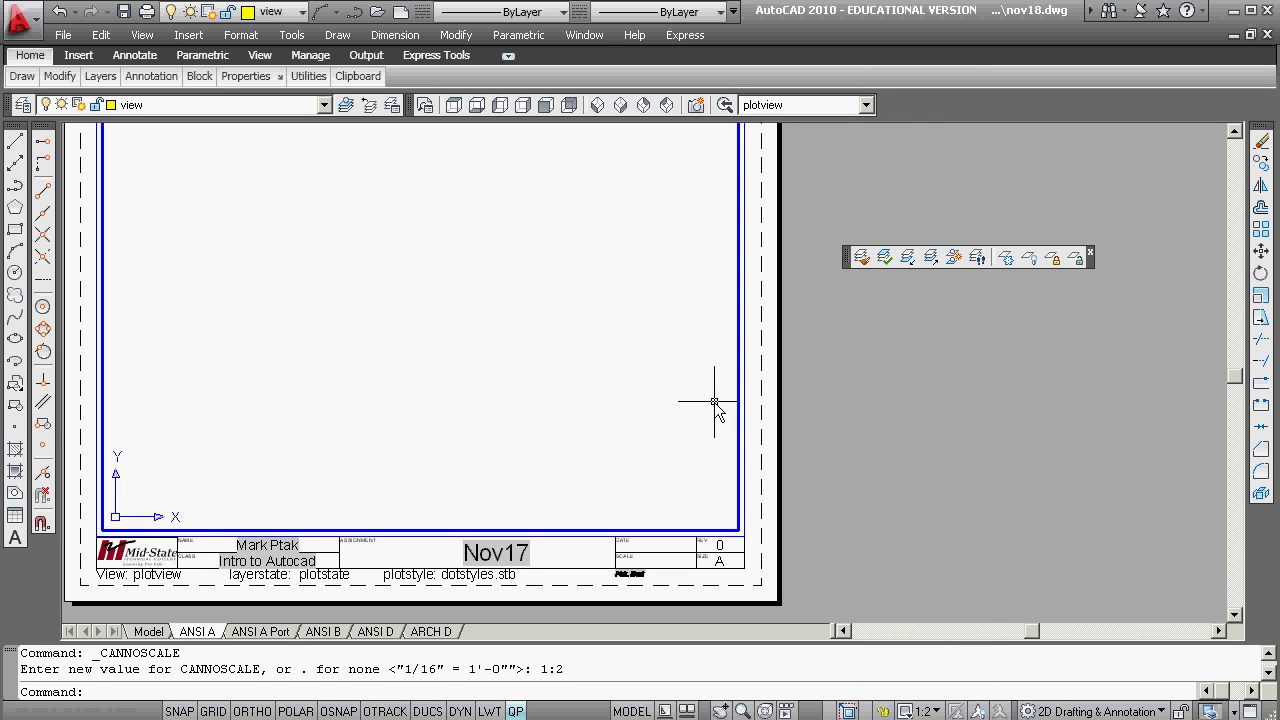
double_click(876, 385)
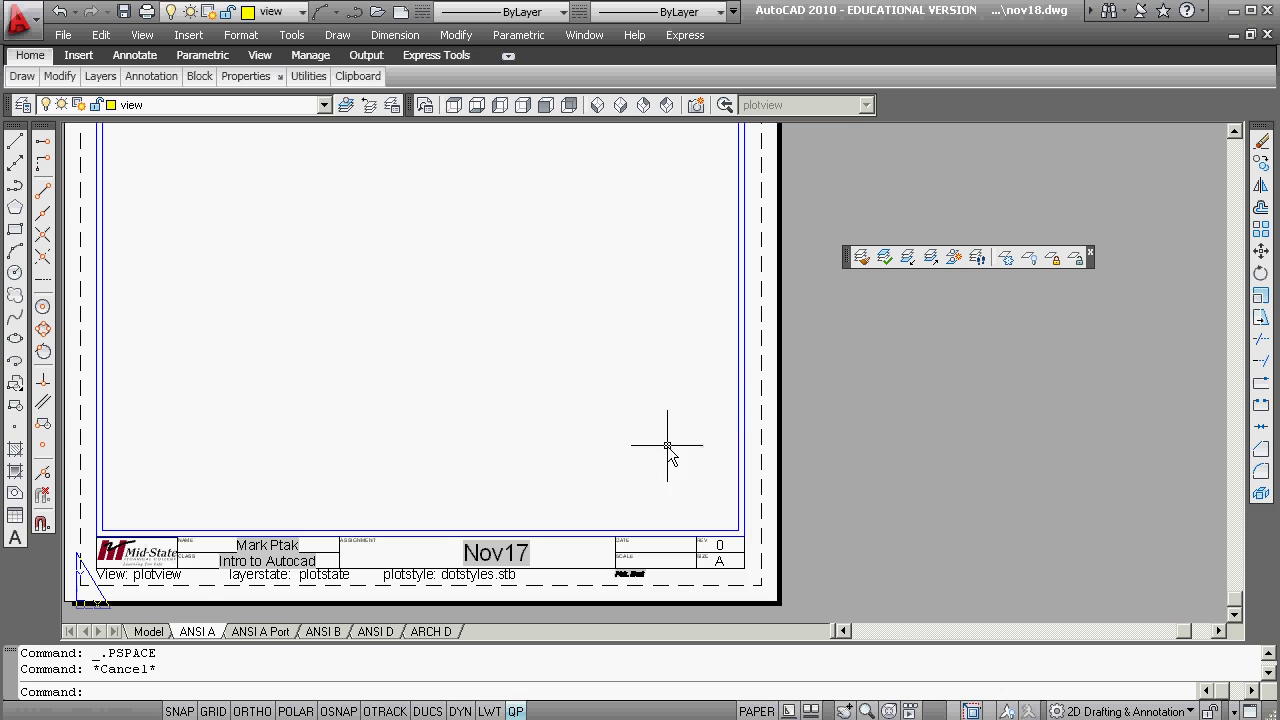
click(148, 631)
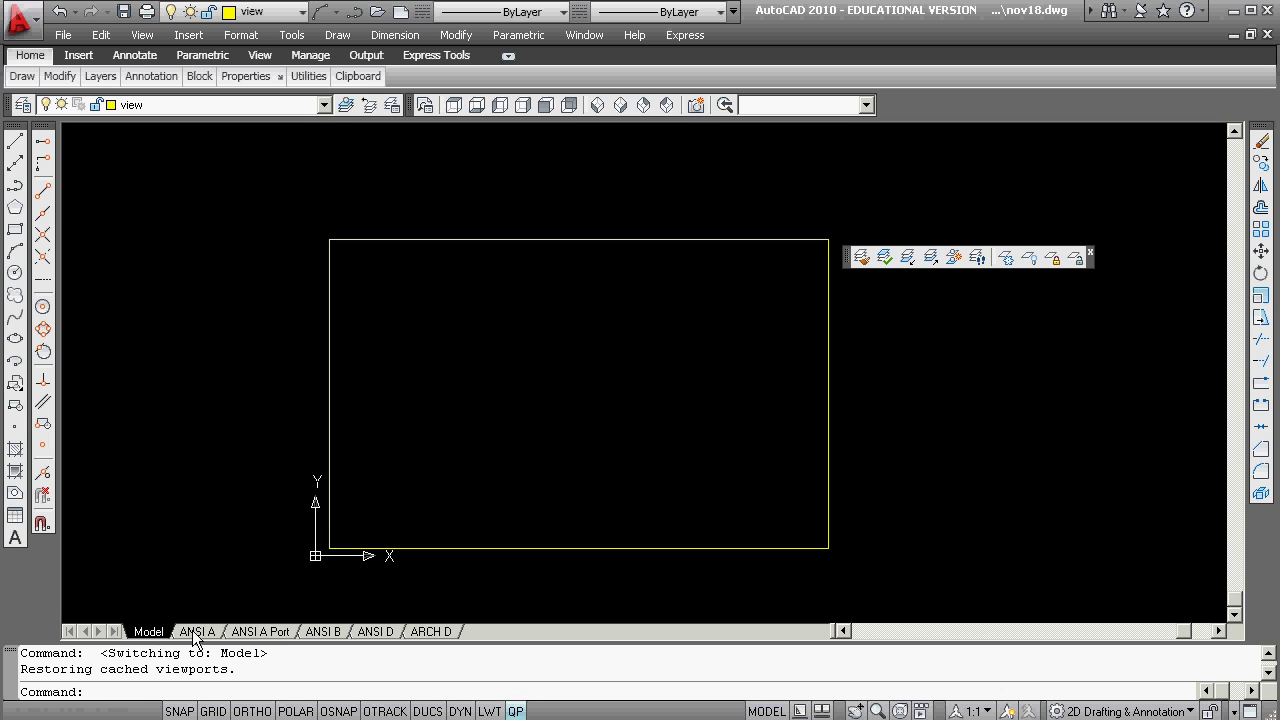
click(193, 631)
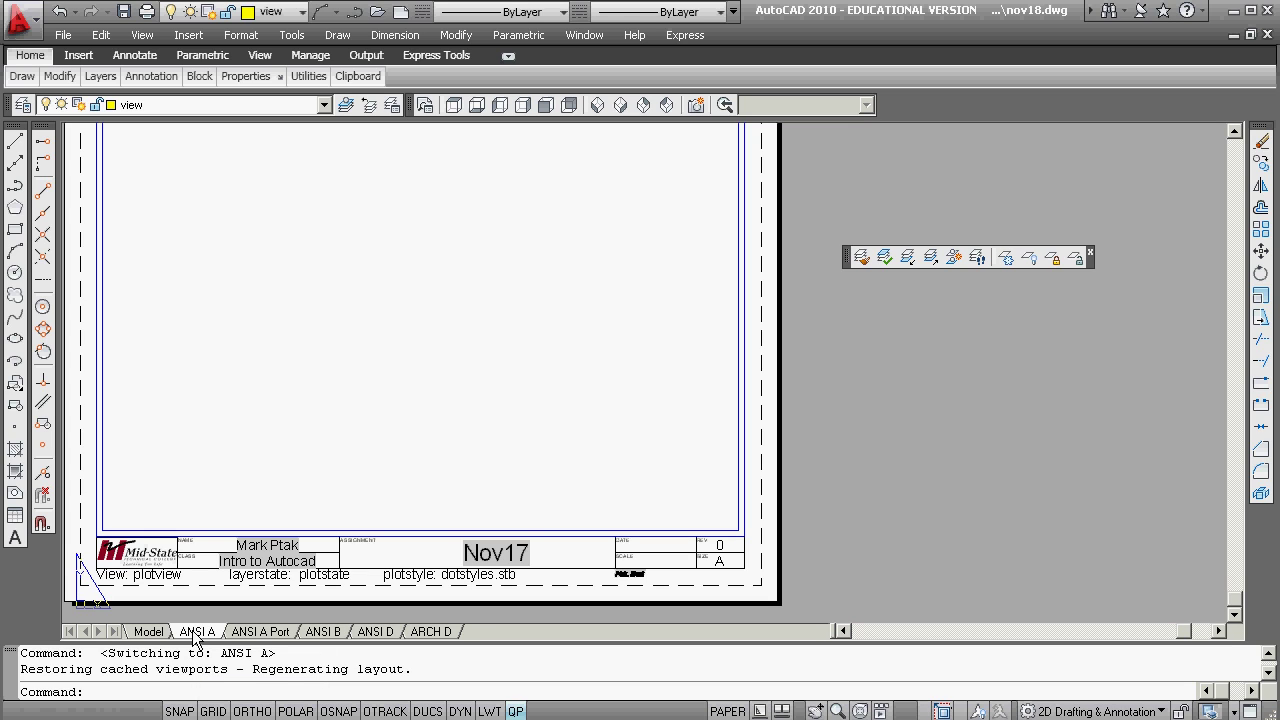
double_click(244, 427)
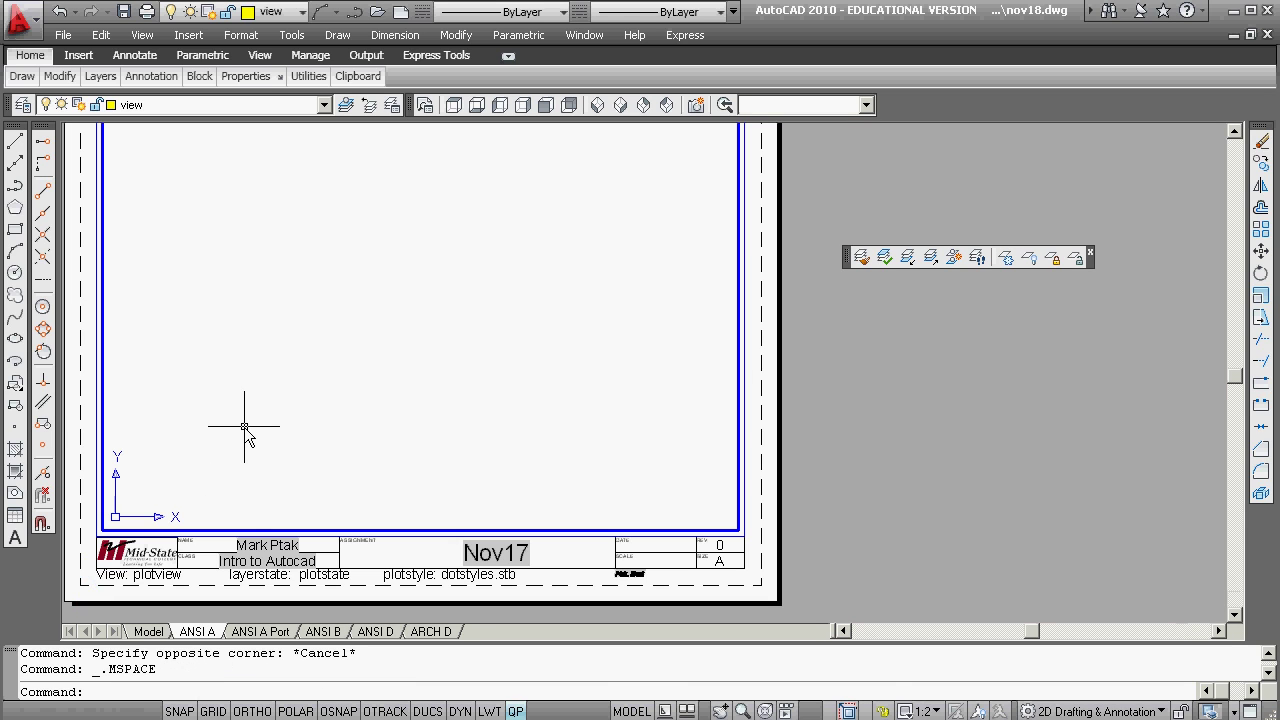
click(149, 633)
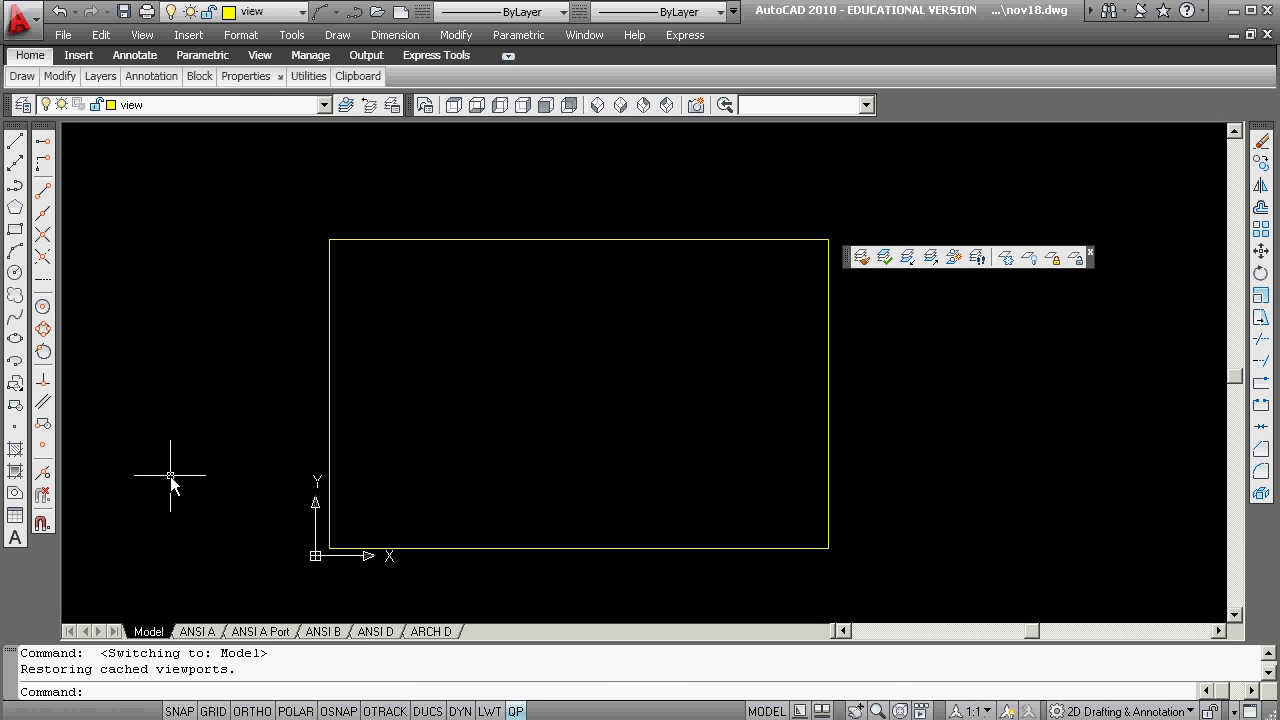
scroll(169, 375, down, 1)
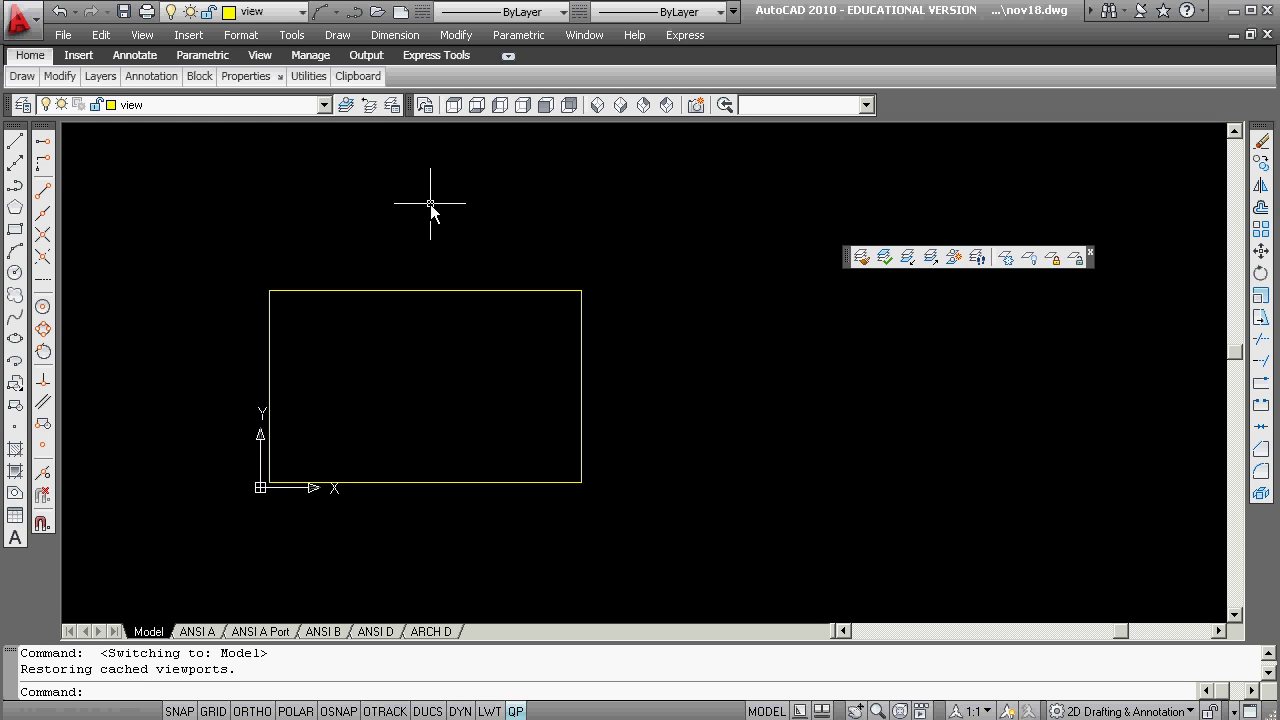
Set the 2D model space uniform background colour to Blue in Drawing Window Colors.
text(options)
key(Return)
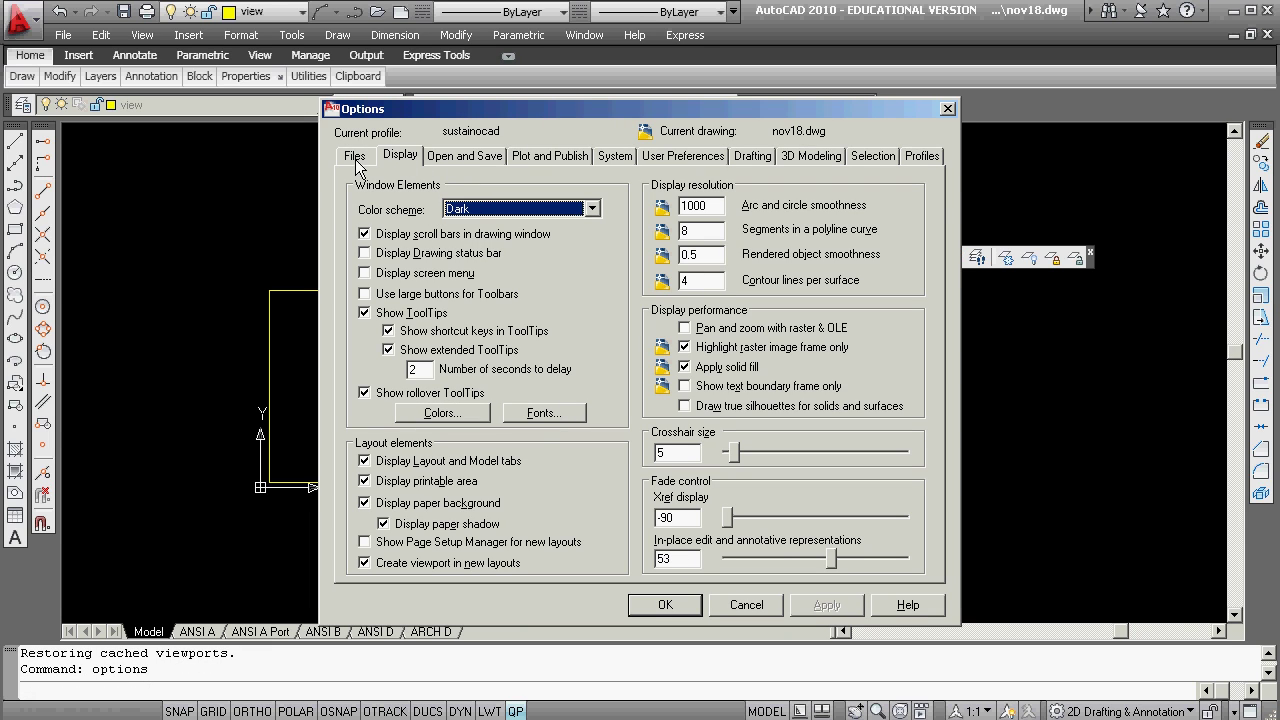
click(447, 411)
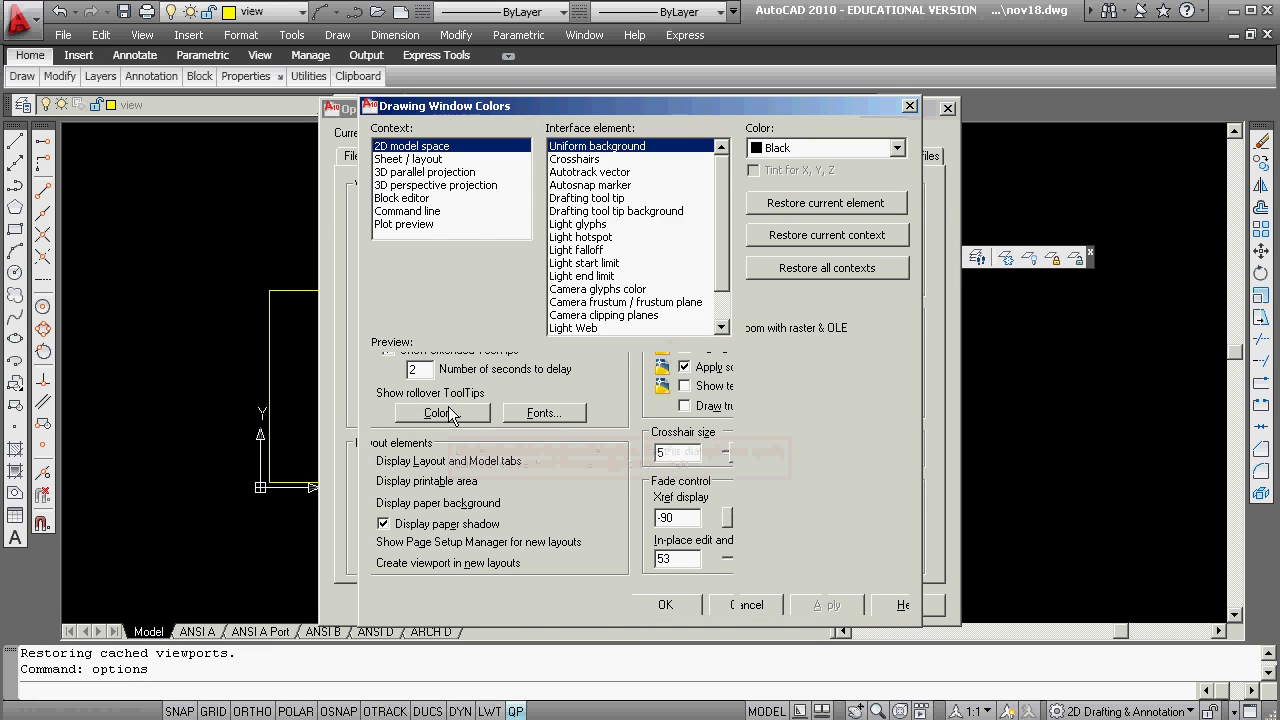
click(897, 148)
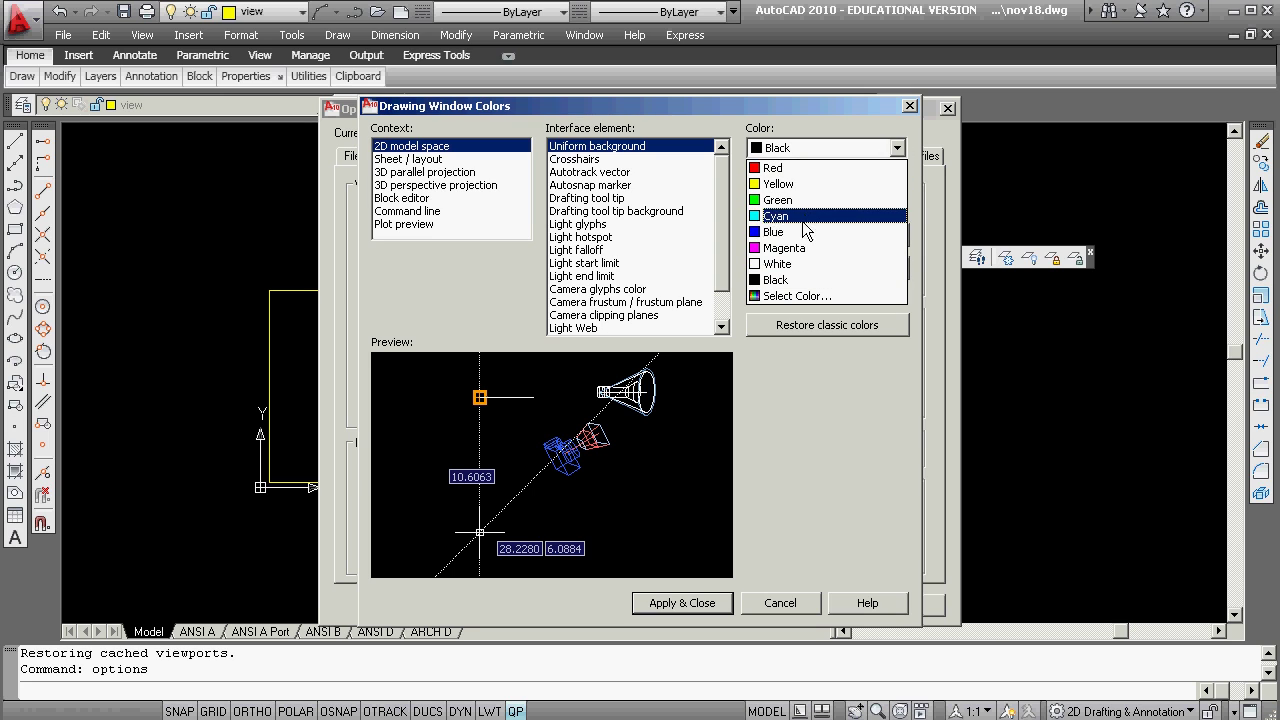
click(793, 233)
click(711, 604)
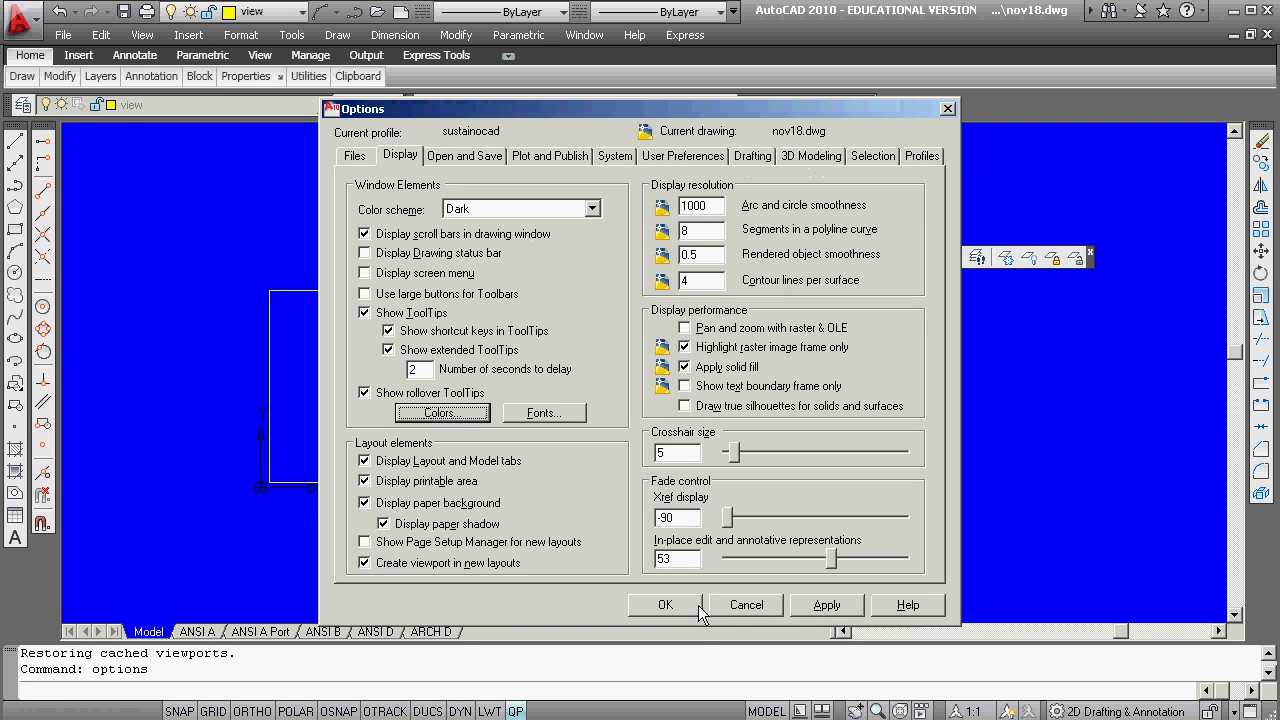
click(669, 604)
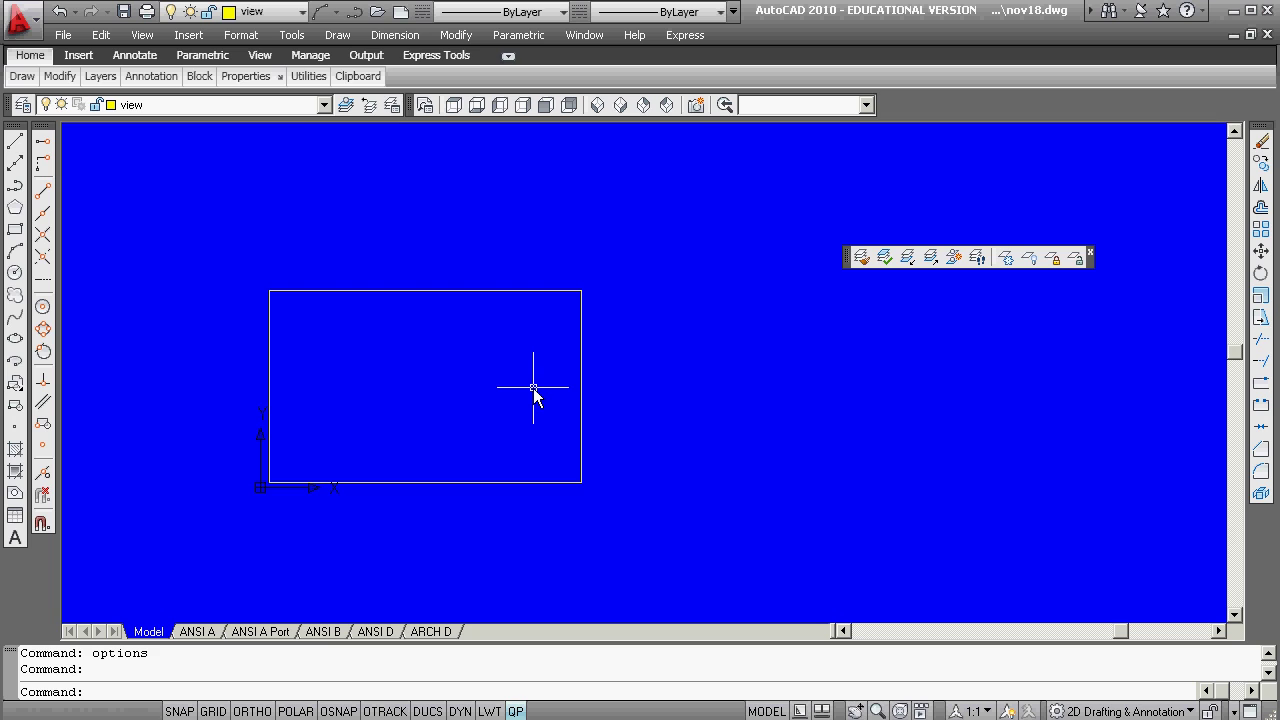
Repeat OPTIONS to set the model space background to Green, then check ANSI A and return to Model.
right_click(653, 266)
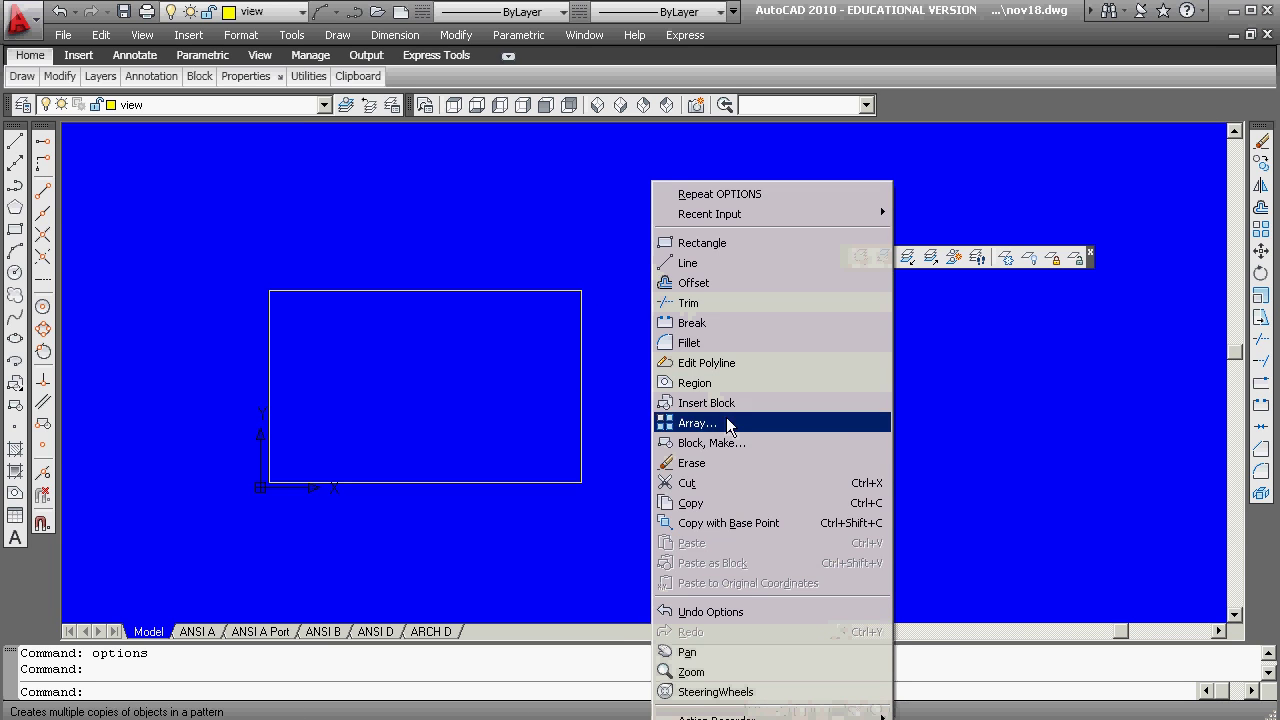
click(719, 194)
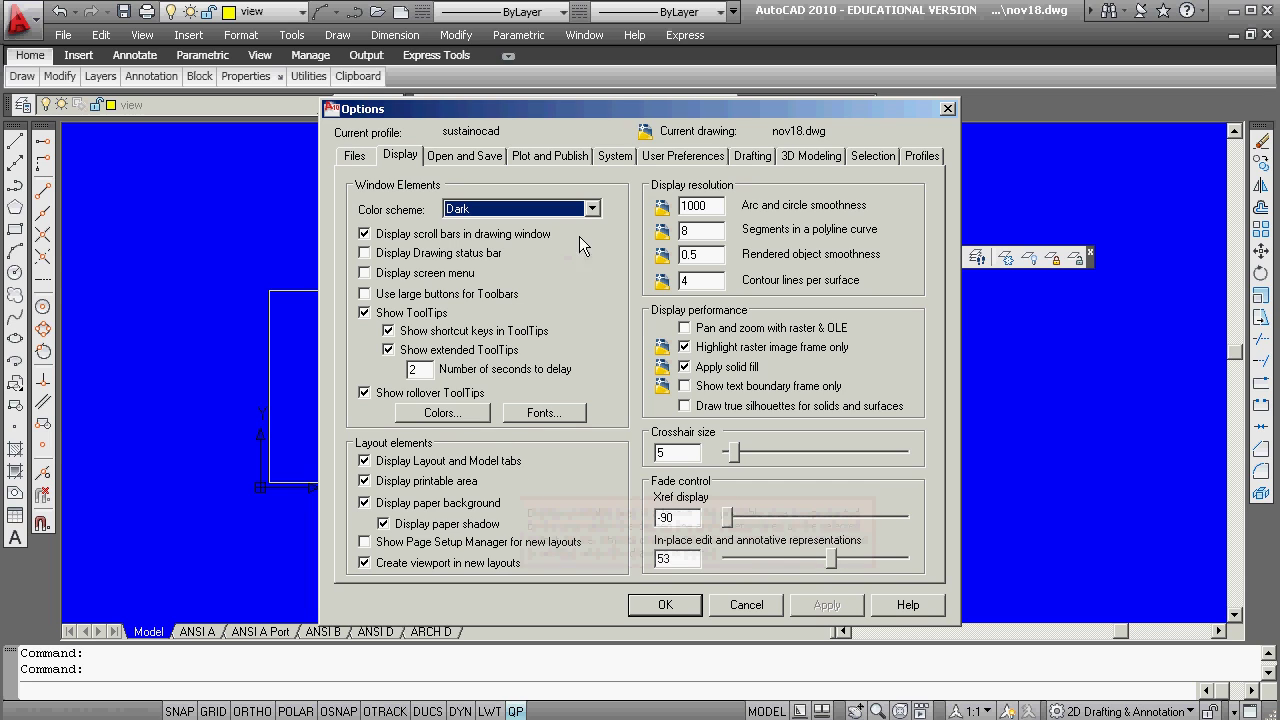
click(442, 412)
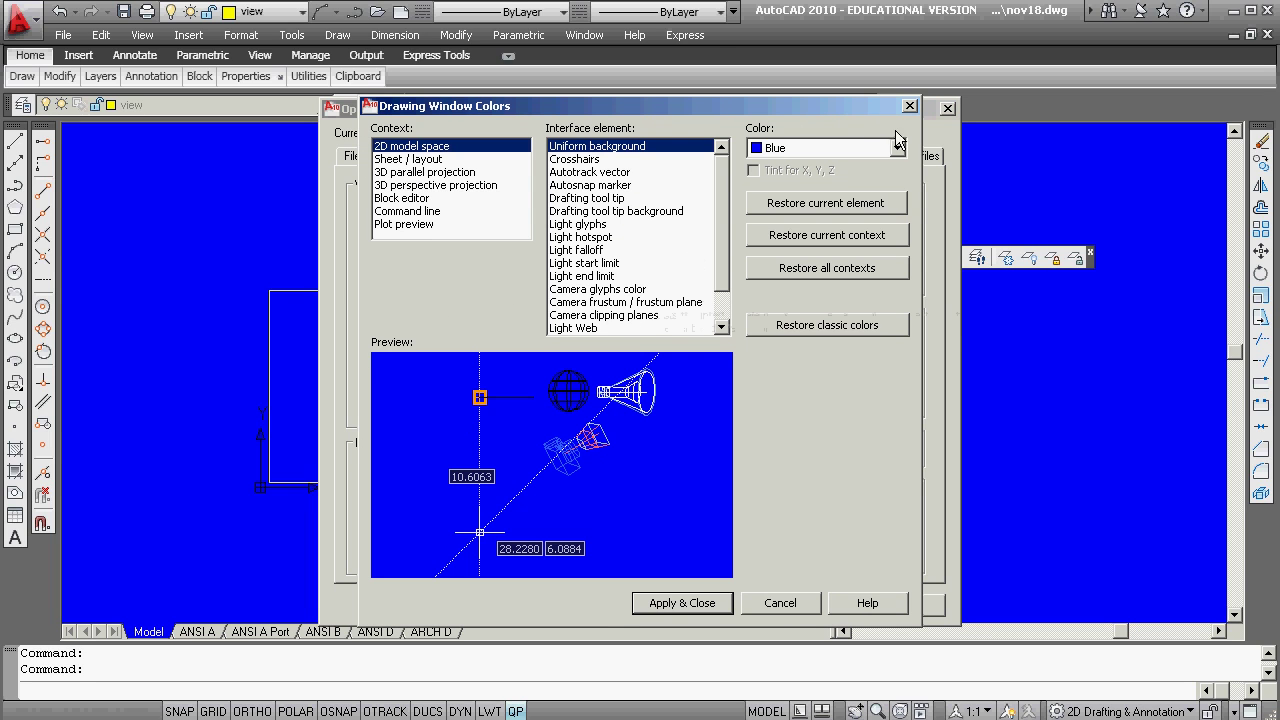
click(896, 149)
click(778, 200)
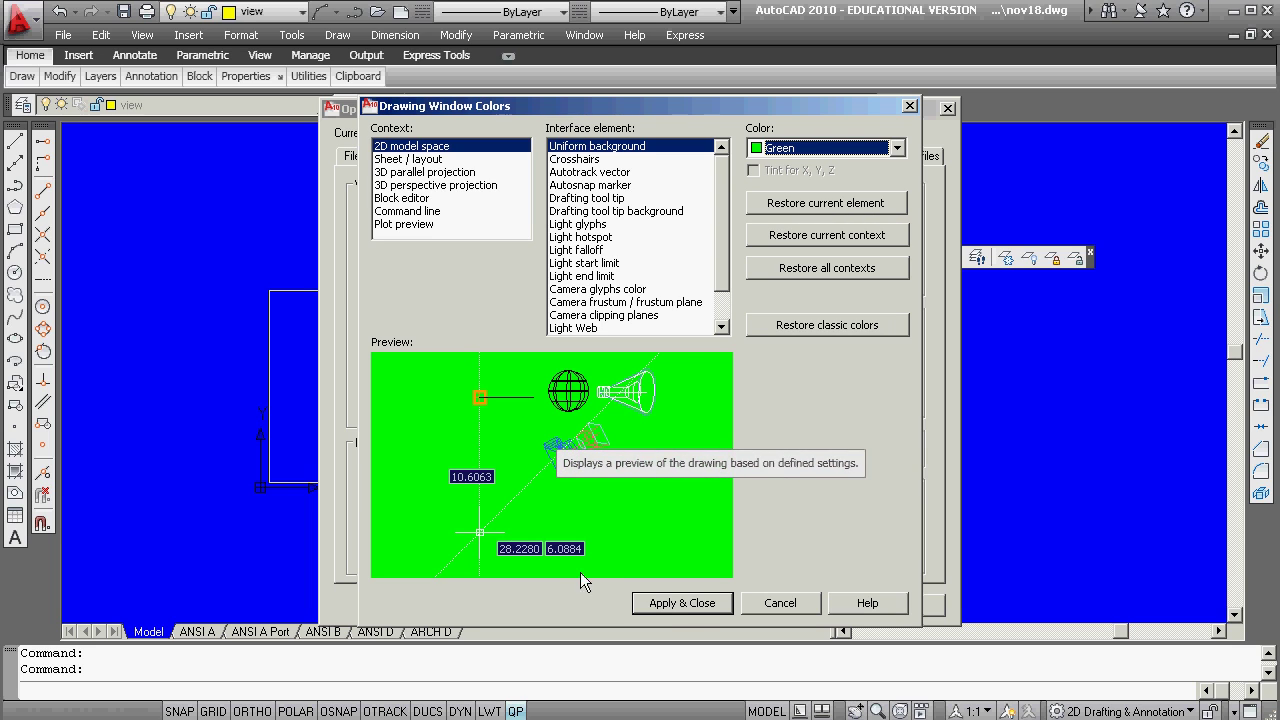
click(690, 604)
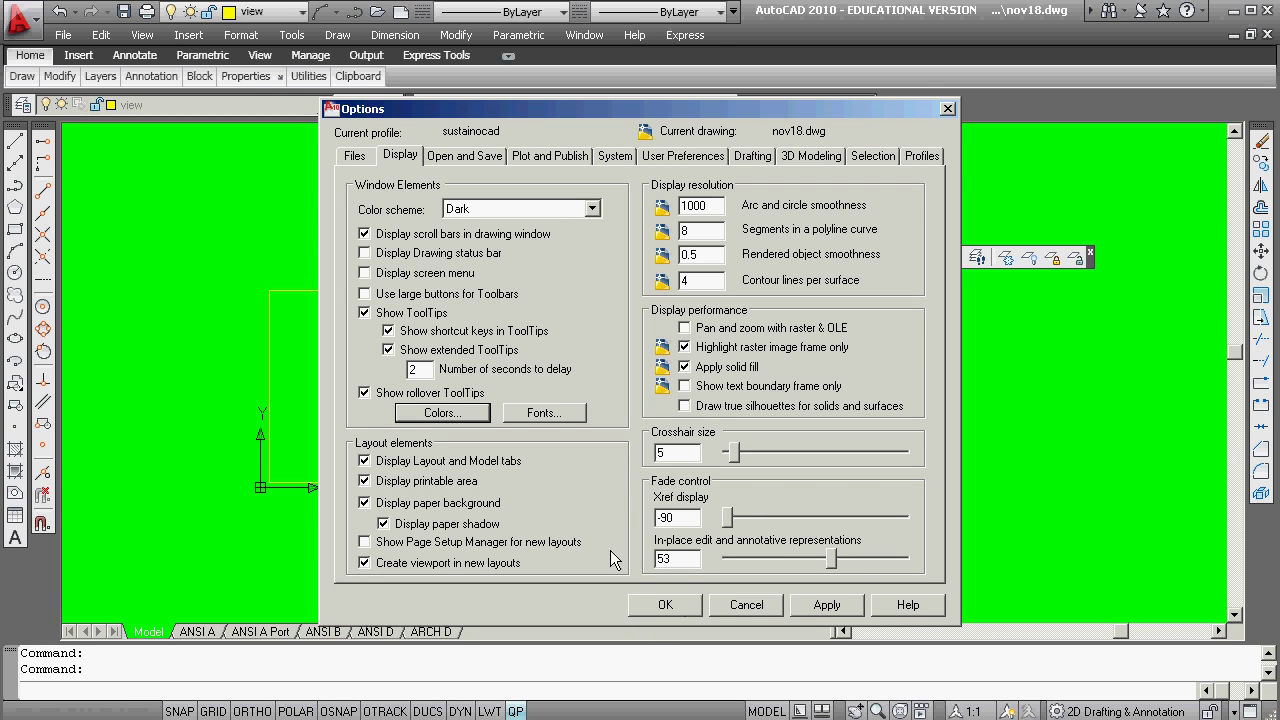
click(683, 610)
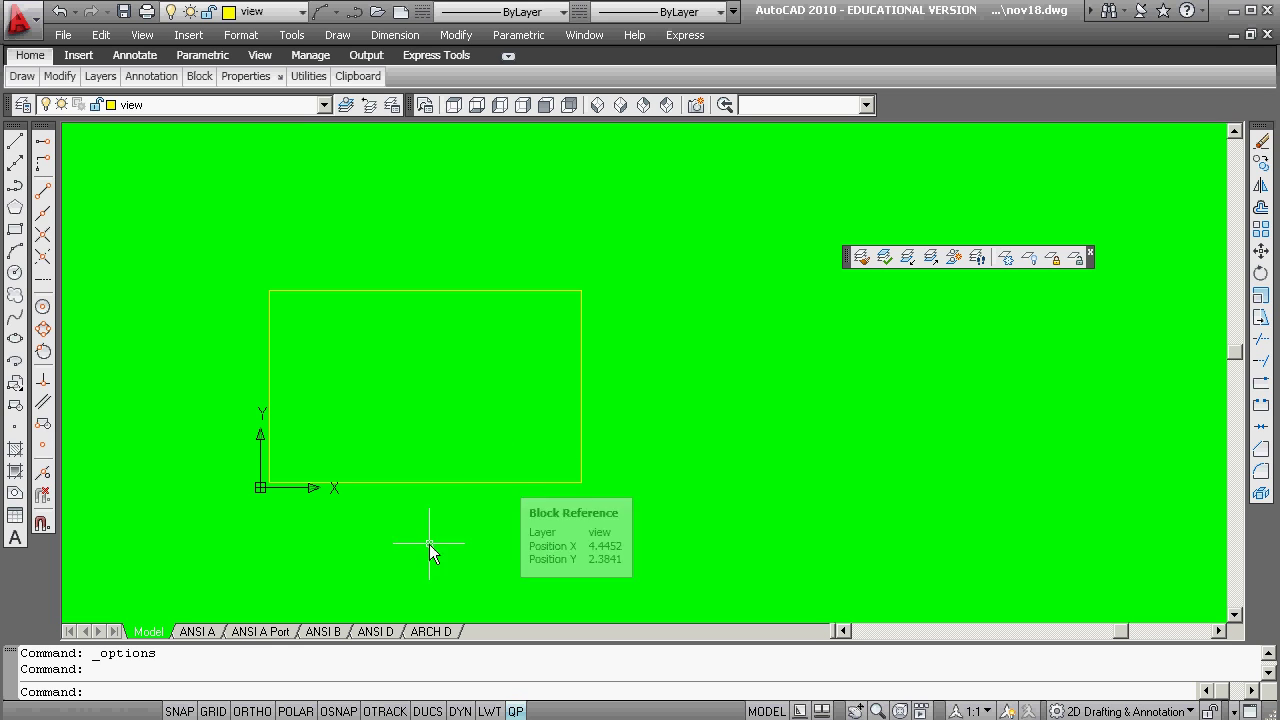
click(203, 633)
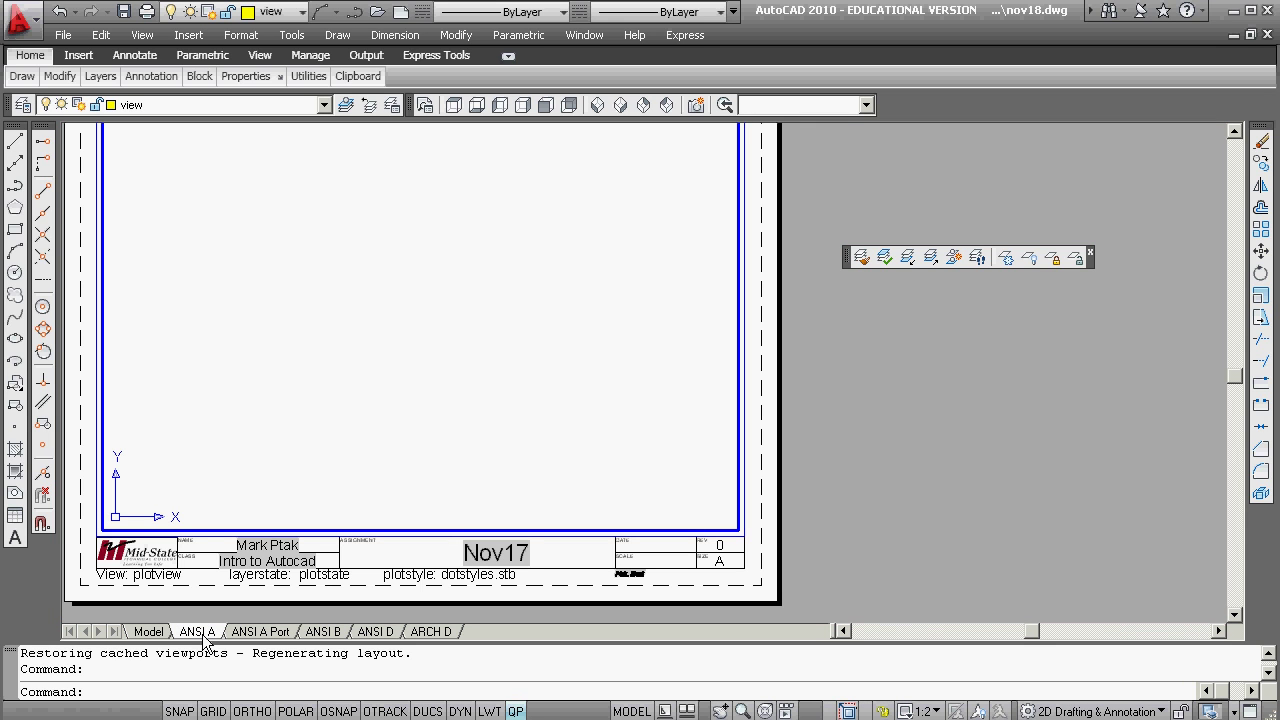
click(150, 633)
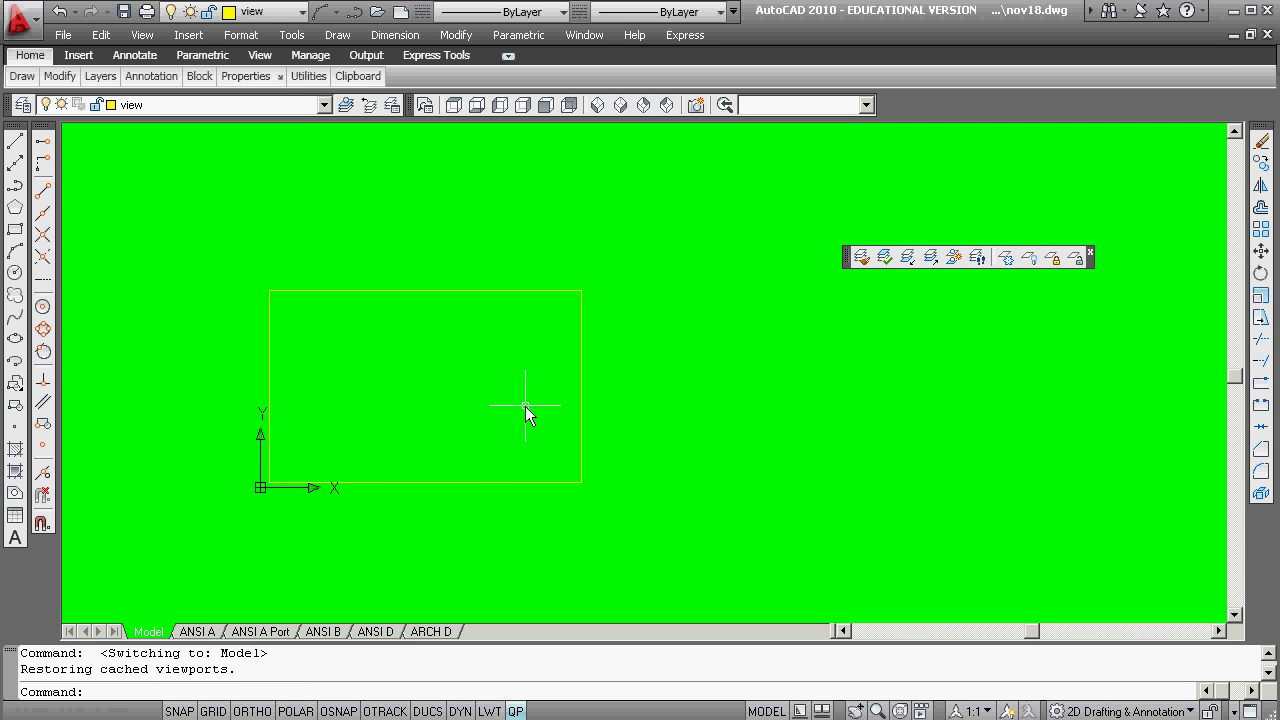
right_click(631, 236)
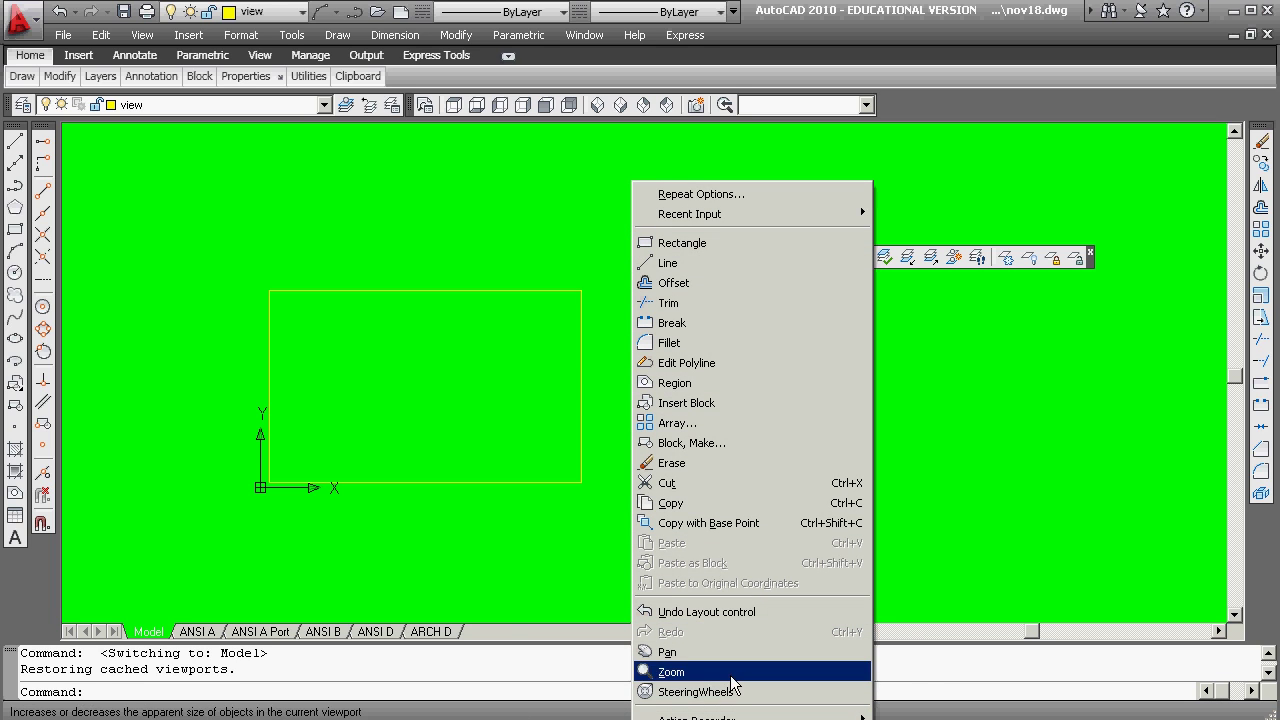
key(o)
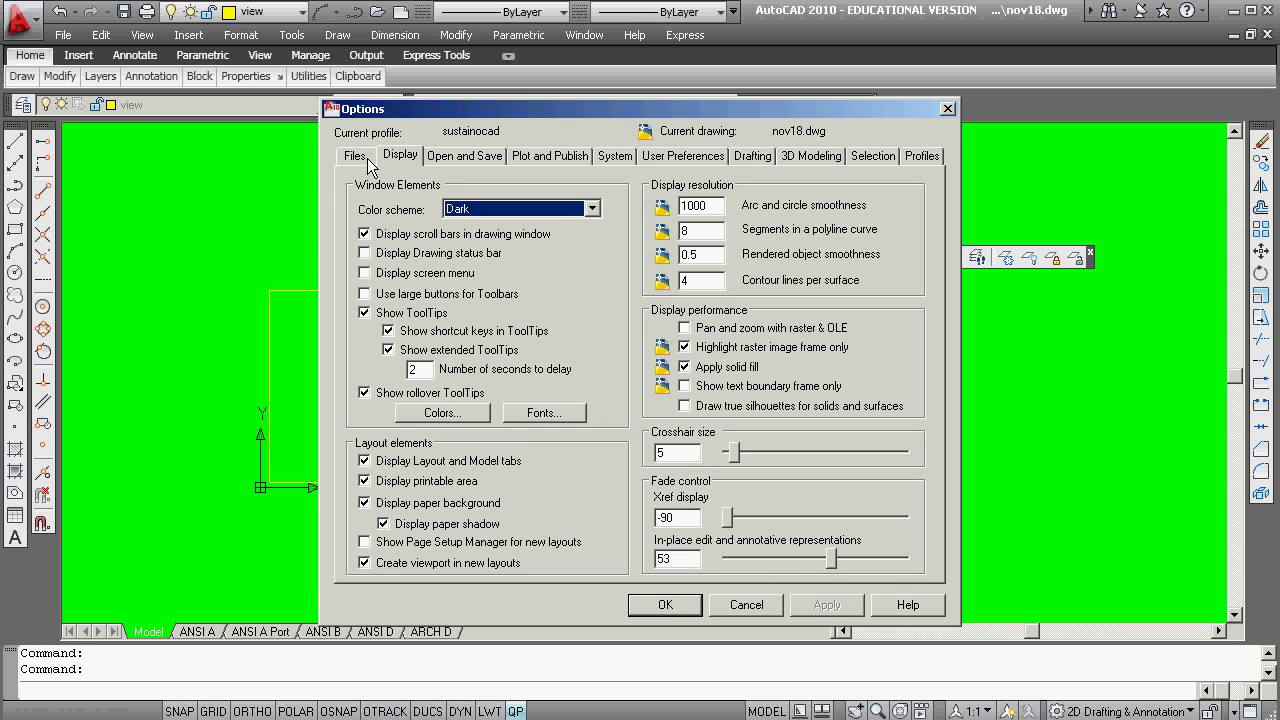
click(357, 157)
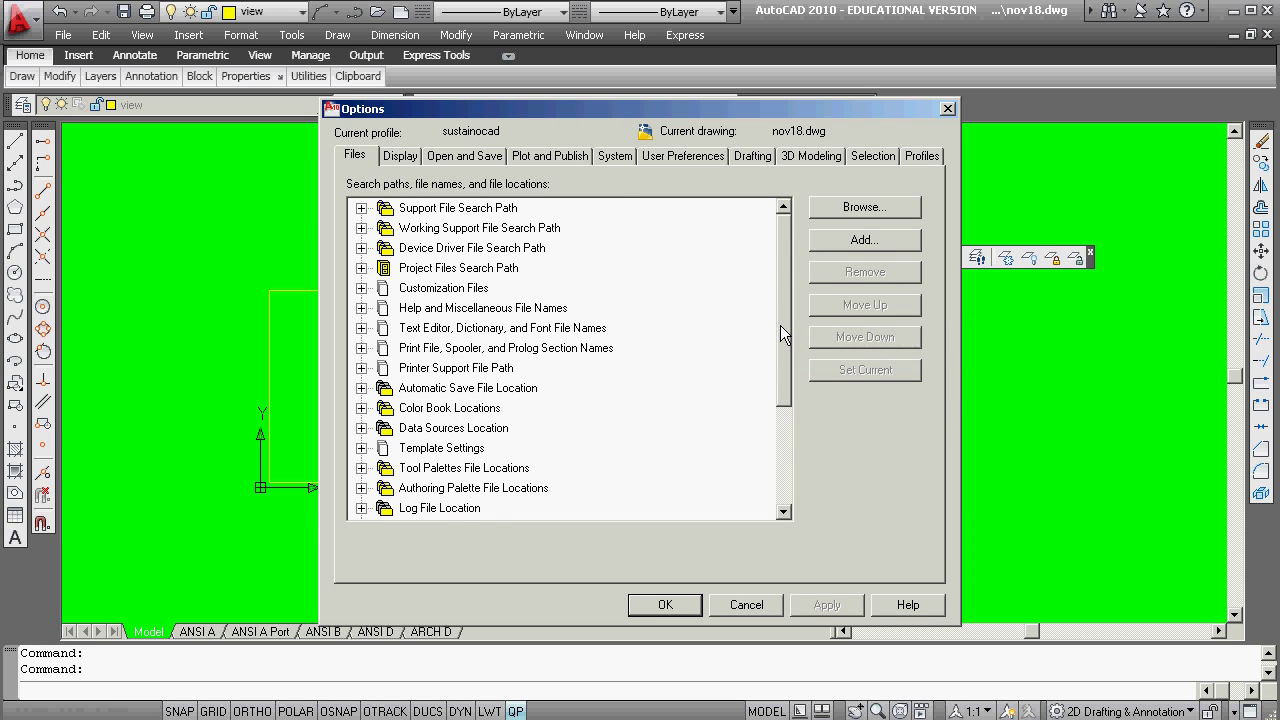
scroll(776, 440, down, 3)
scroll(782, 338, up, 3)
click(362, 388)
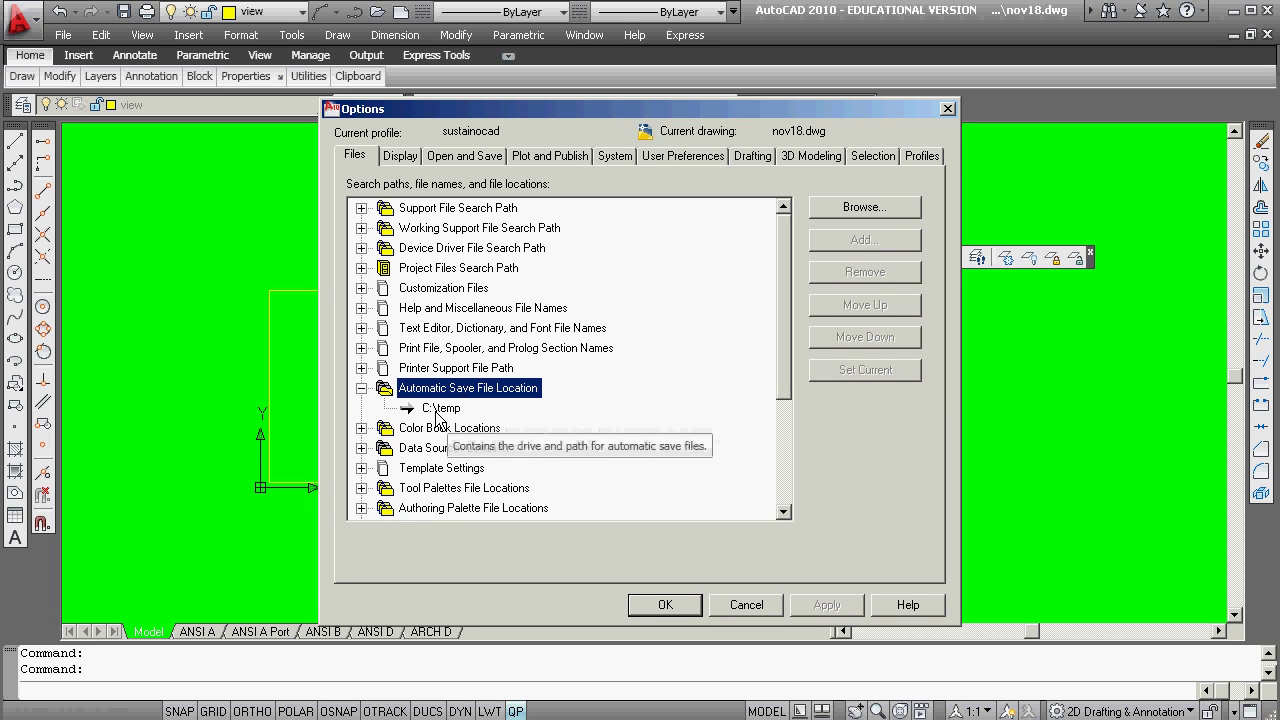
mouse_move(467, 388)
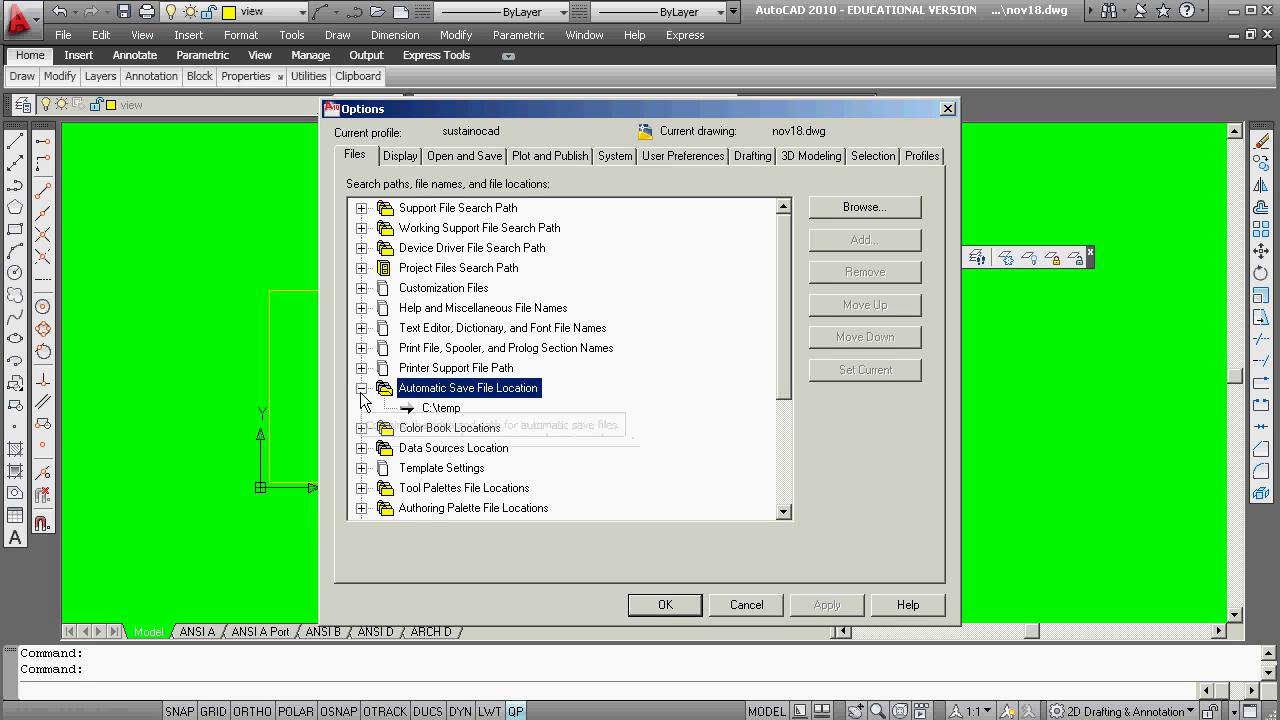
click(361, 389)
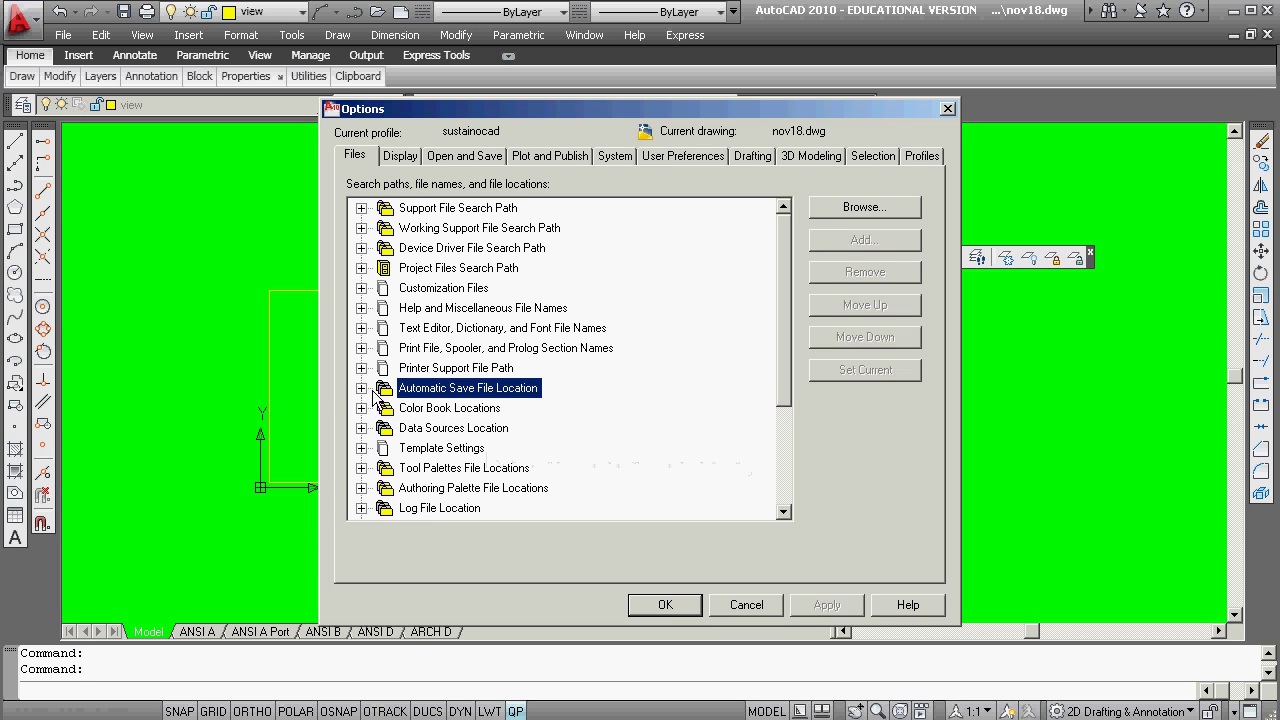
click(361, 368)
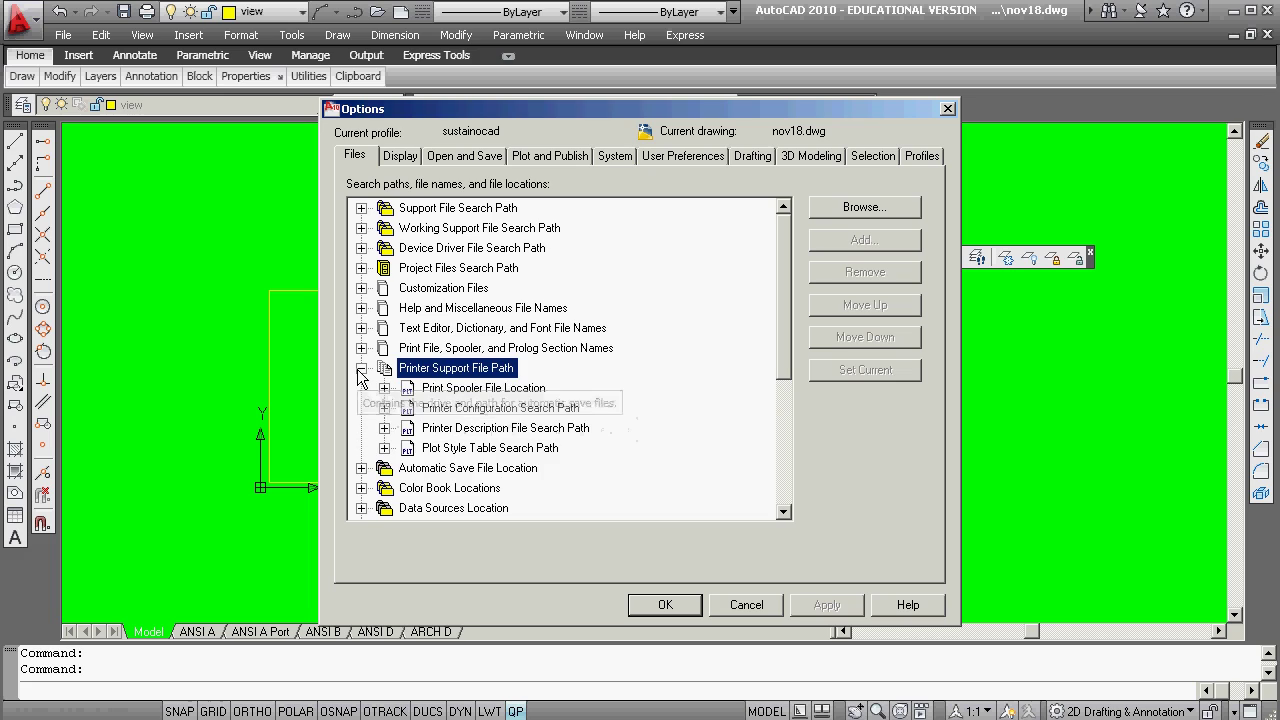
click(385, 448)
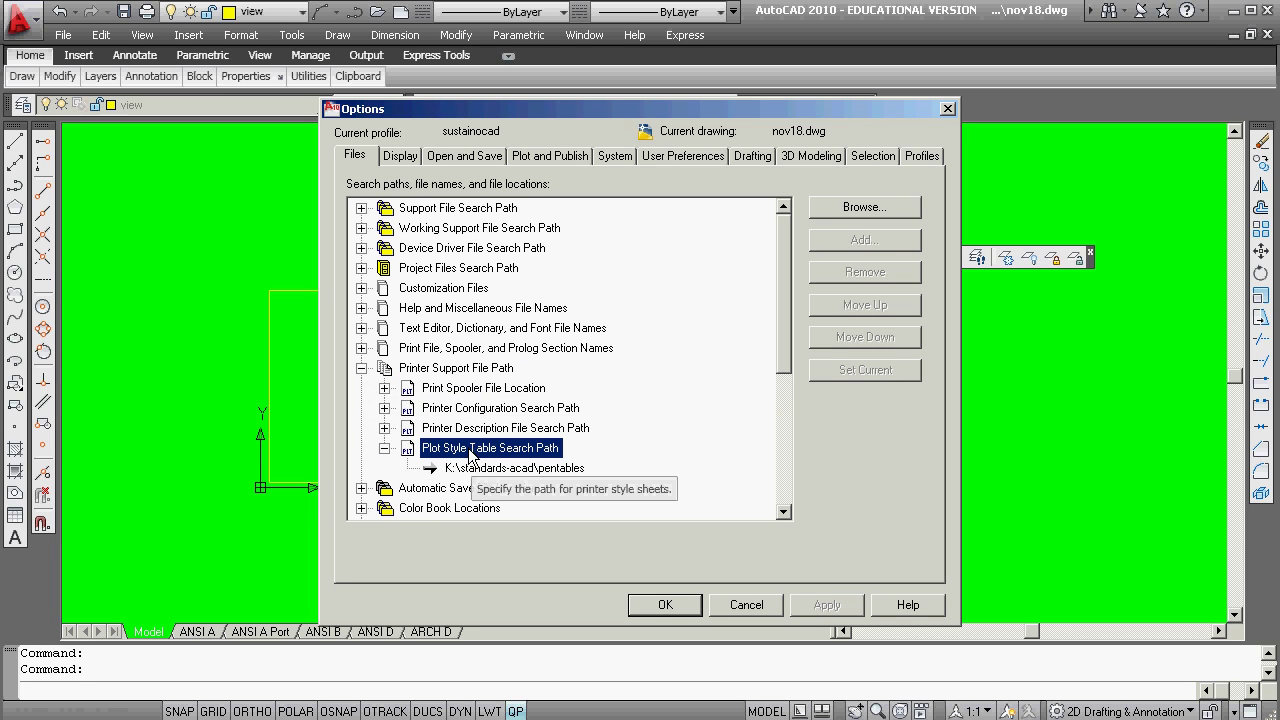
click(385, 448)
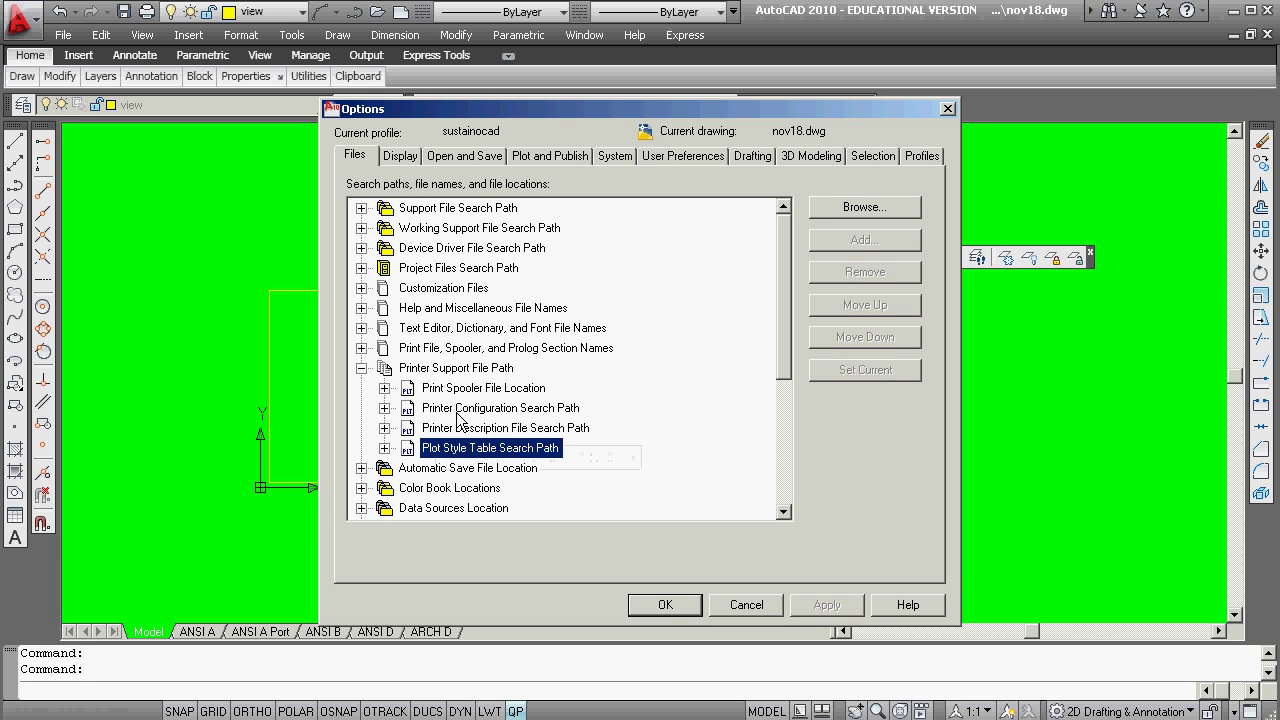
click(361, 368)
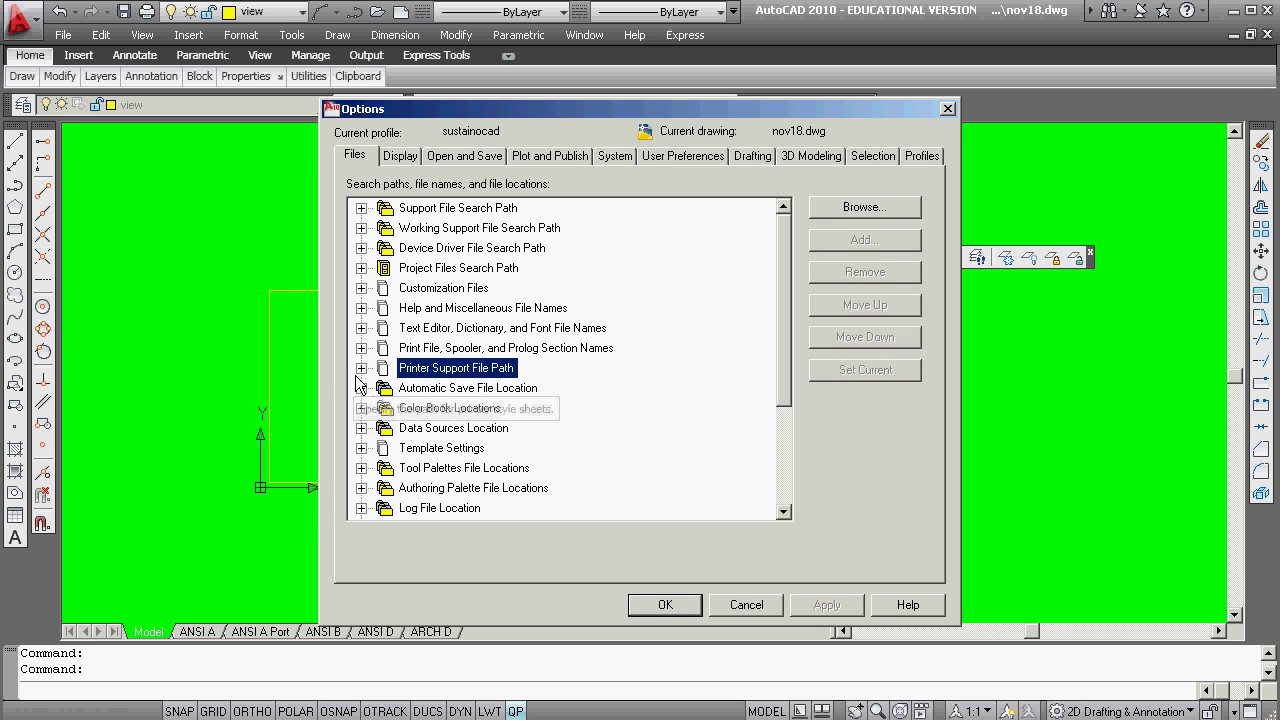
click(361, 288)
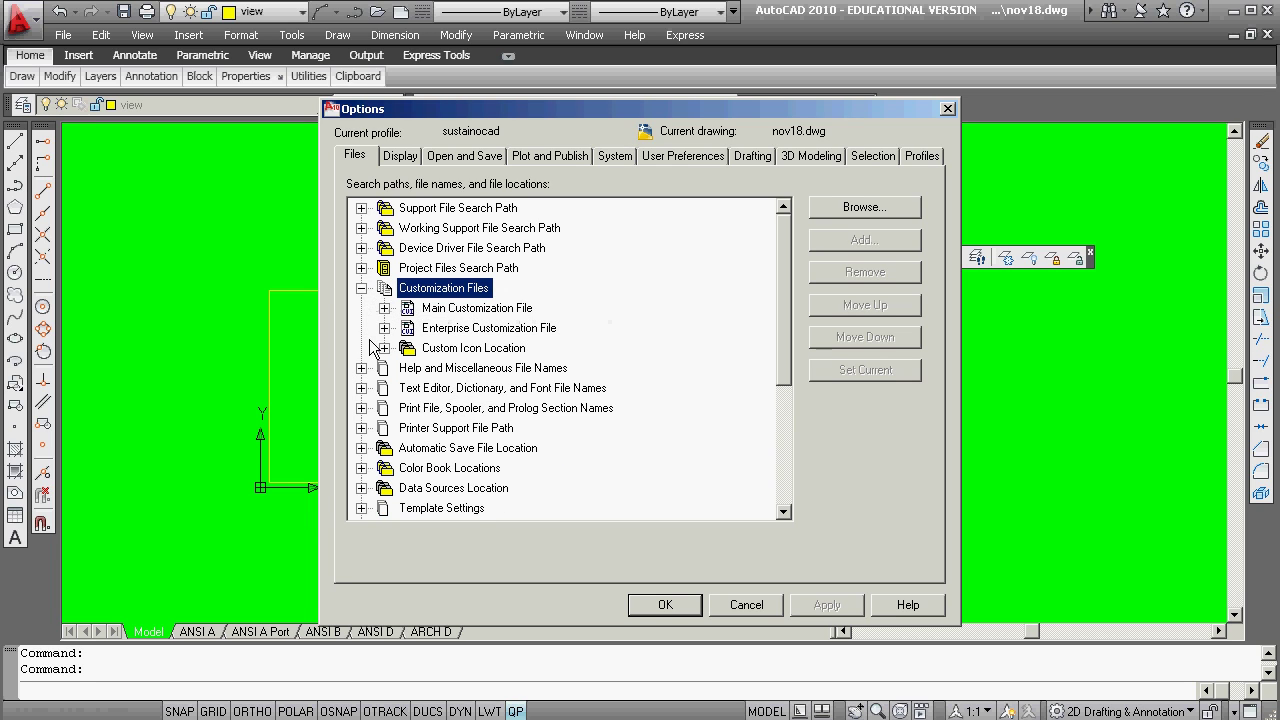
click(384, 308)
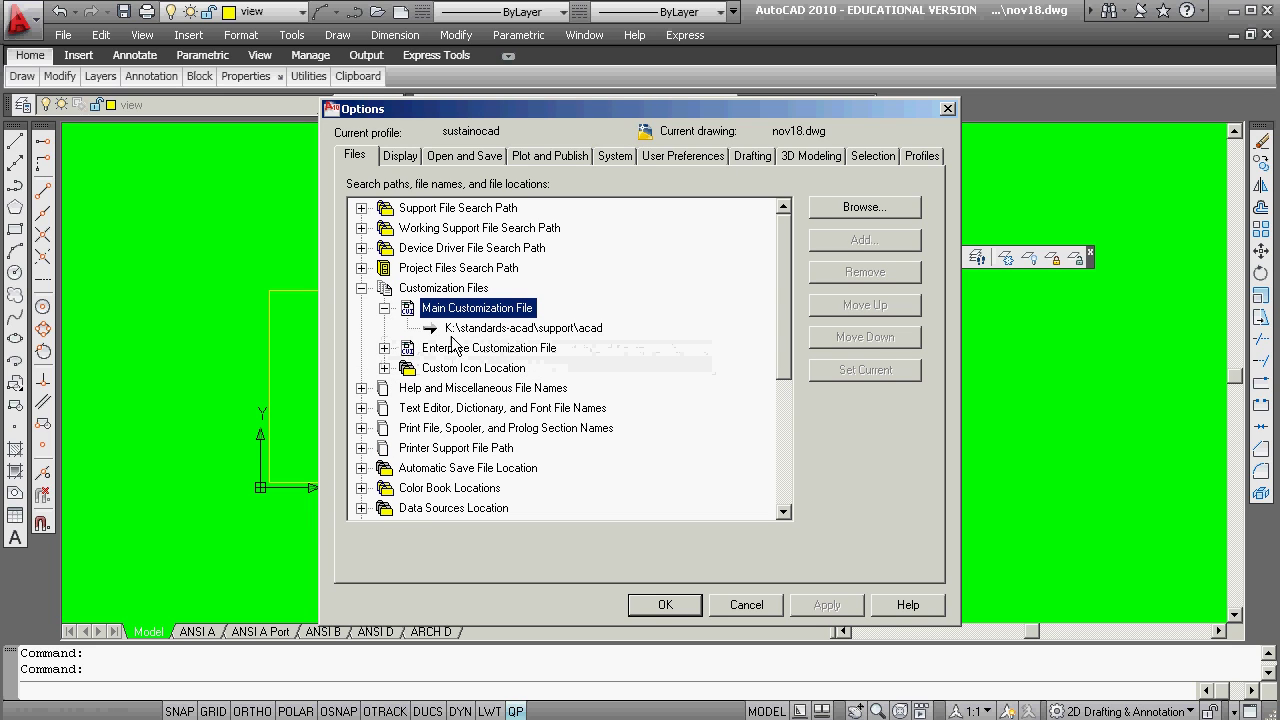
click(384, 348)
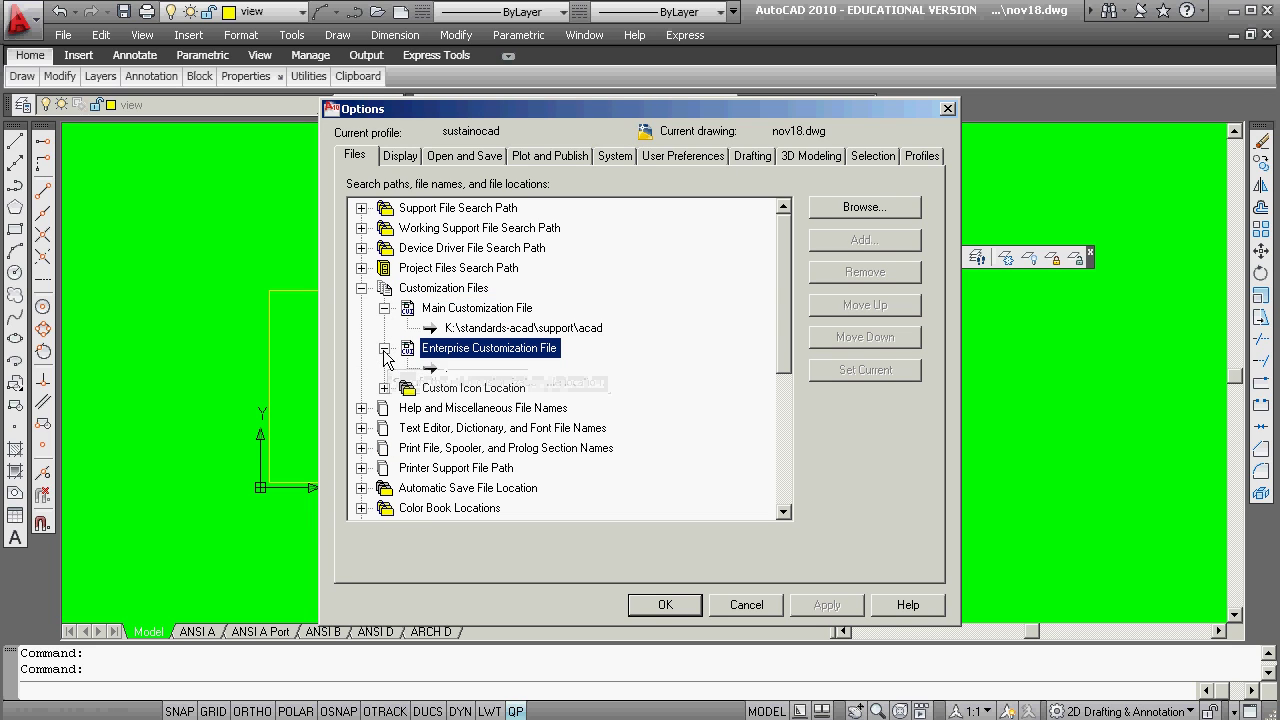
click(384, 348)
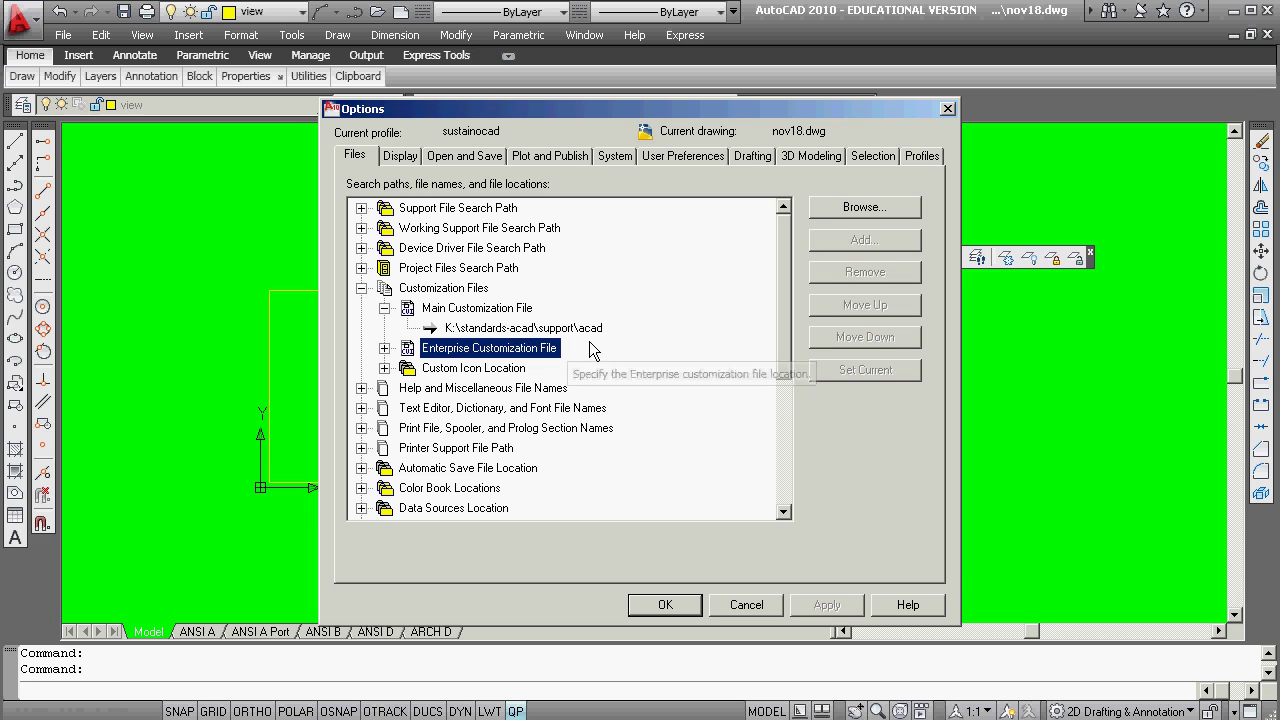
click(384, 308)
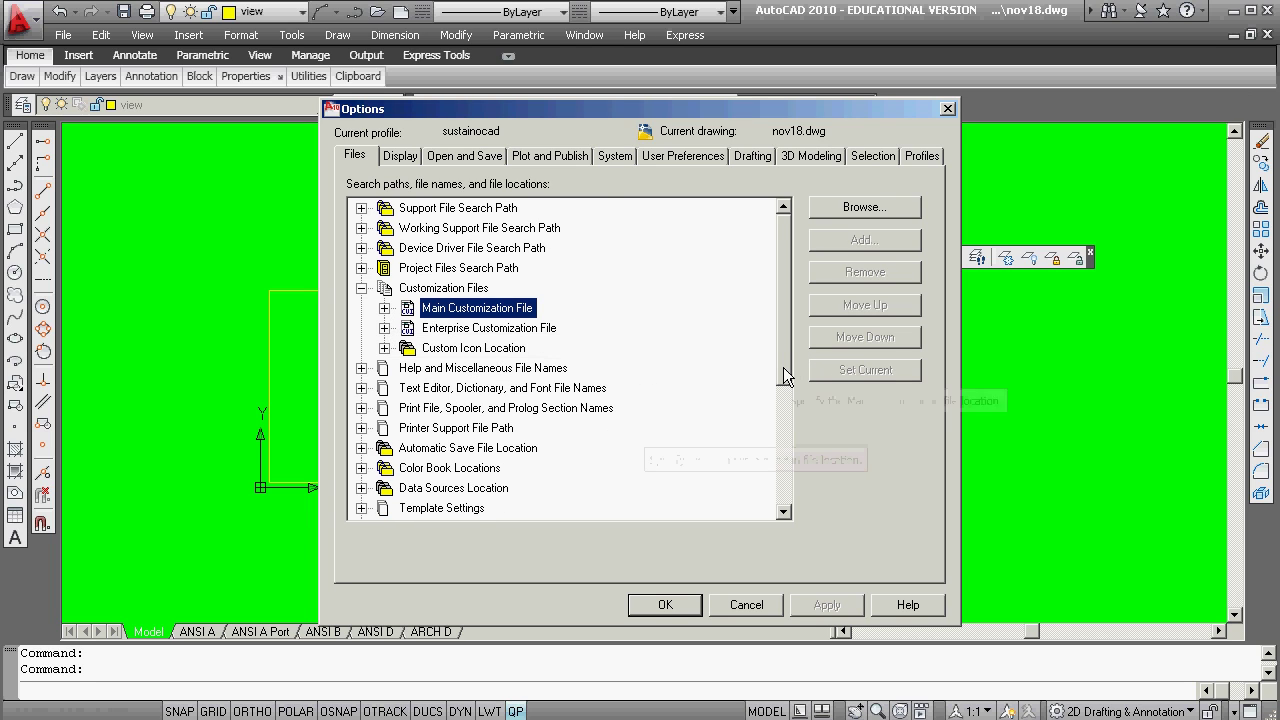
drag(783, 367, 783, 411)
click(361, 428)
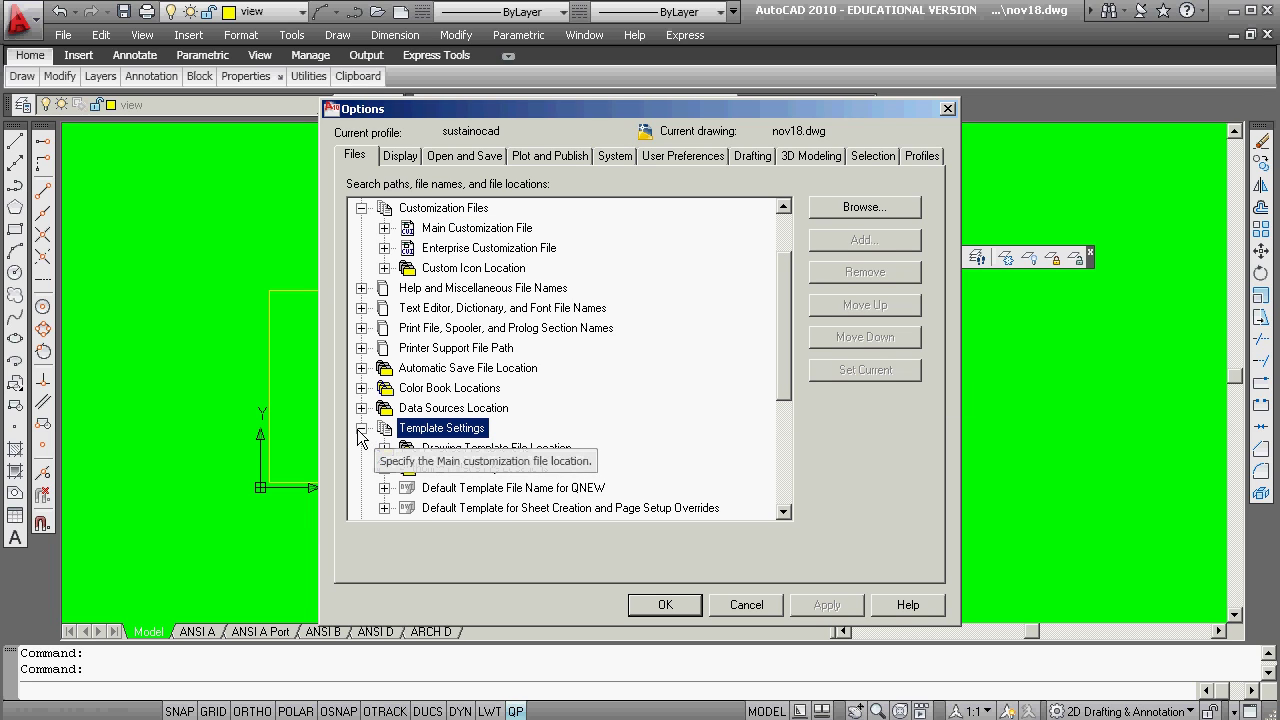
click(384, 448)
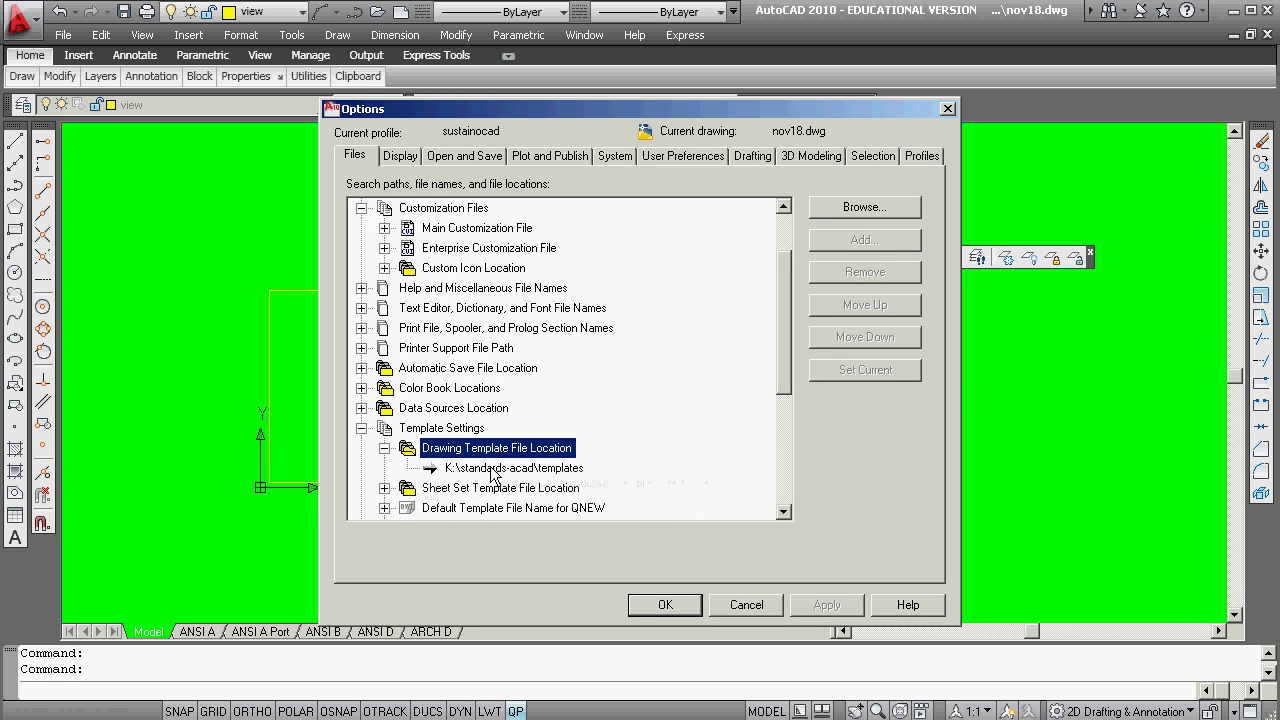
click(384, 448)
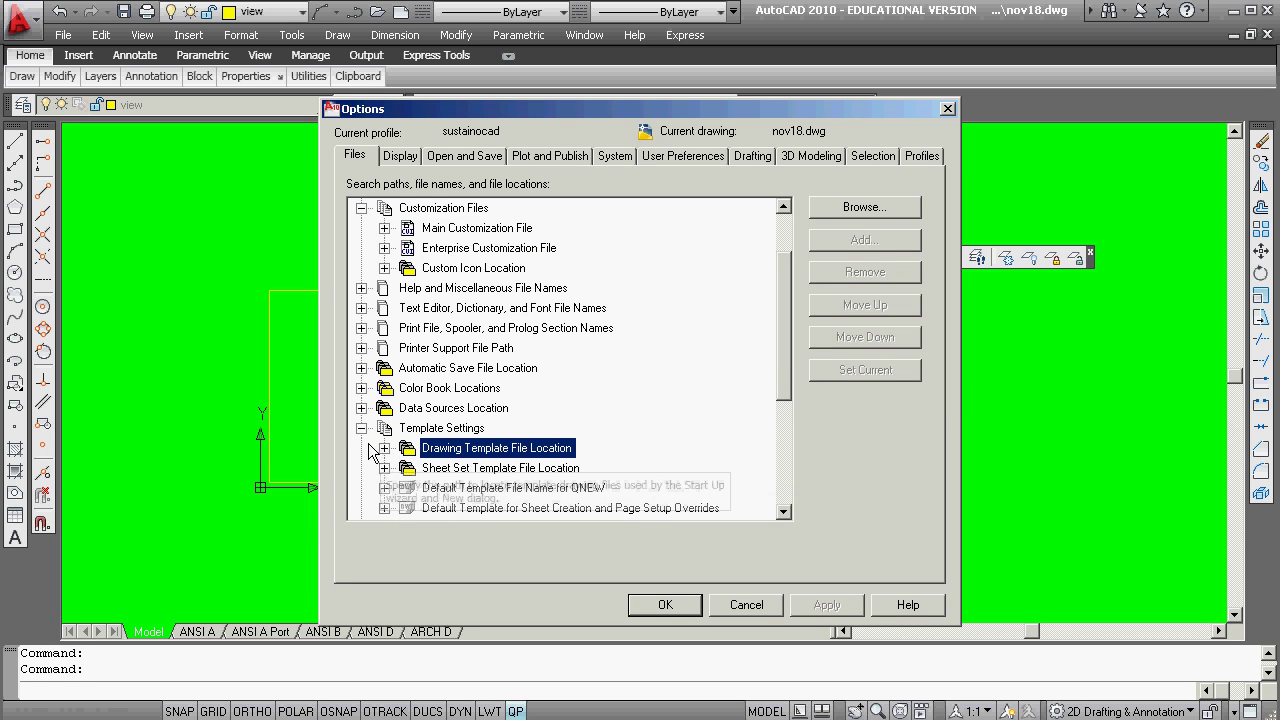
click(361, 428)
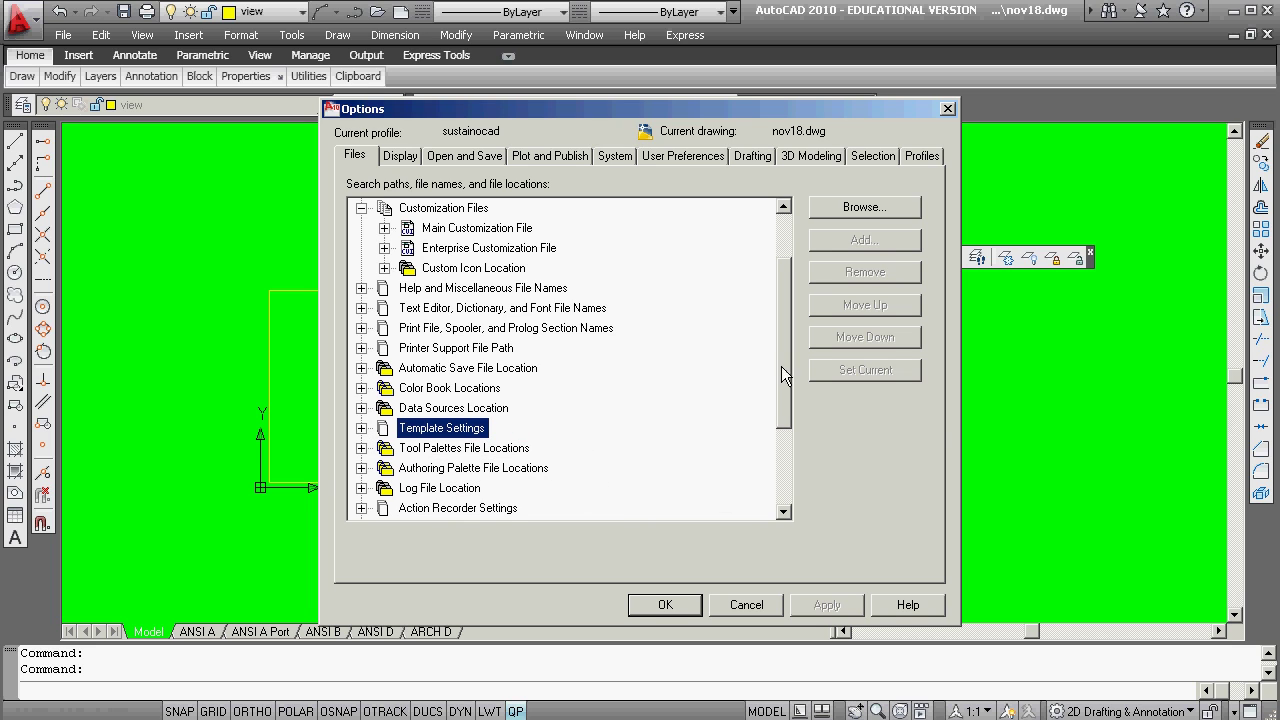
mouse_move(781, 366)
mouse_down()
mouse_move(782, 426)
mouse_move(751, 453)
mouse_up()
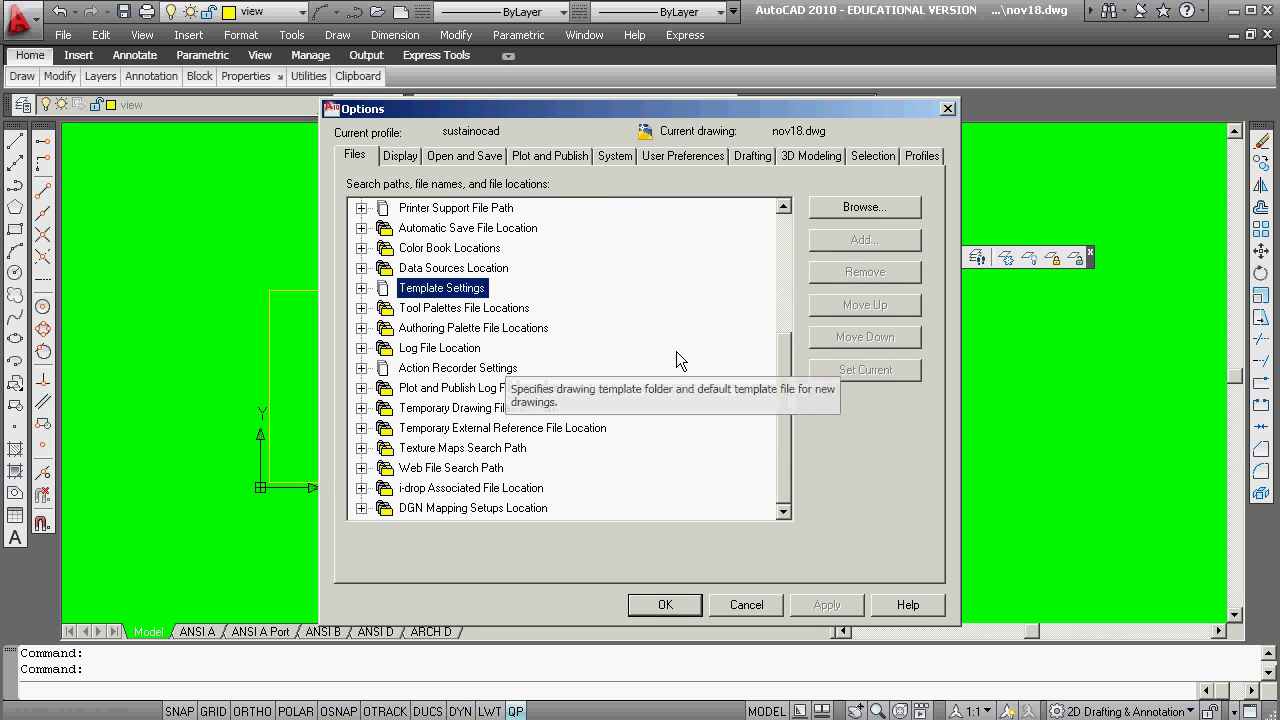
Browse the Open and Save, Files, User Preferences and Drafting tabs, ending on Display.
click(398, 162)
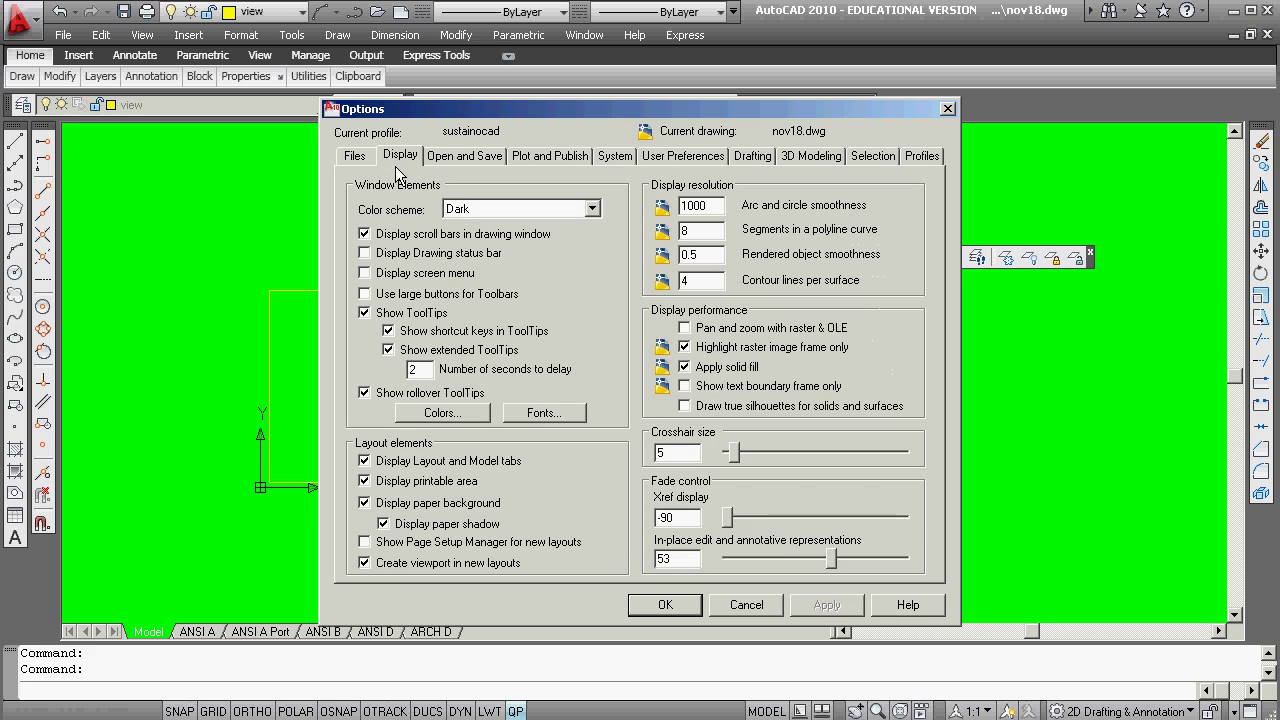
click(470, 160)
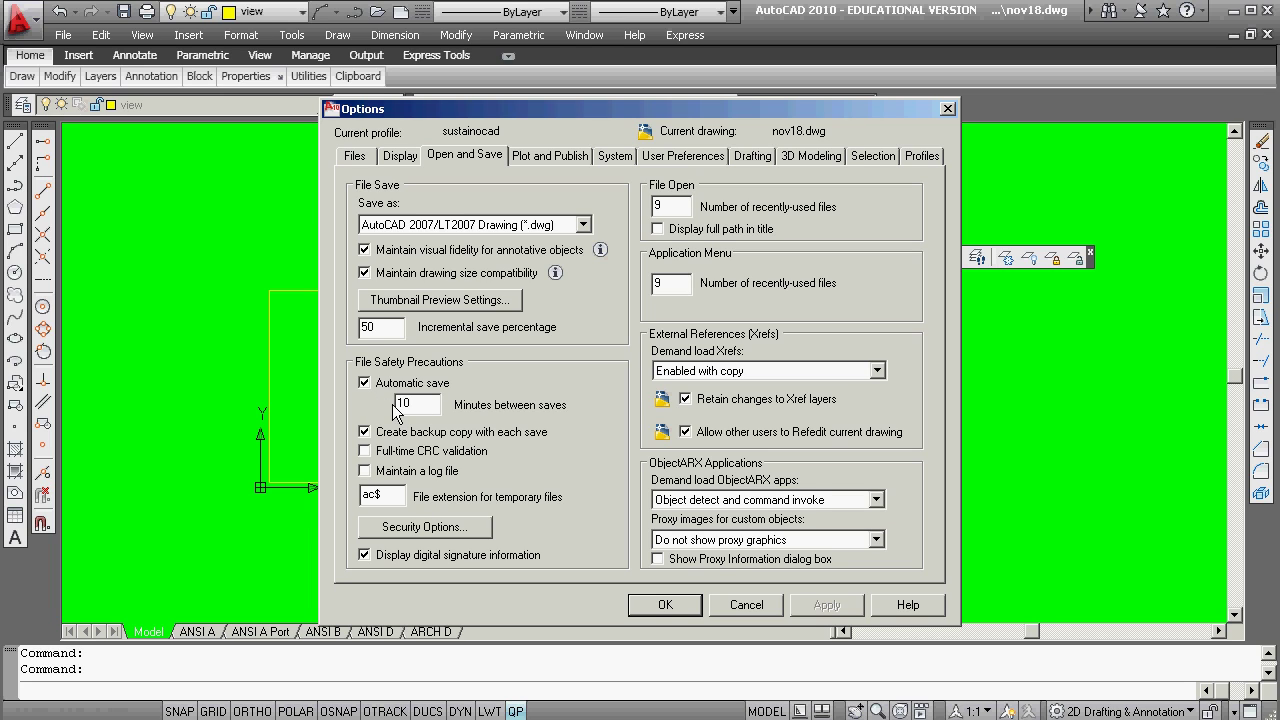
click(365, 163)
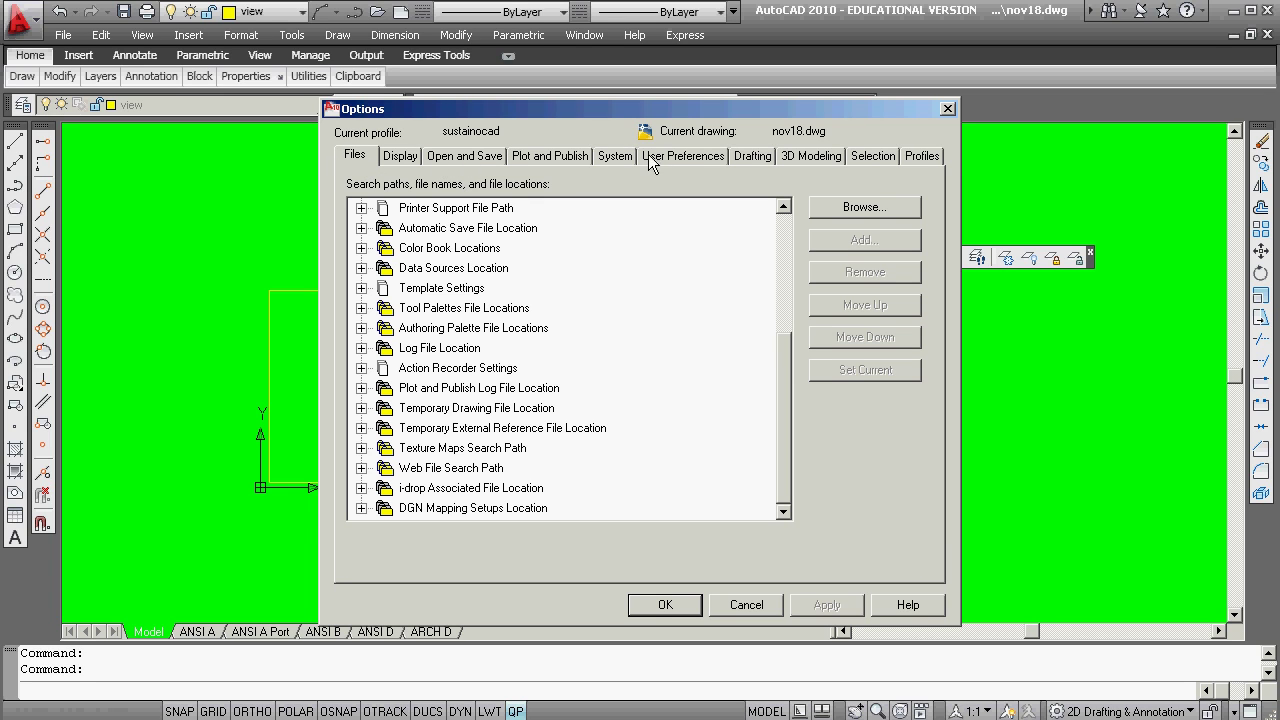
click(686, 160)
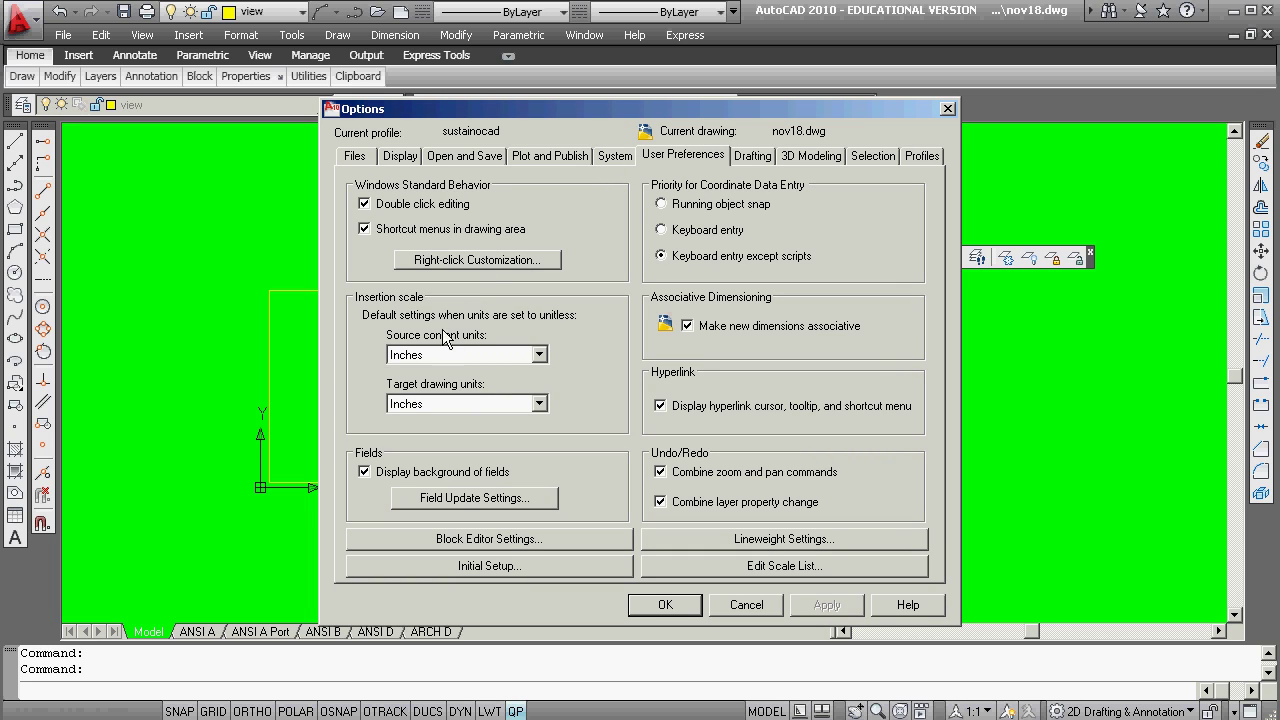
click(752, 159)
click(356, 158)
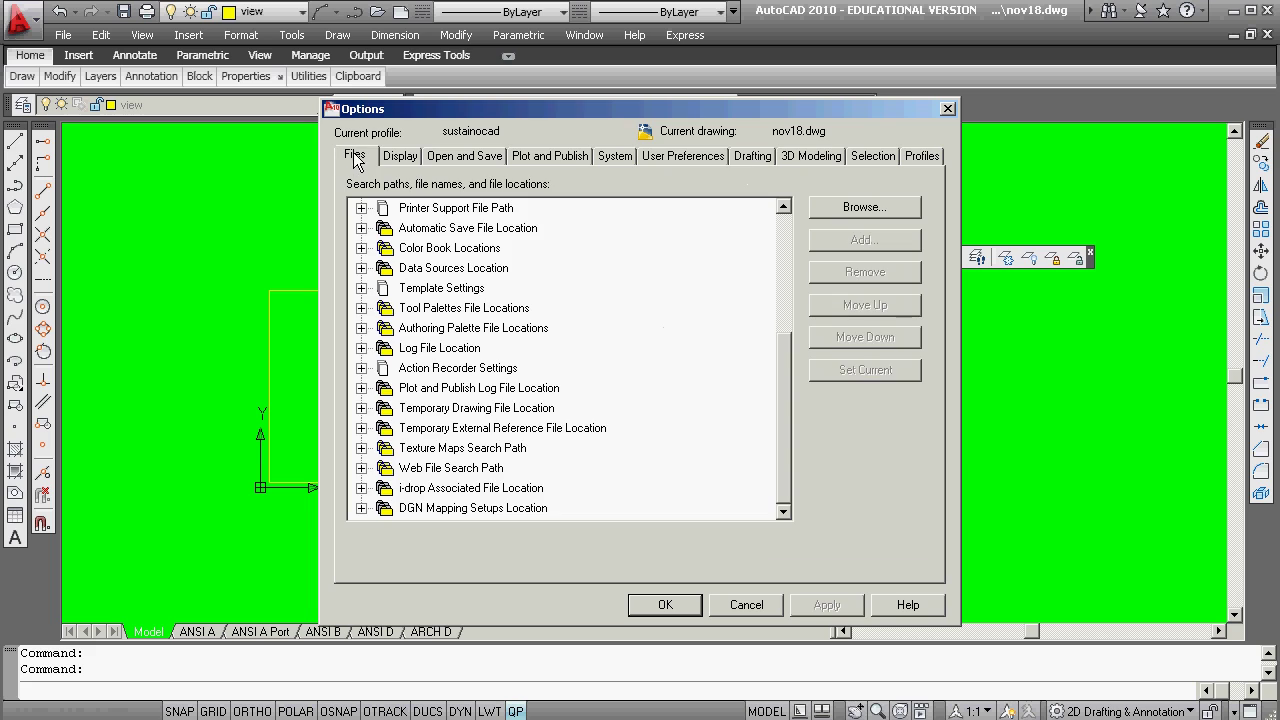
click(413, 160)
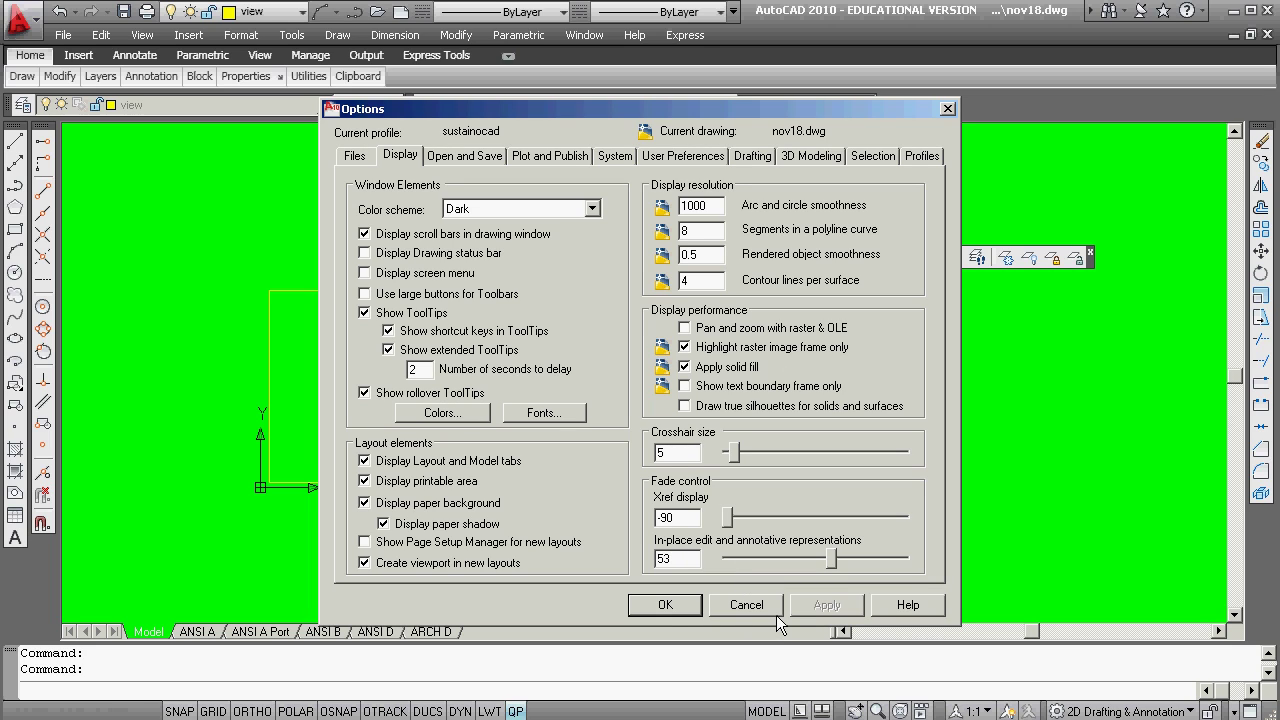
Close Options, reopen it from the drawing's shortcut menu, review the Profiles tab, and close it.
click(689, 605)
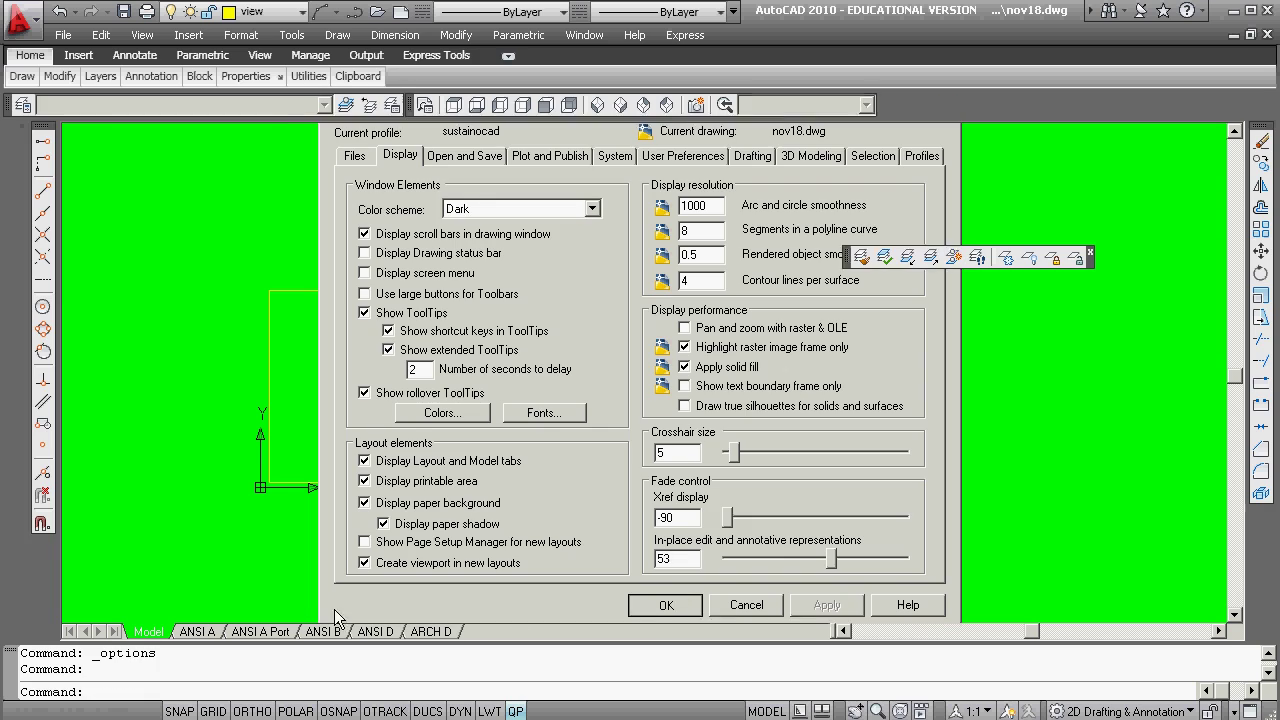
right_click(197, 344)
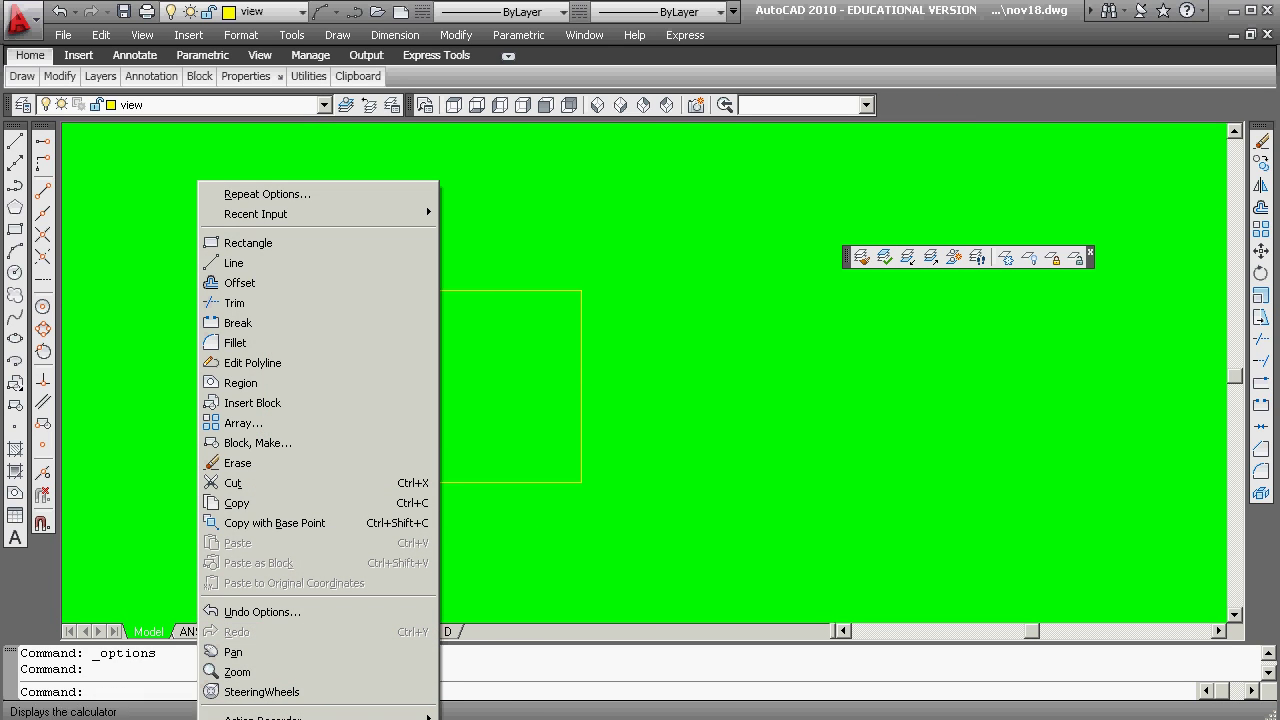
click(265, 194)
click(920, 156)
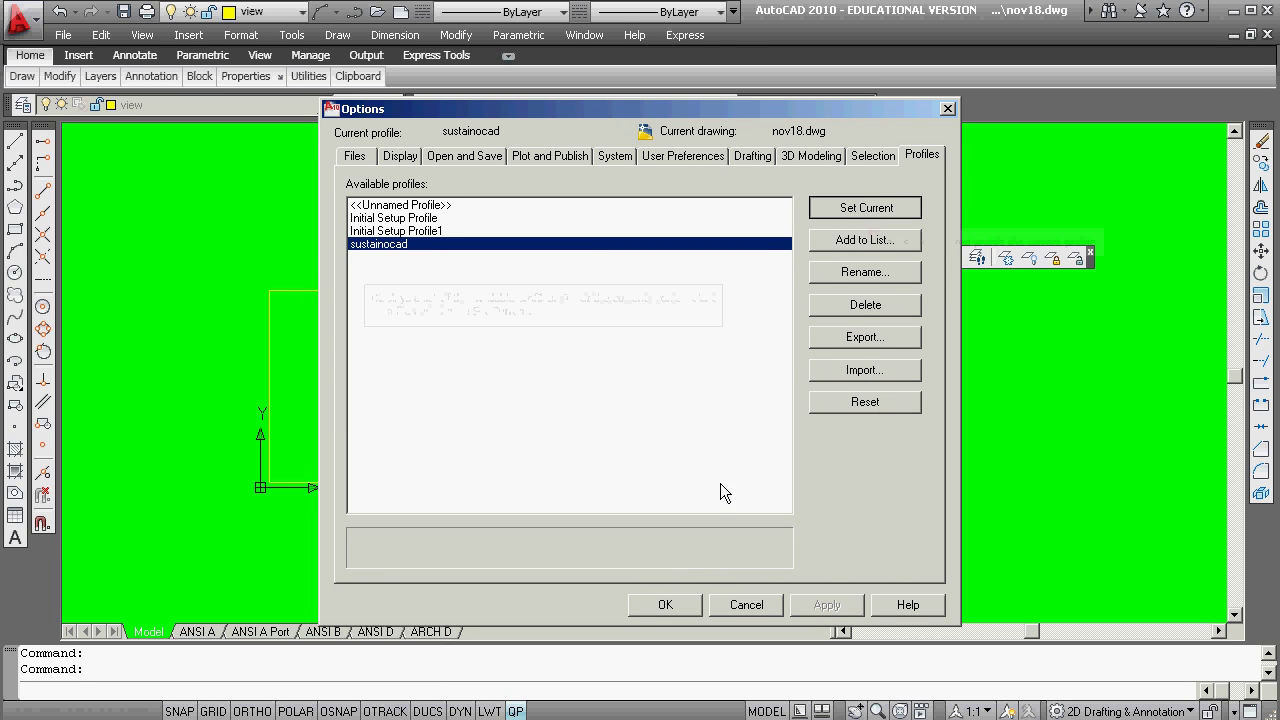
click(662, 610)
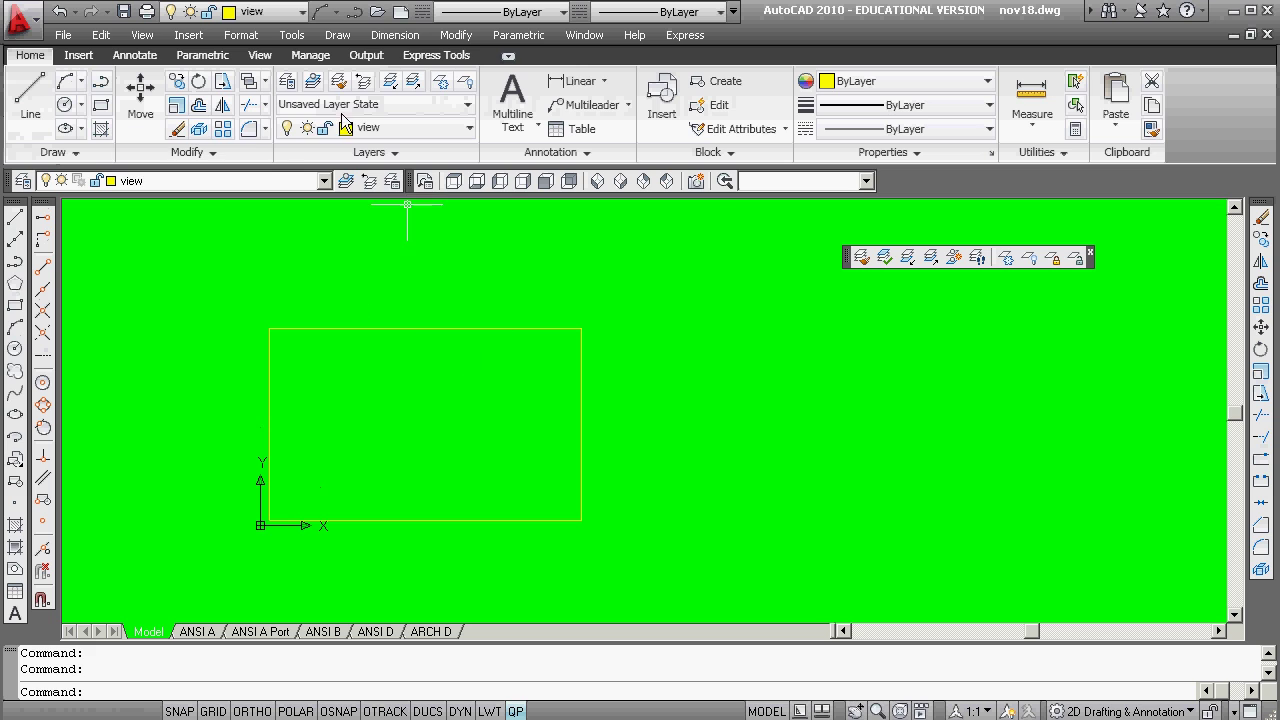
Set the 2D model space uniform background colour back to Black through Options.
right_click(272, 244)
click(330, 713)
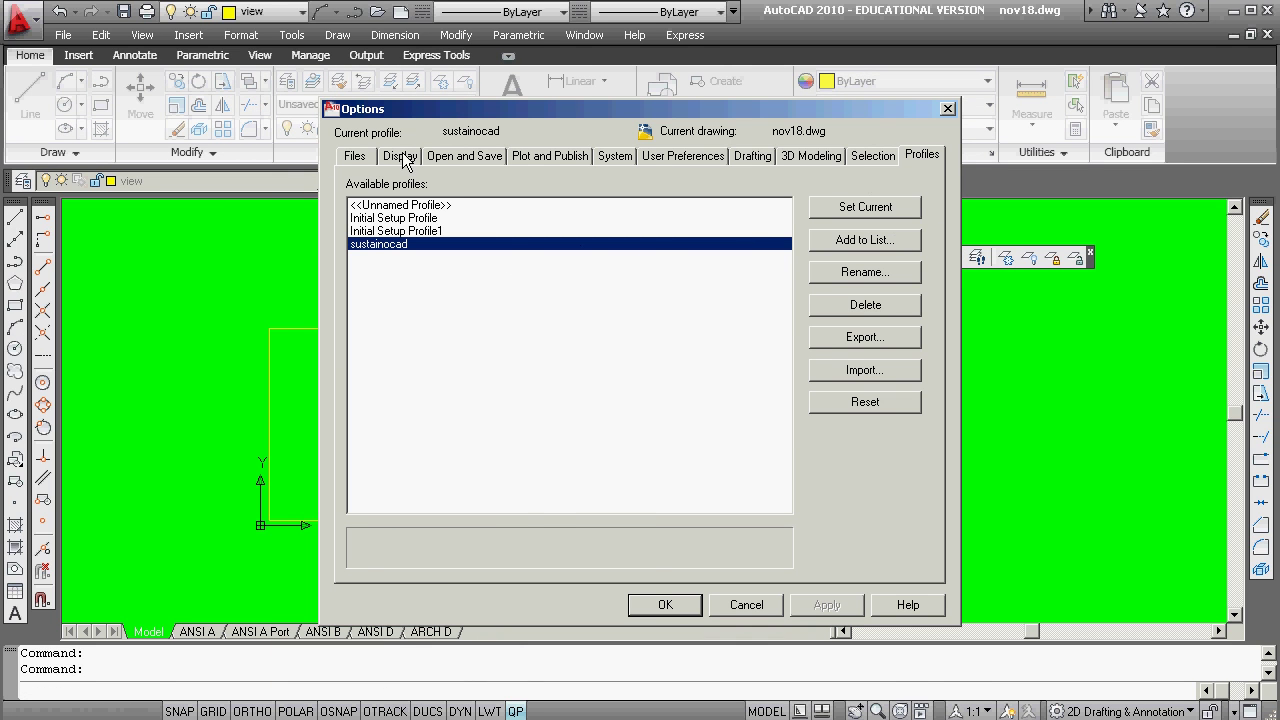
click(401, 158)
click(440, 412)
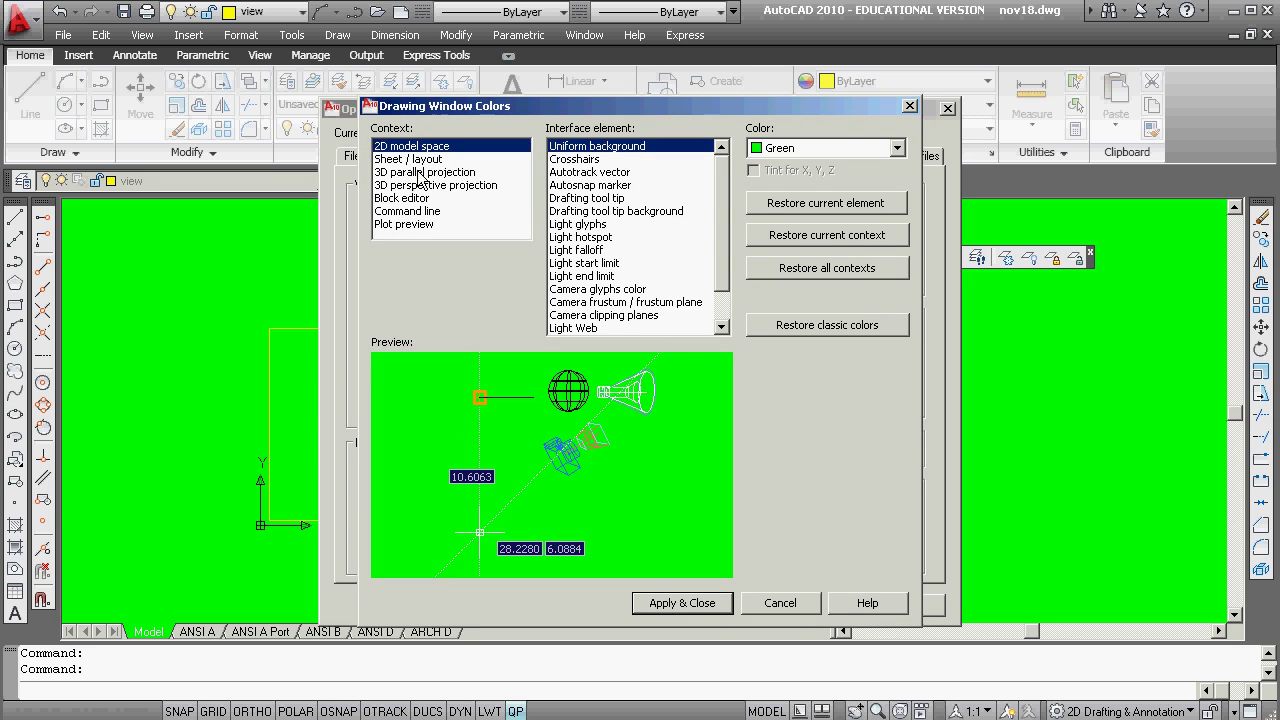
click(877, 150)
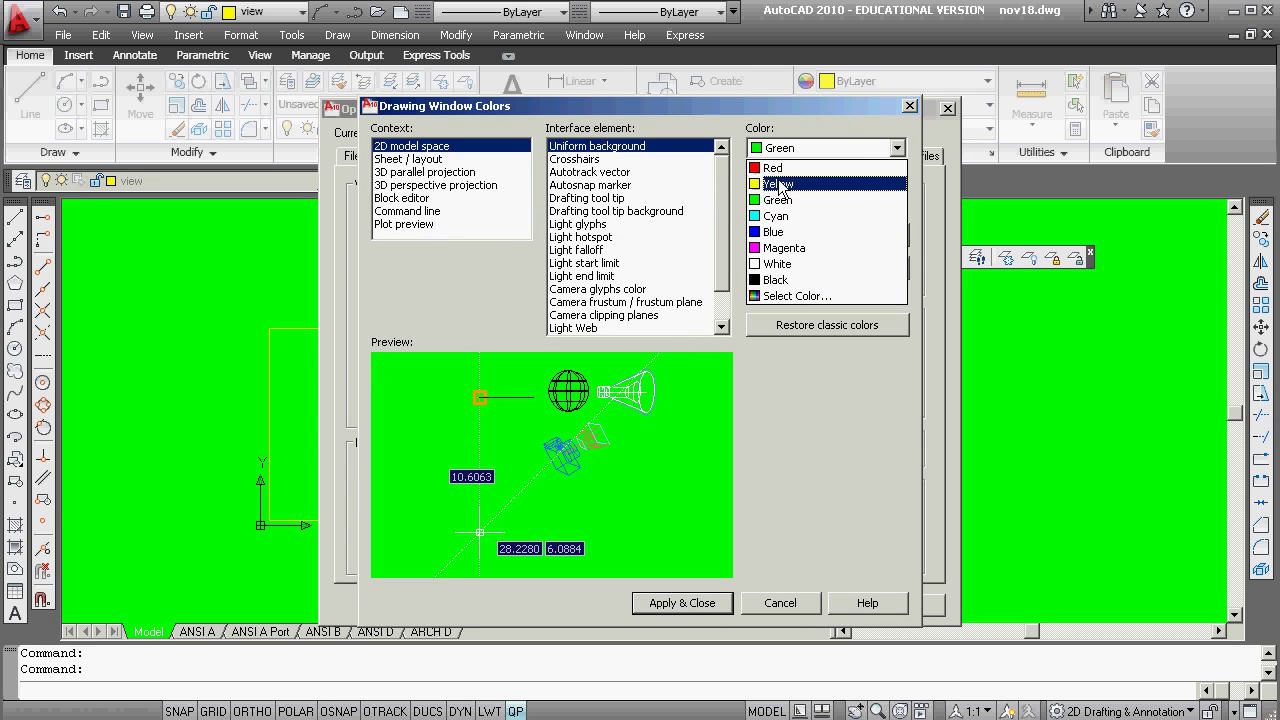
click(781, 276)
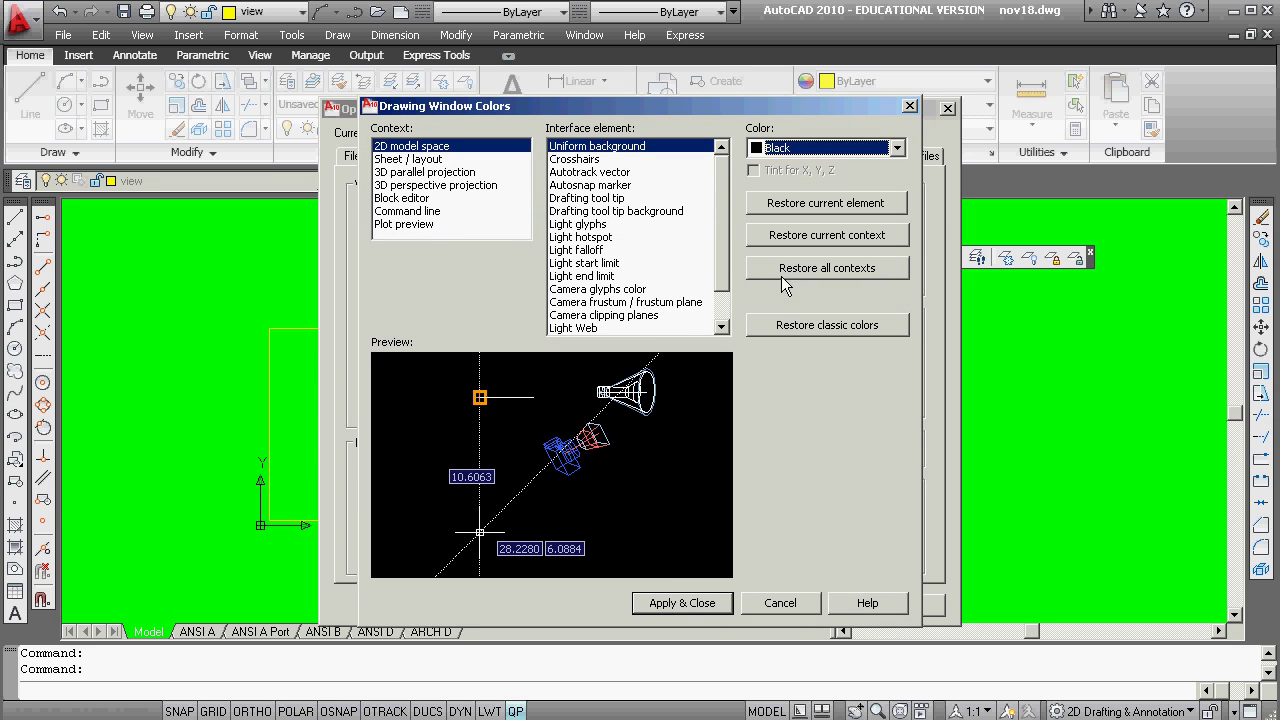
click(702, 602)
click(666, 606)
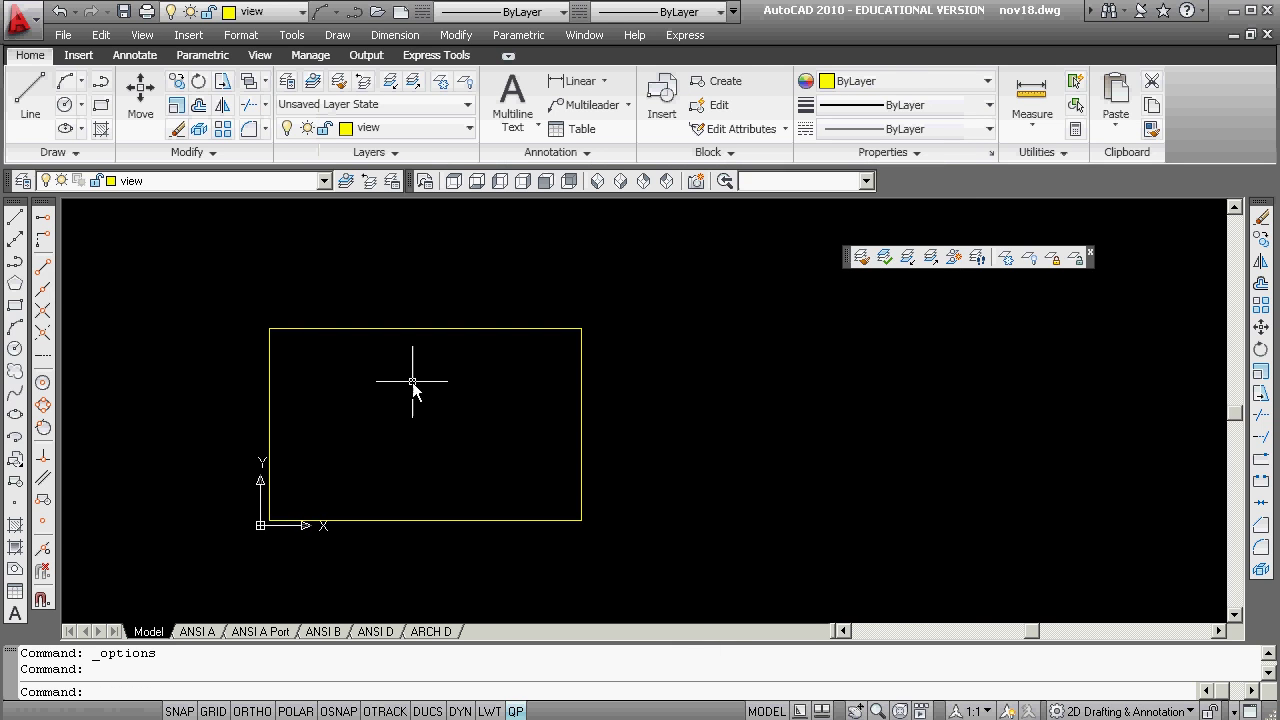